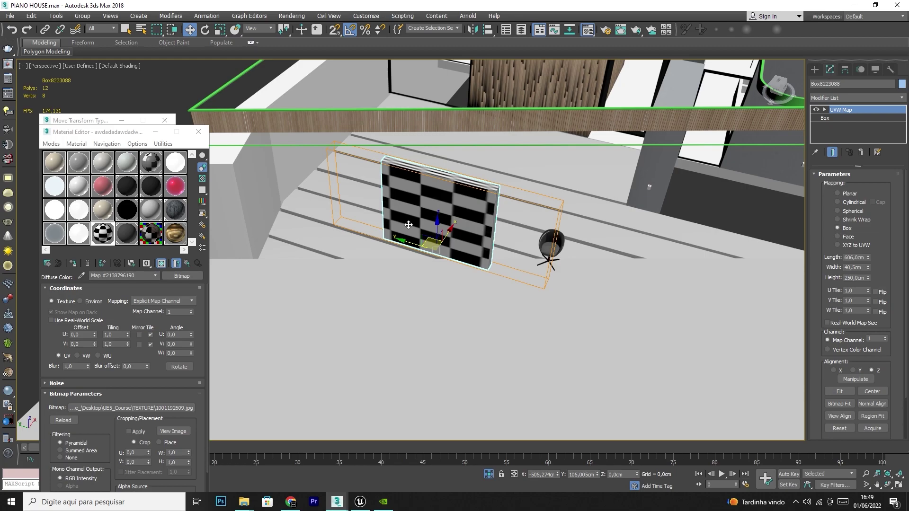
click(199, 86)
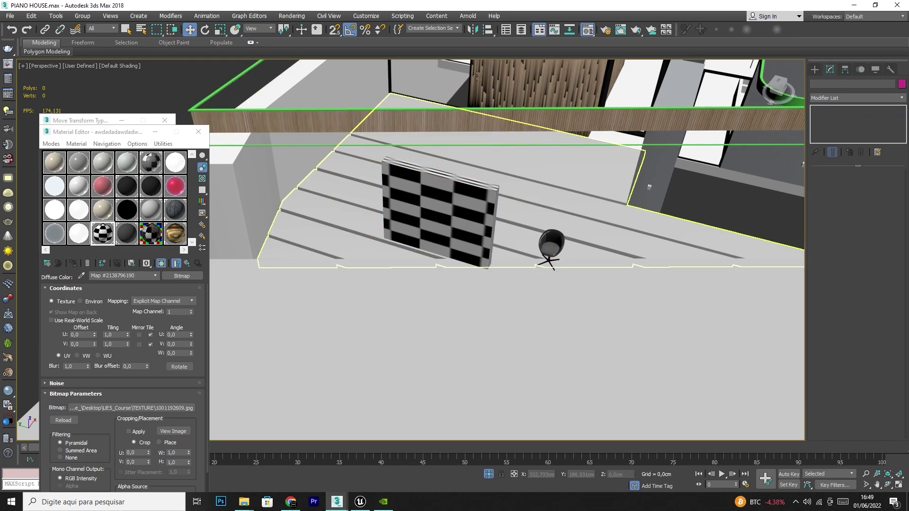
click(460, 198)
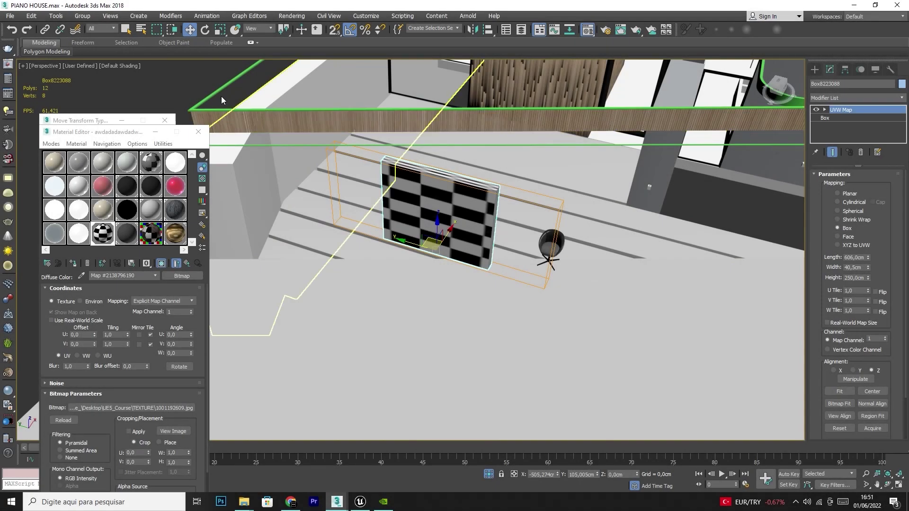
click(191, 90)
click(492, 211)
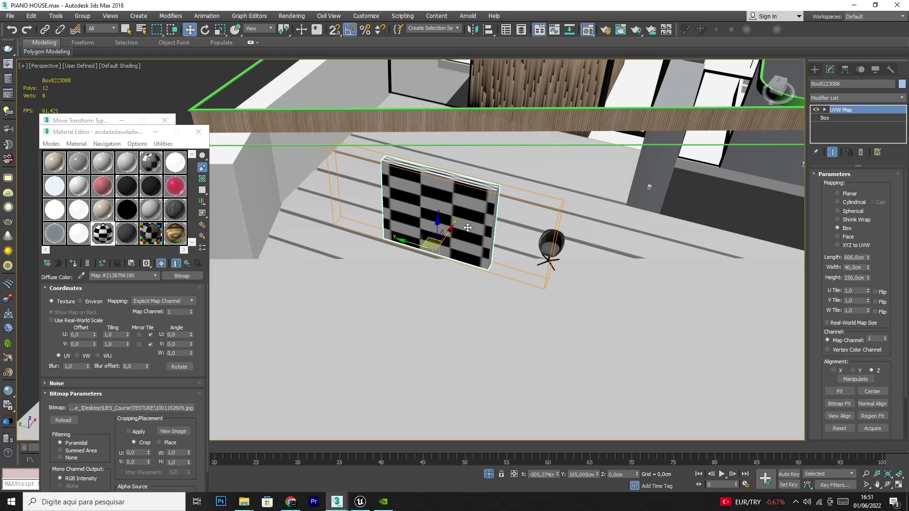
- Compare the checkered wall's texture with its UVW Map modifier turned off and back on, viewing the wall up close
click(887, 475)
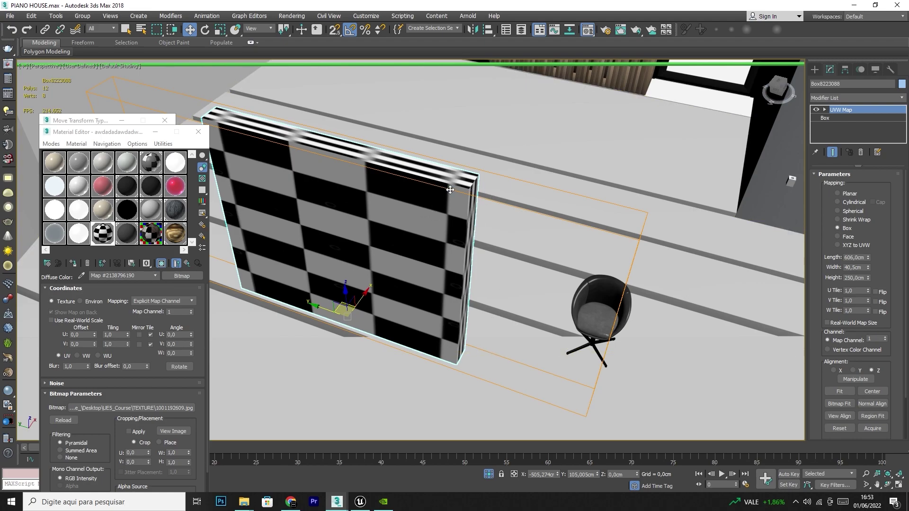
click(816, 110)
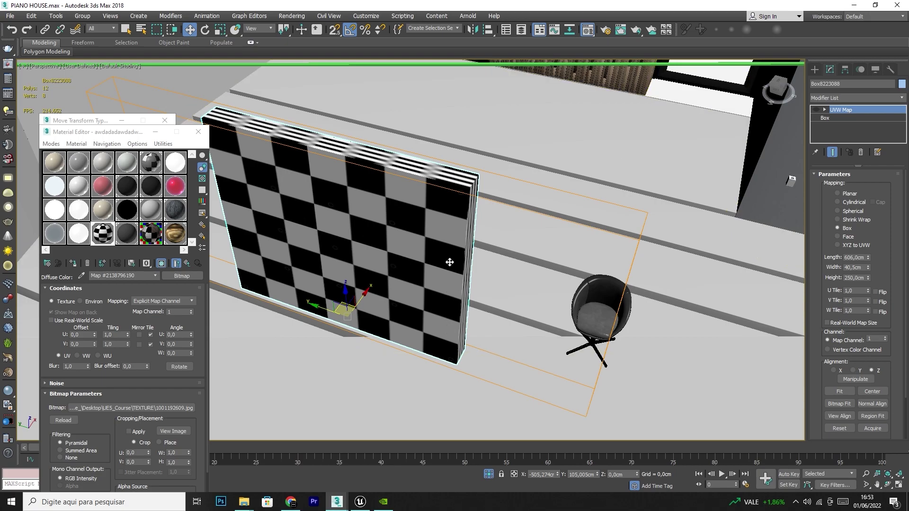
click(888, 484)
drag(375, 248, 491, 211)
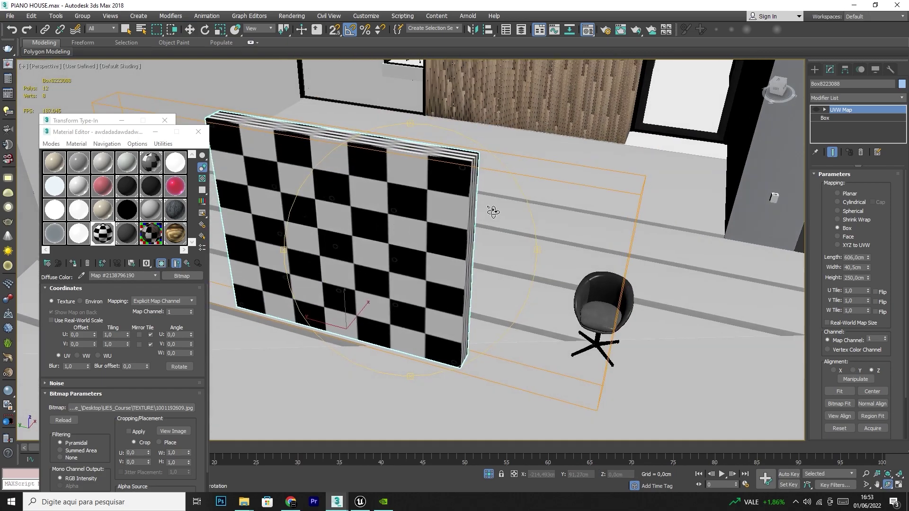
click(816, 110)
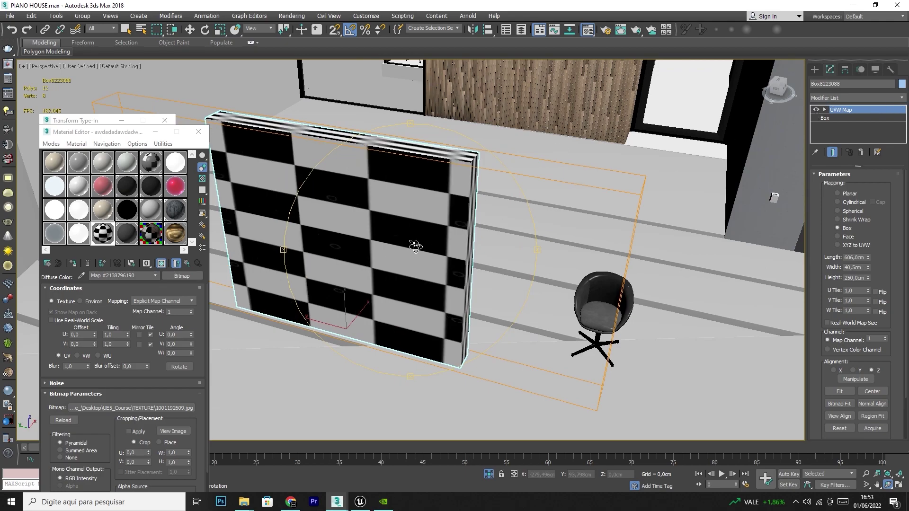
- Convert the checkered wall box to an Editable Poly
click(126, 29)
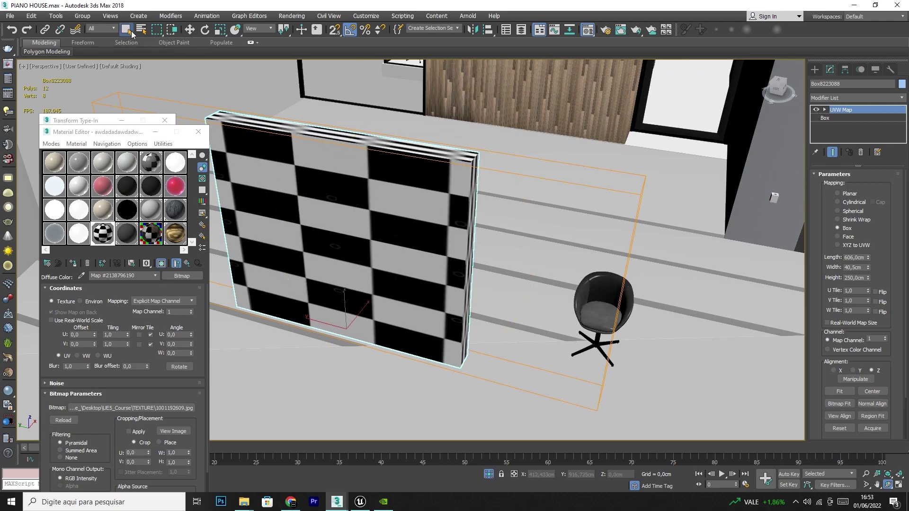
right_click(373, 202)
mouse_move(416, 303)
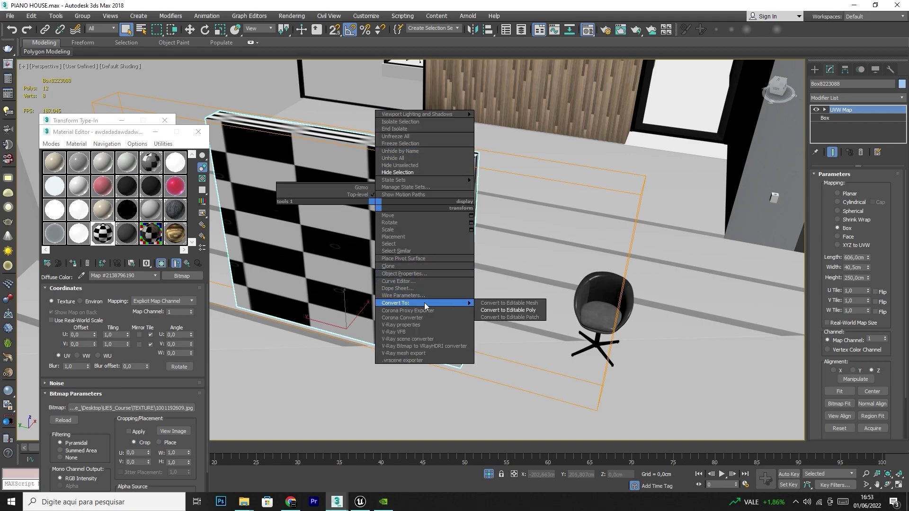
click(513, 310)
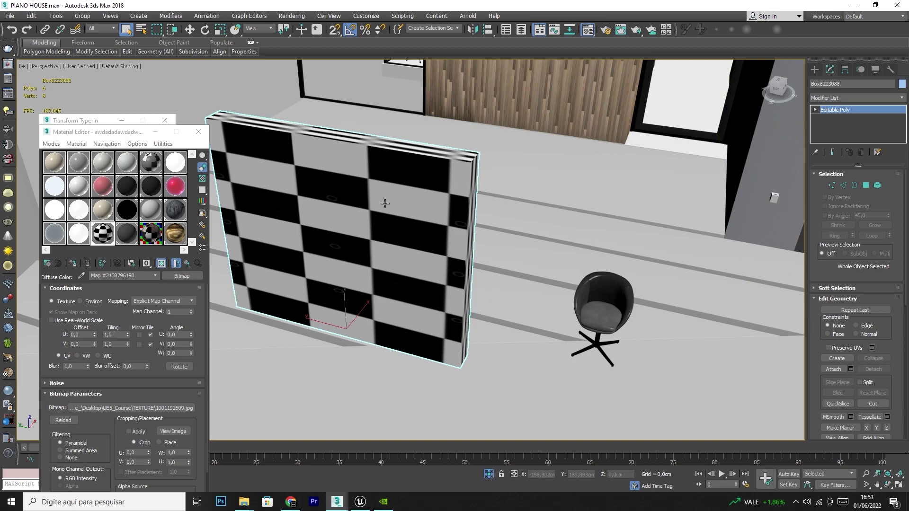
click(558, 244)
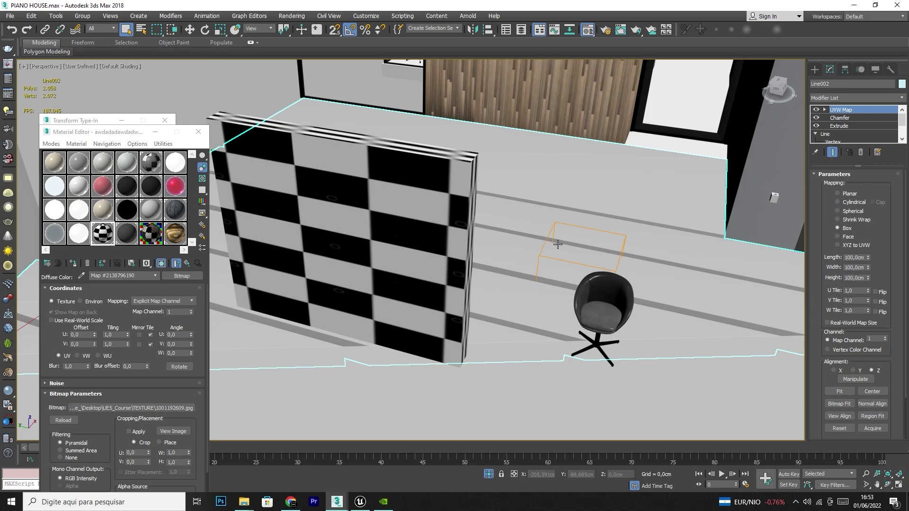
scroll(597, 223, down, 4)
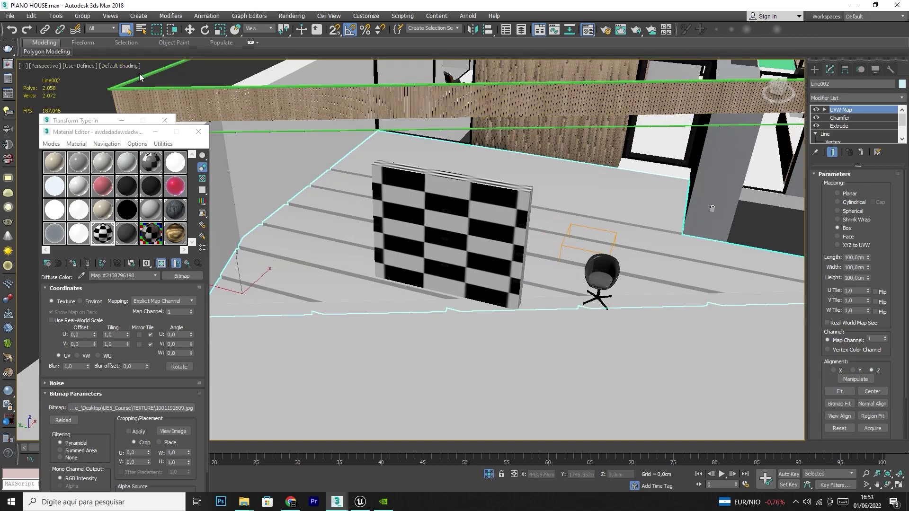
click(107, 78)
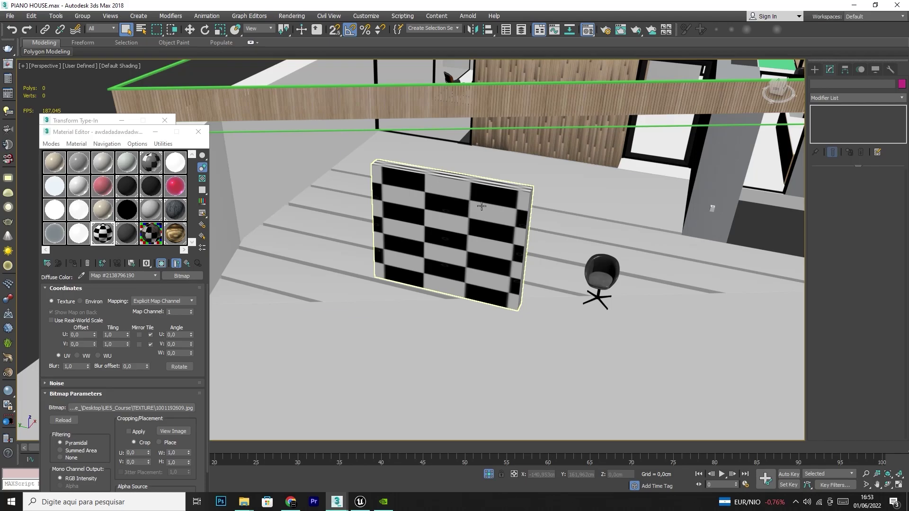
click(604, 275)
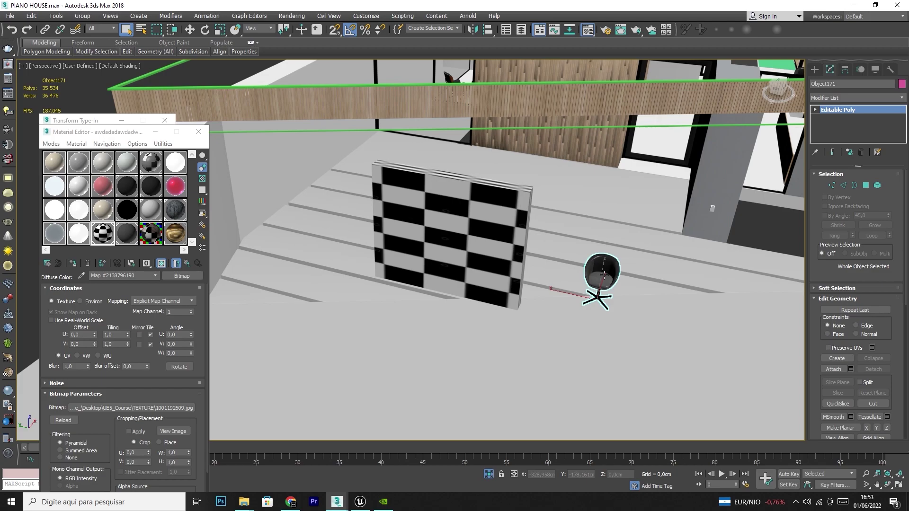
click(78, 76)
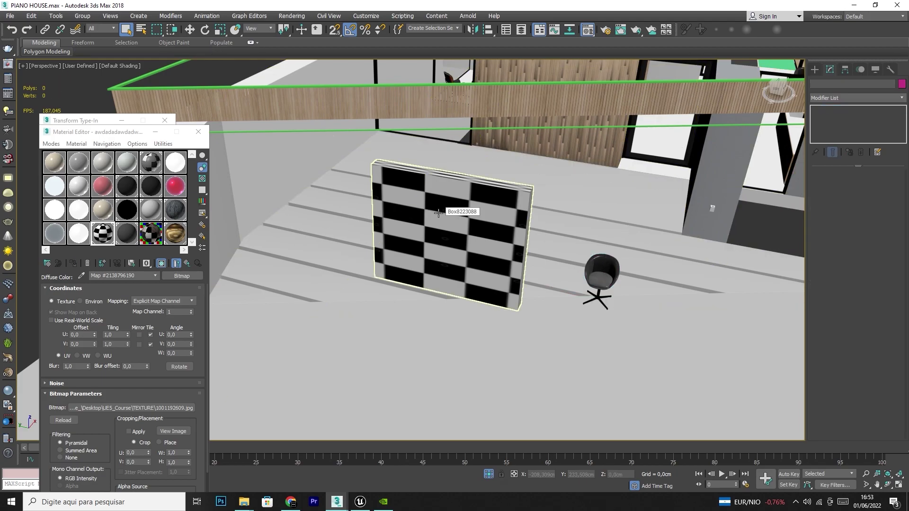
- Select the checkered wall and start exporting only it as FBX, with the desktop's UE5_Course\FBX folder as destination
click(452, 222)
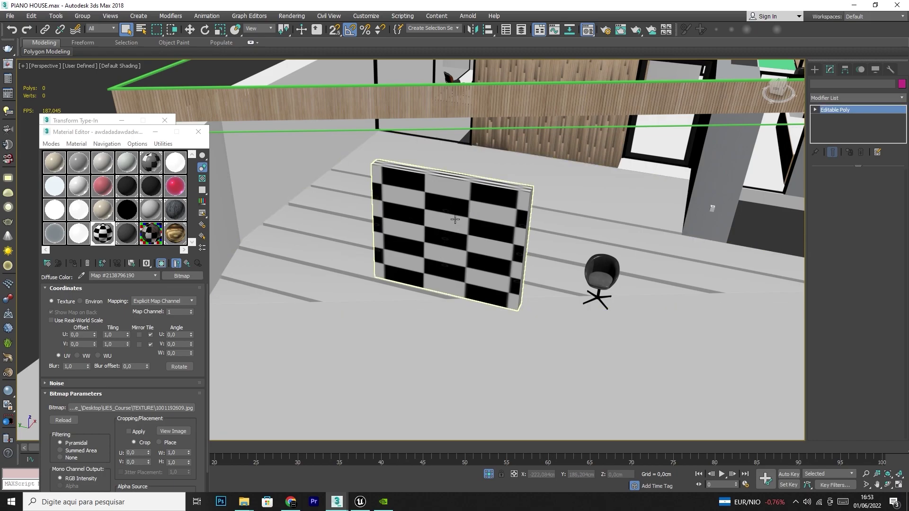
click(10, 15)
mouse_move(36, 157)
click(116, 162)
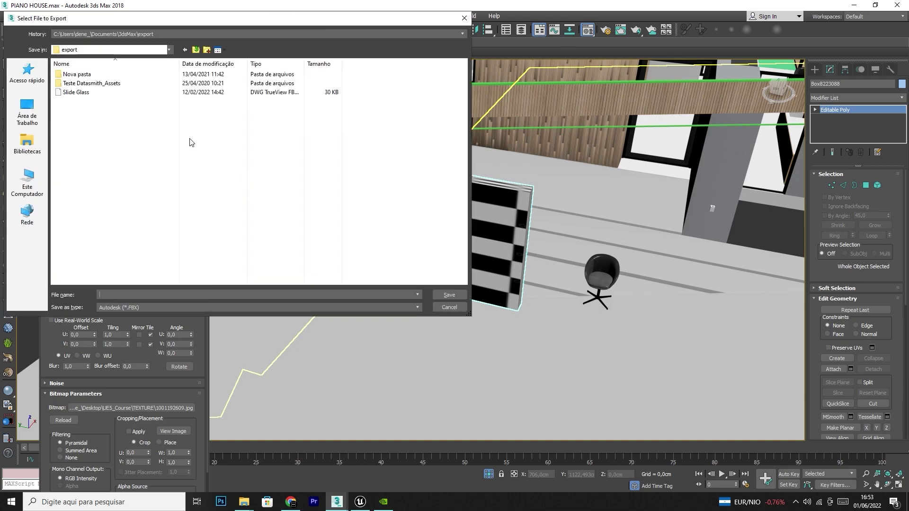
click(156, 50)
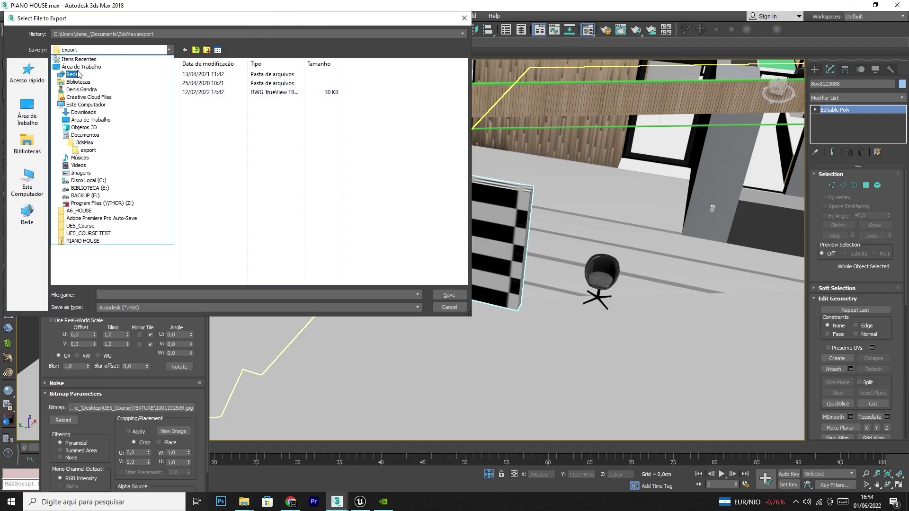
click(80, 69)
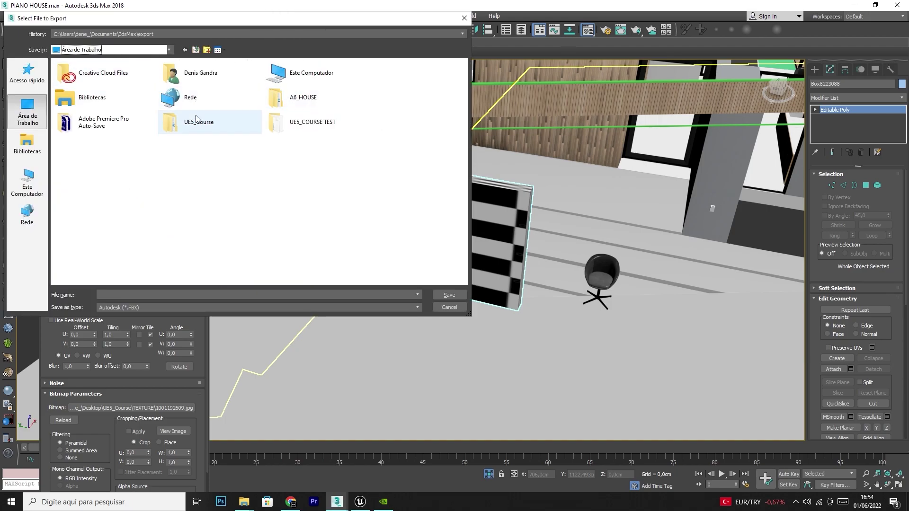
double_click(186, 117)
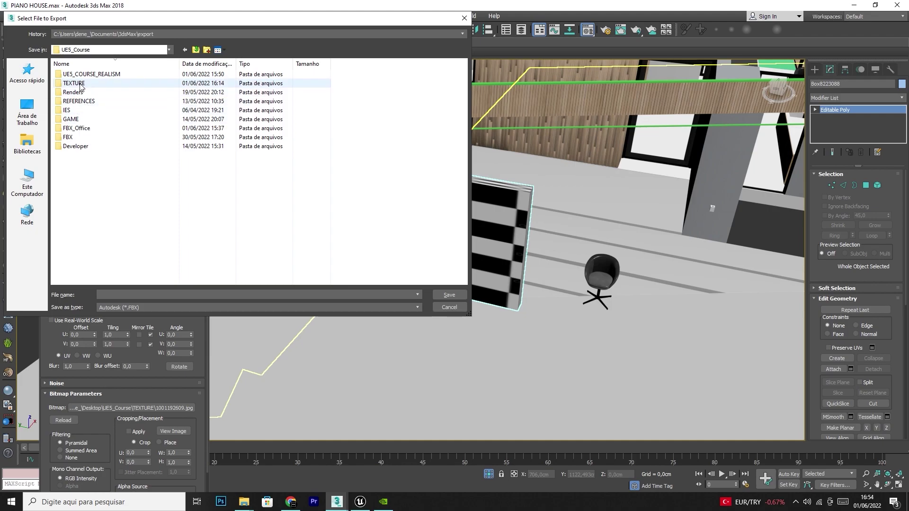
double_click(68, 137)
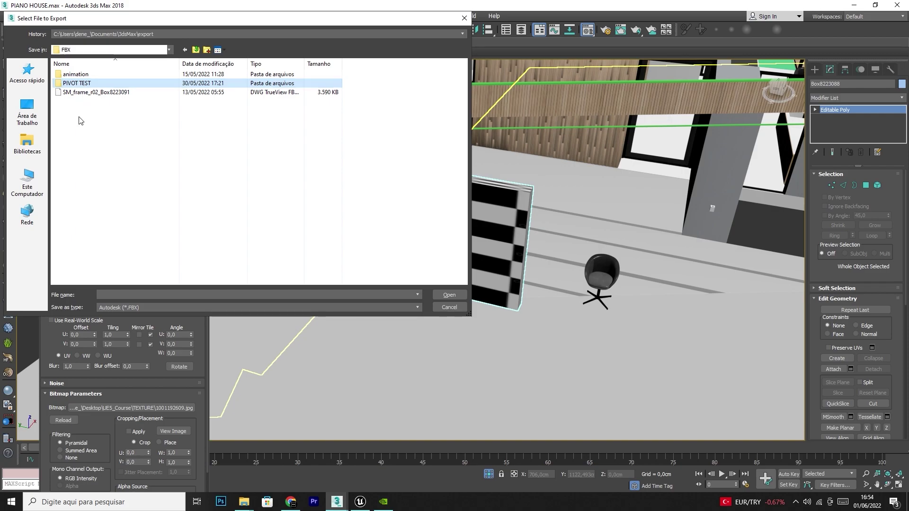
- Create a folder named UV Mapping inside the FBX export folder
right_click(78, 117)
mouse_move(101, 238)
click(230, 235)
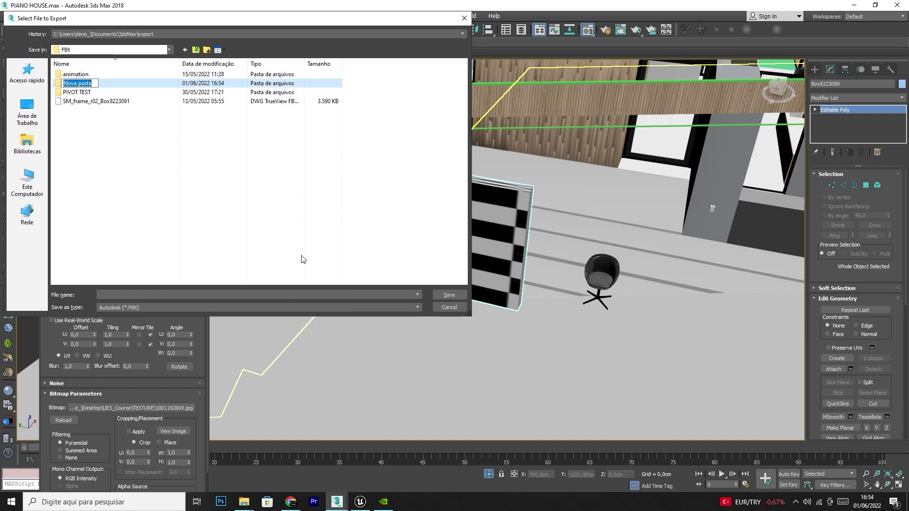
text(Mapping)
text(UV)
key(Return)
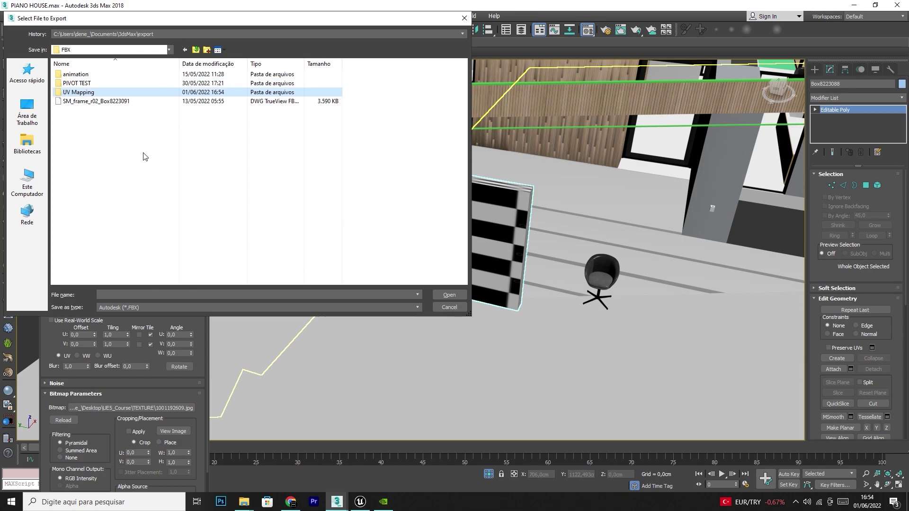
- Export the wall as Wall_UV into the UV Mapping folder with embedded media, and deselect it
double_click(77, 93)
click(128, 296)
text(Wall_UV)
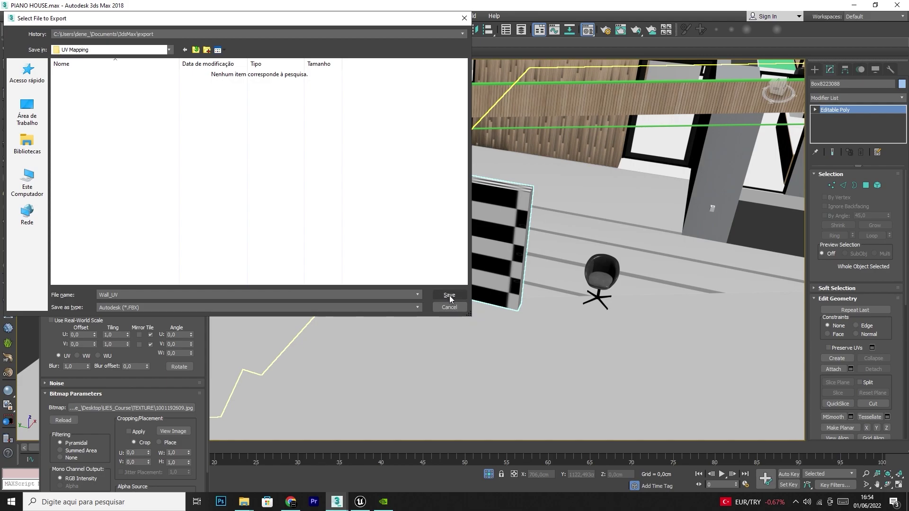
click(449, 295)
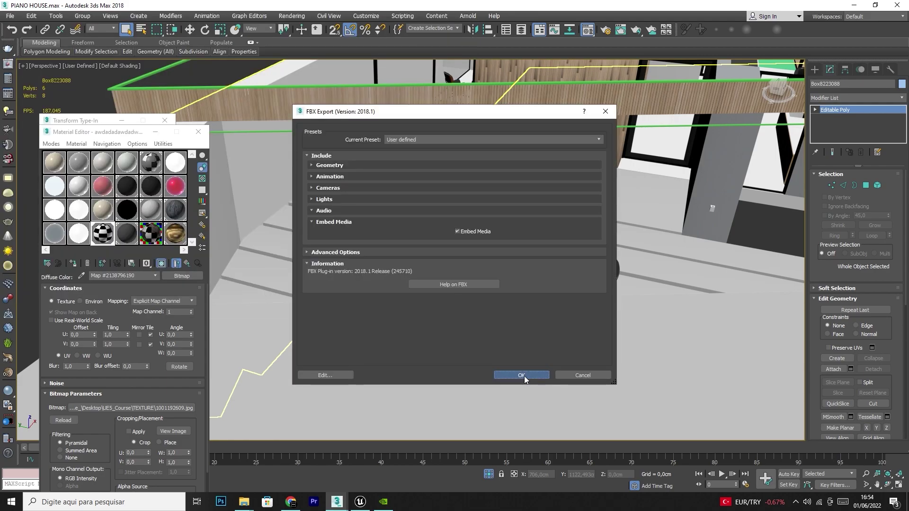
click(521, 375)
click(601, 399)
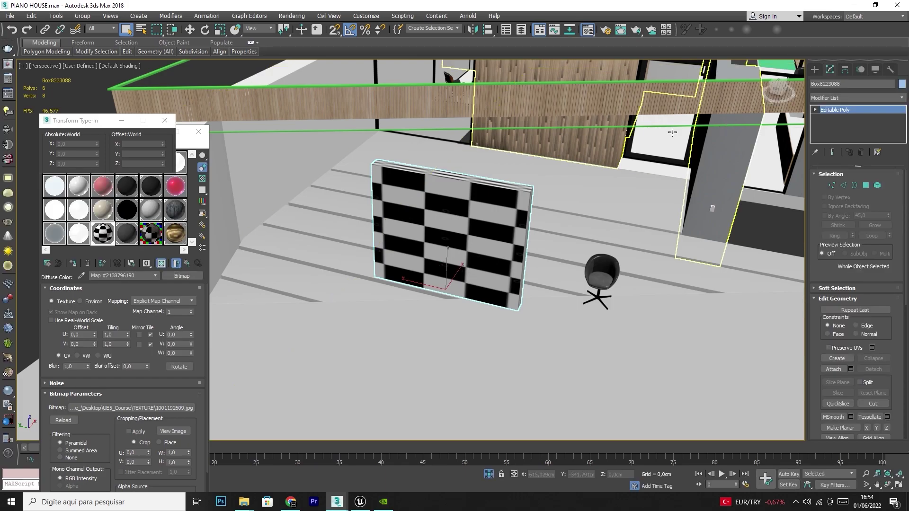
click(87, 82)
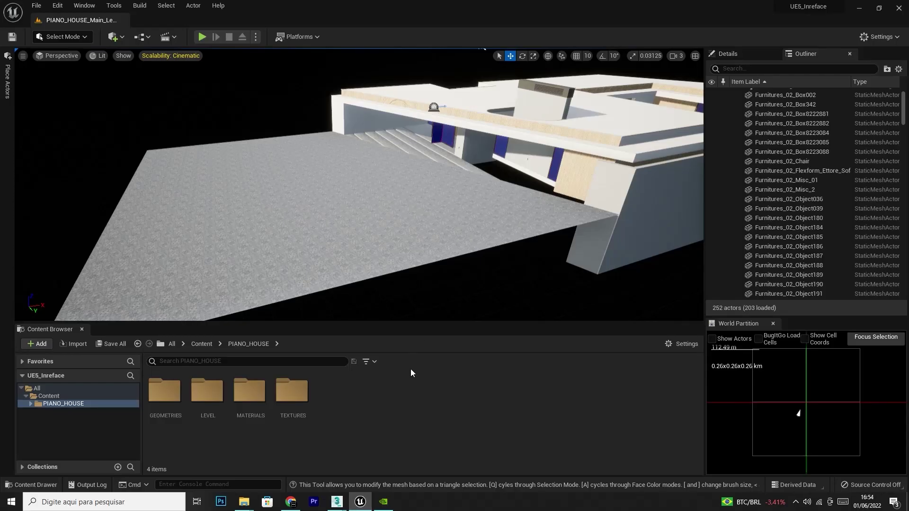
- In Unreal Engine, import Wall_UV from UE5_Course\FBX\UV Mapping into the PIANO_HOUSE content folder, leaving Generate Lightmap UVs off
right_click(408, 381)
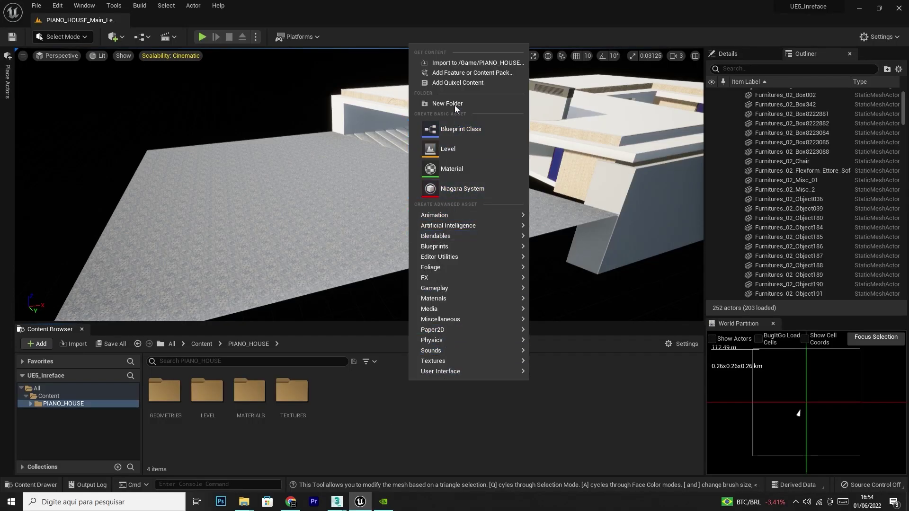
click(462, 65)
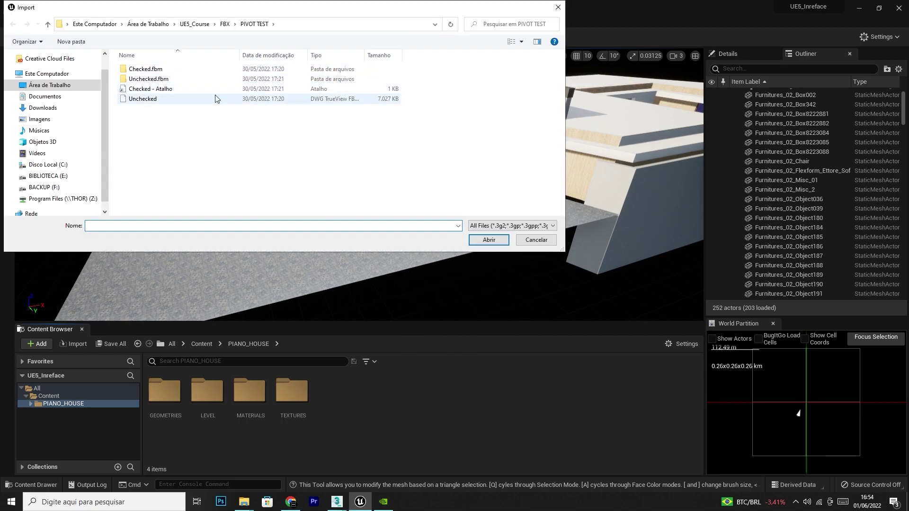
click(50, 86)
double_click(147, 89)
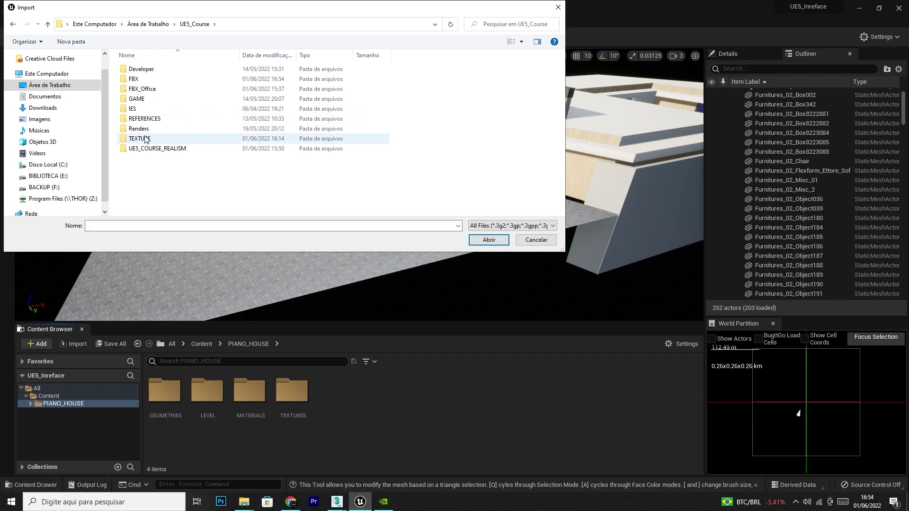
double_click(142, 79)
double_click(145, 89)
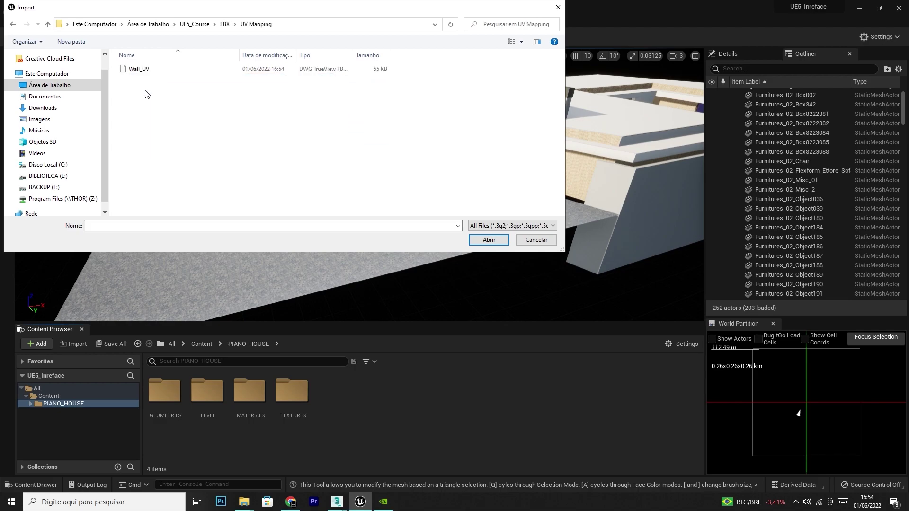
double_click(142, 70)
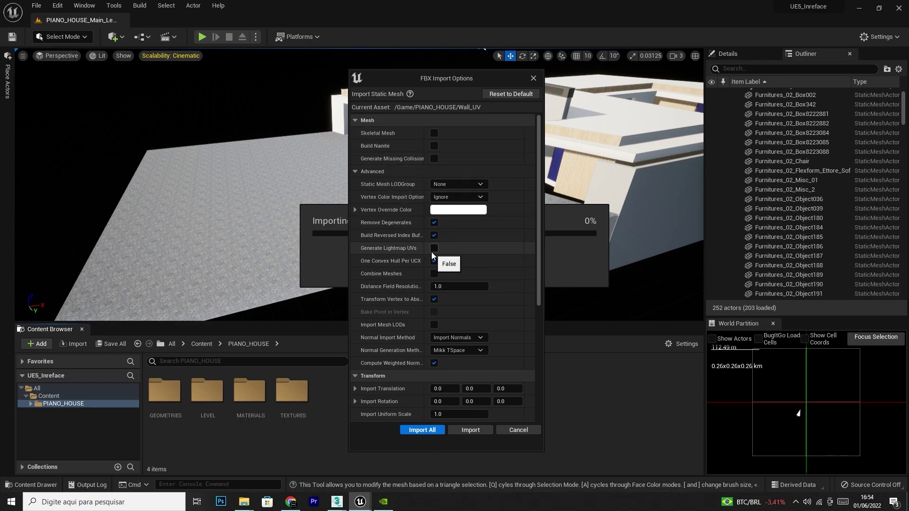
click(432, 431)
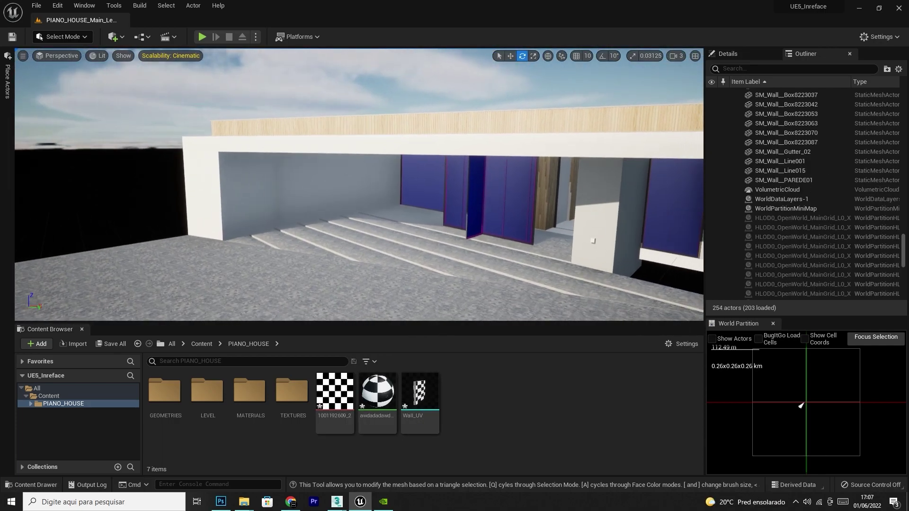
- Place the Wall_UV mesh in the level on the paving in front of the house's entrance steps
right_drag(404, 132, 455, 144)
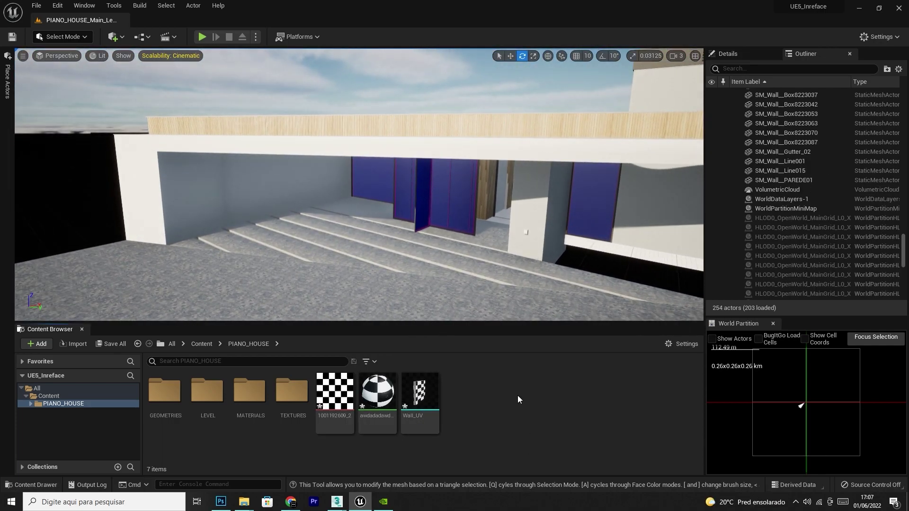
mouse_move(425, 396)
right_drag(359, 227, 372, 246)
drag(410, 390, 474, 201)
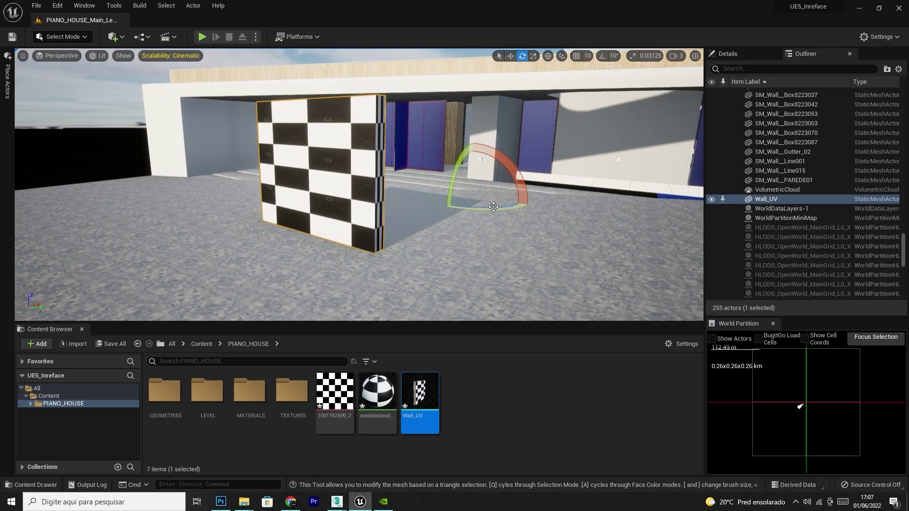
- Switch to Modeling mode and start a UV Projection on the Wall_UV mesh in the level
right_drag(465, 235, 497, 289)
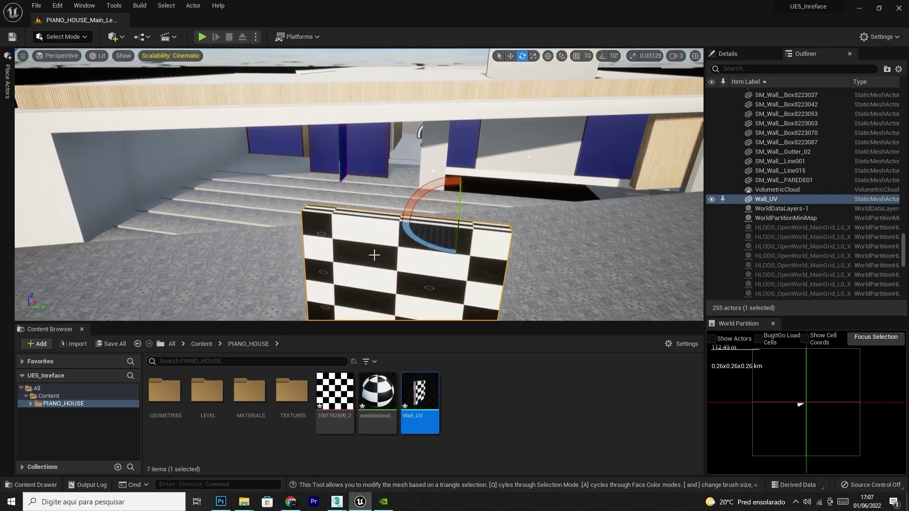
right_drag(465, 236, 536, 242)
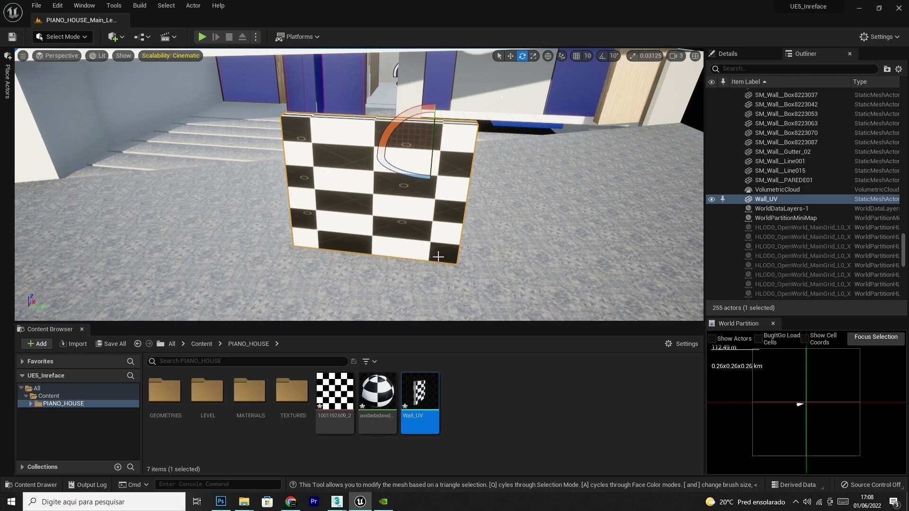
click(61, 42)
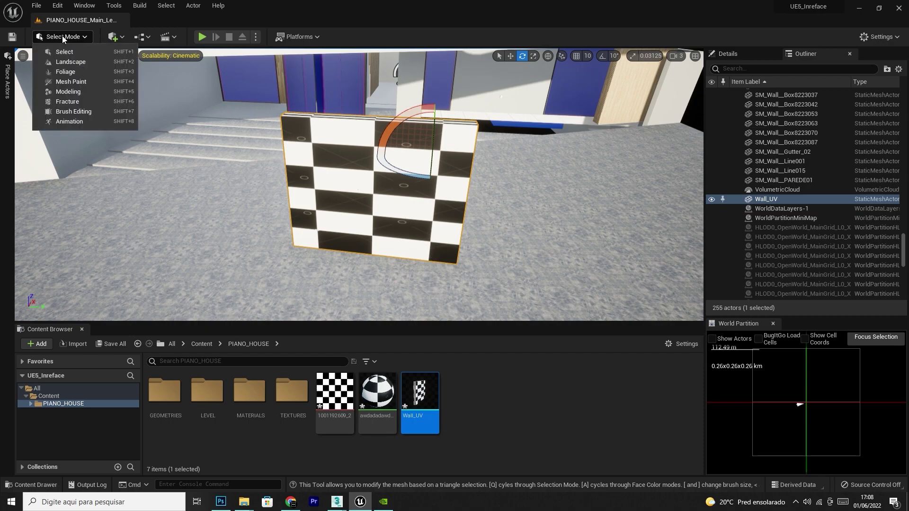
click(74, 94)
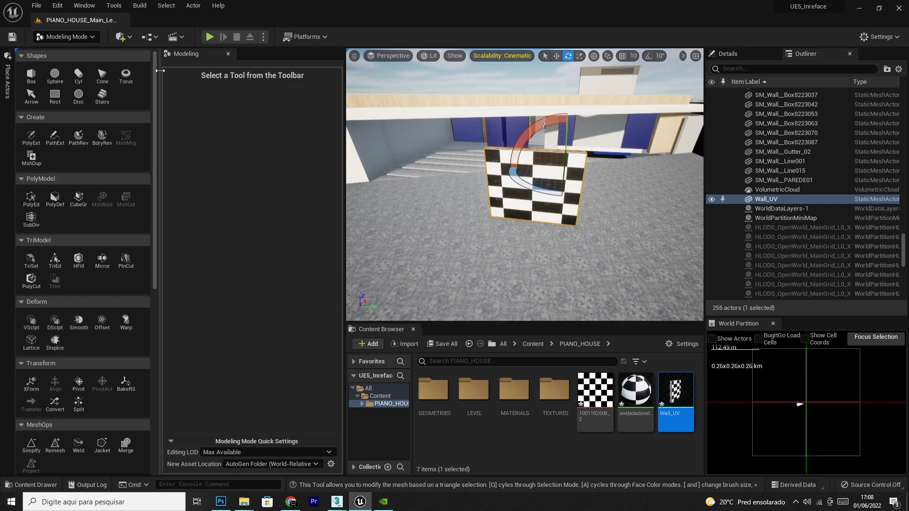
drag(156, 72, 157, 272)
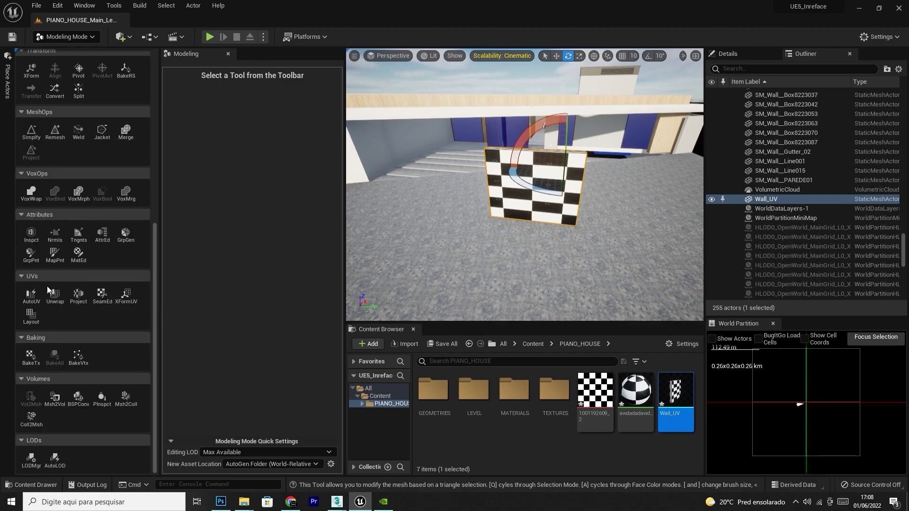
click(78, 297)
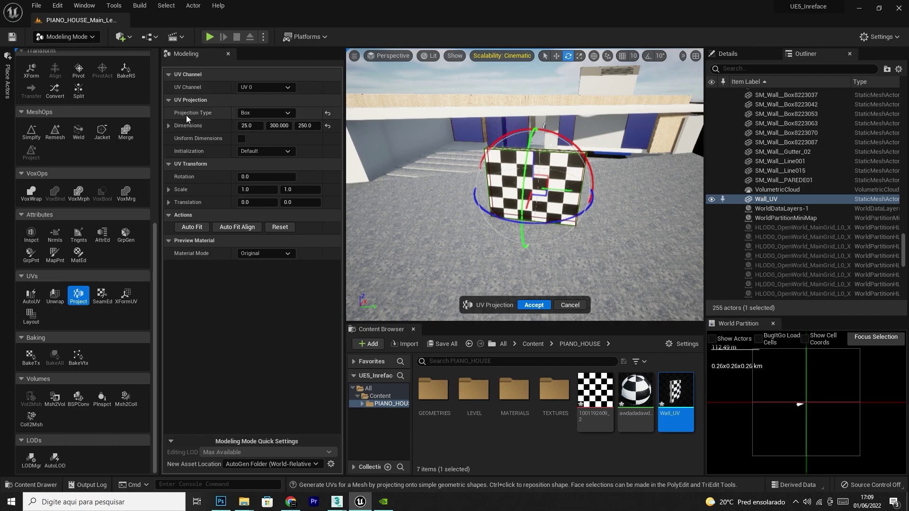
- Compare the Plane and Cylinder projection types on the wall and return the projection type to Box
click(249, 114)
click(255, 142)
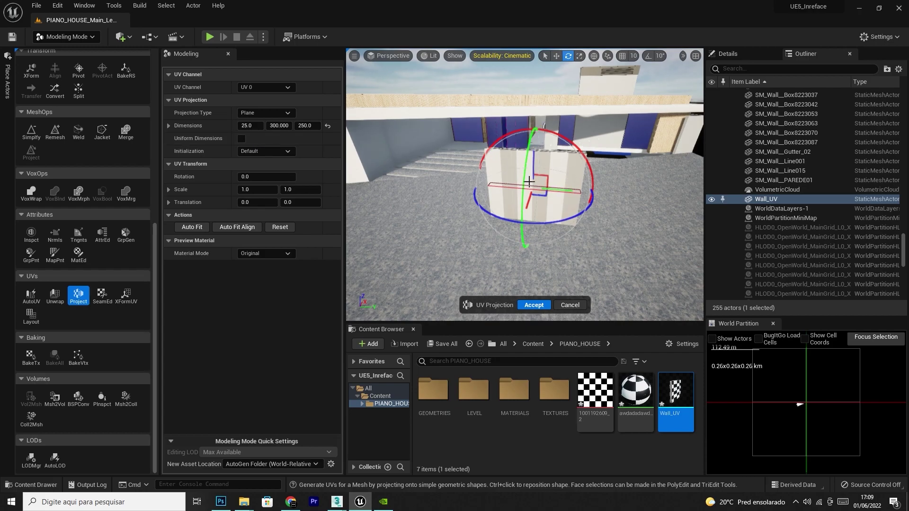
click(269, 113)
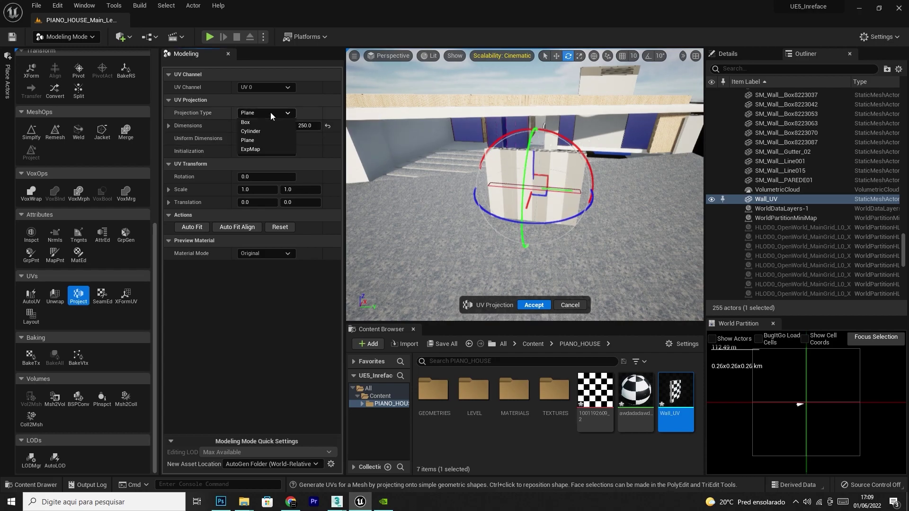
click(257, 132)
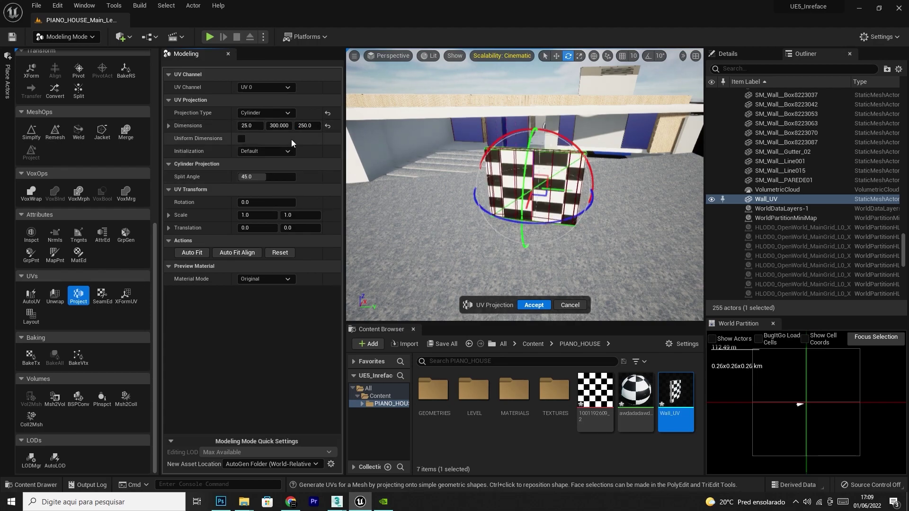
click(257, 113)
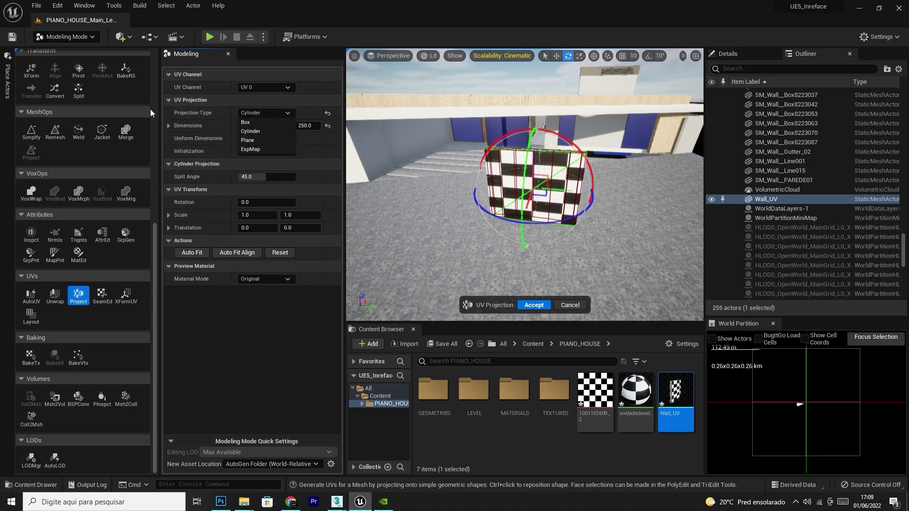
click(254, 123)
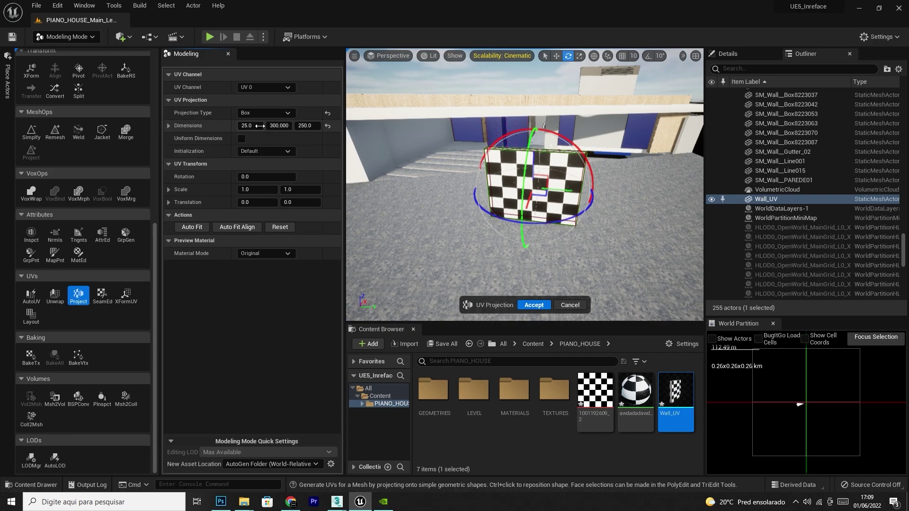
- Try shrinking the wall's box projection to about 103 in Y and about 222 in Z, keeping X at 25
right_drag(473, 190, 516, 184)
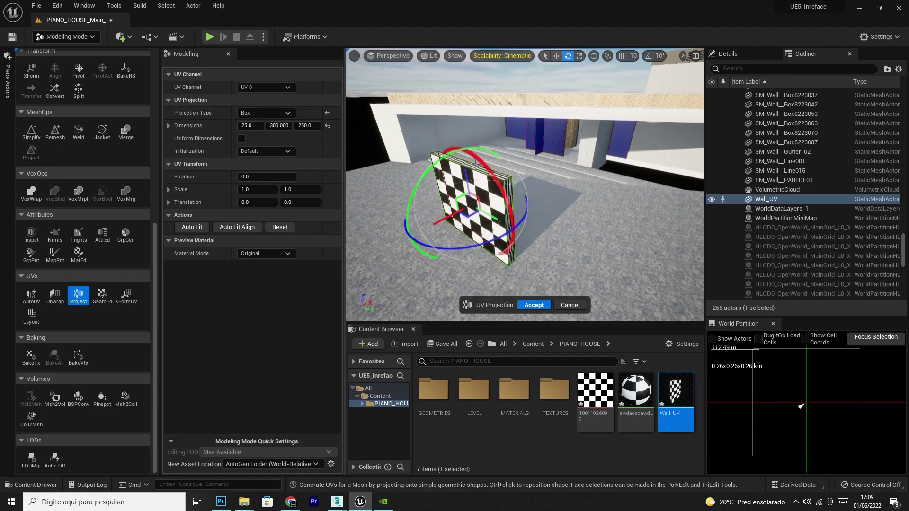
drag(250, 125, 336, 126)
click(250, 125)
text(25)
key(Tab)
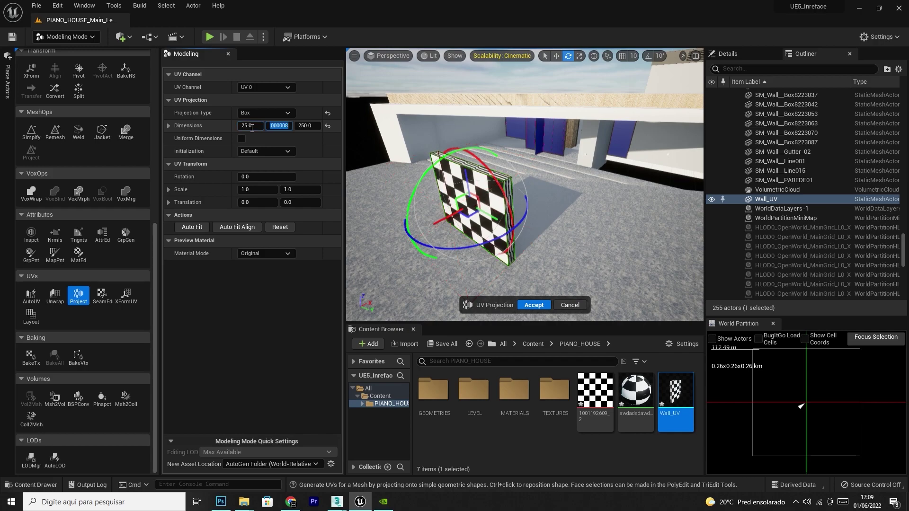
text(300.)
key(Return)
mouse_move(279, 126)
mouse_down()
mouse_move(360, 126)
mouse_move(266, 126)
mouse_up()
drag(209, 126, 184, 126)
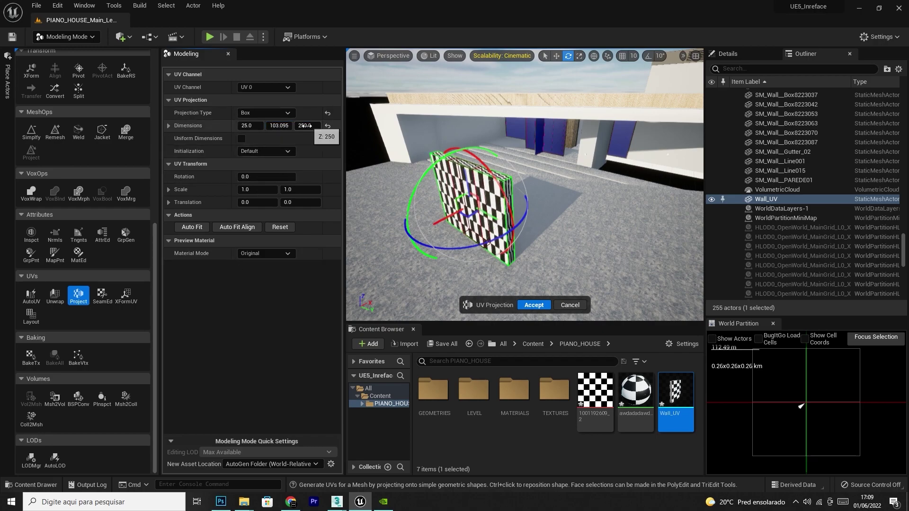
mouse_move(307, 126)
mouse_down()
mouse_move(350, 126)
mouse_move(290, 125)
mouse_up()
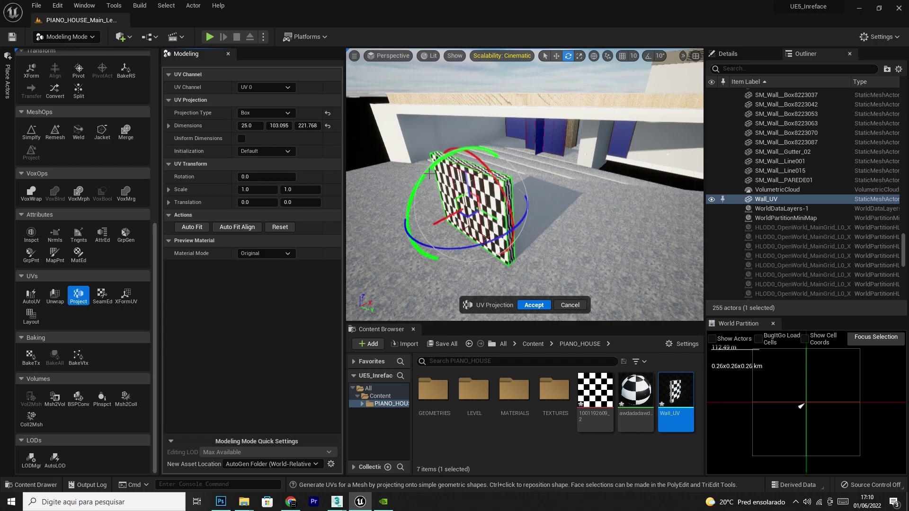
- Set the wall's box projection dimensions to 100 in X, Y and Z
click(248, 126)
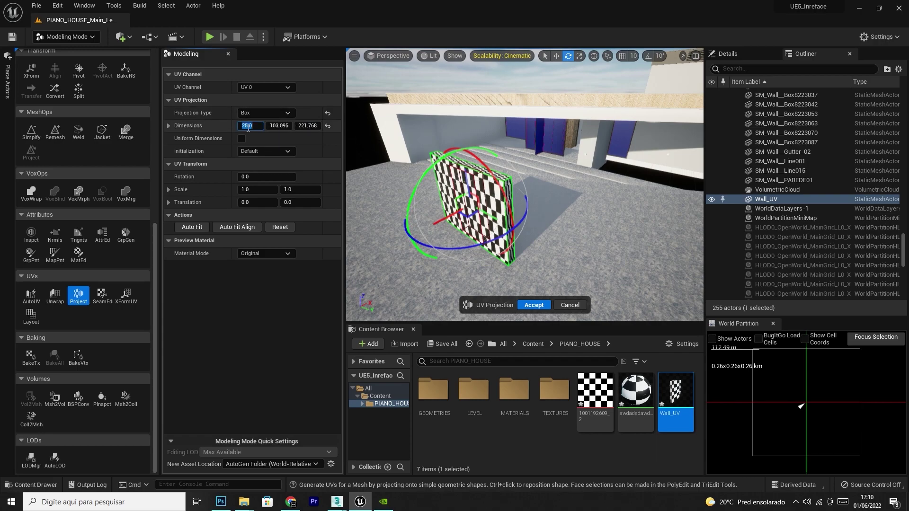
text(100)
key(Tab)
text(100)
key(Tab)
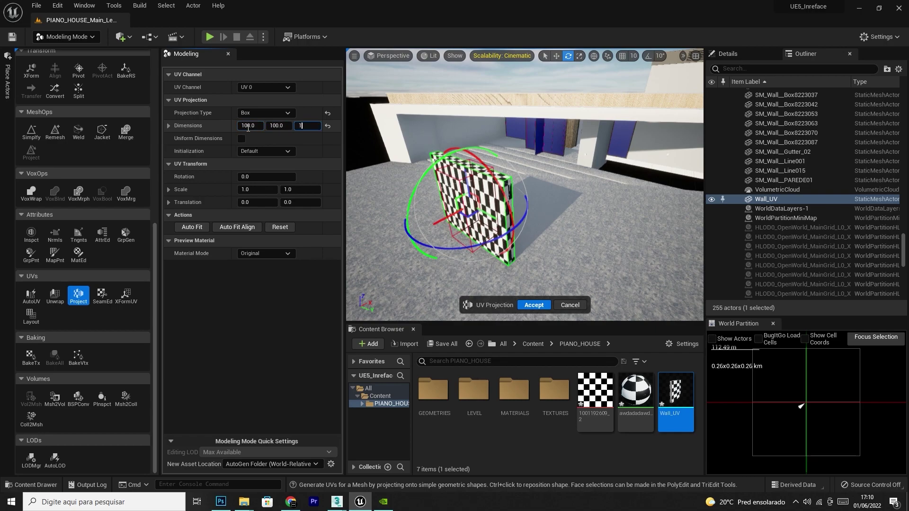
text(100)
key(Tab)
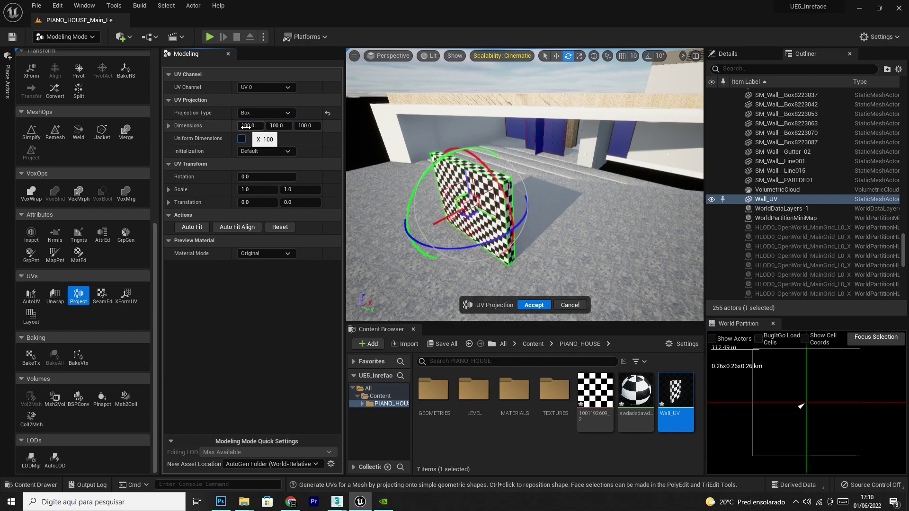
click(279, 126)
click(307, 127)
- Check the checker pattern on the wall's faces and accept the UV projection
mouse_move(578, 236)
right_down()
mouse_move(630, 222)
mouse_move(653, 227)
mouse_move(577, 279)
mouse_move(577, 294)
mouse_move(577, 241)
right_up()
key(s)
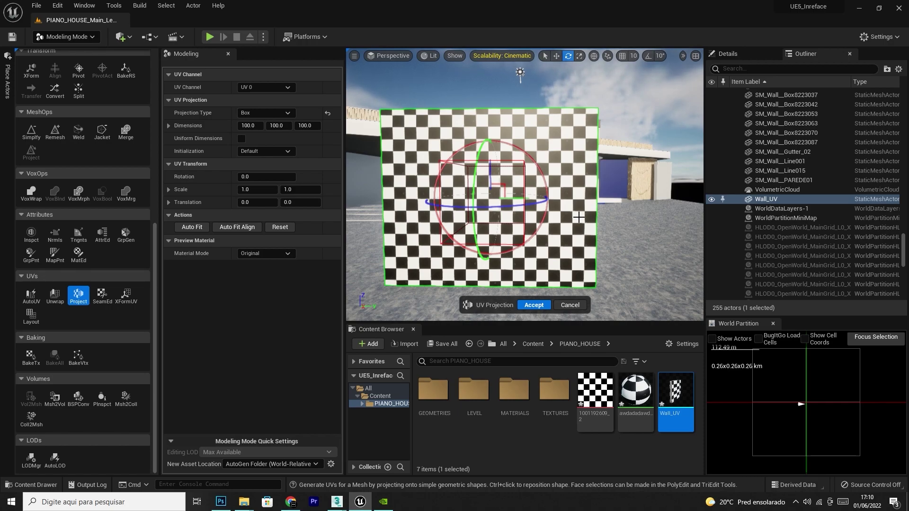
key(d)
mouse_move(570, 204)
right_down()
mouse_move(371, 204)
mouse_move(562, 204)
right_up()
key(a)
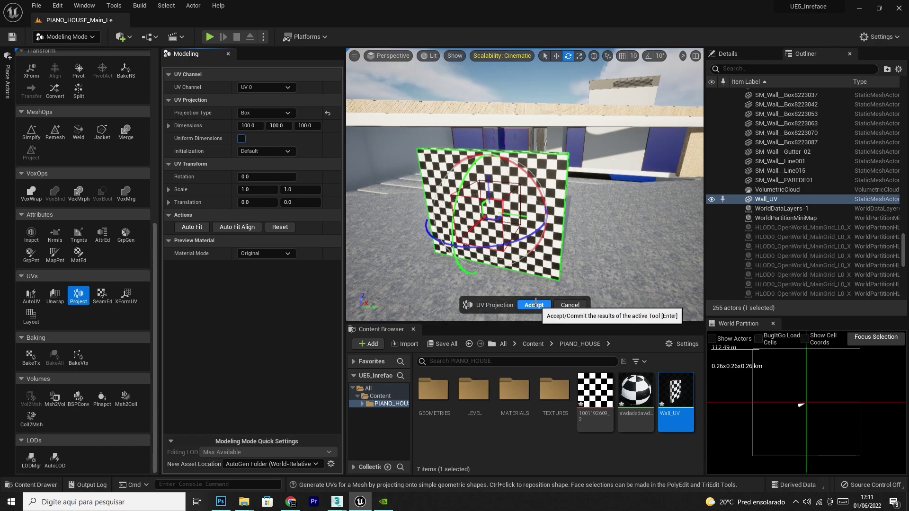
click(534, 305)
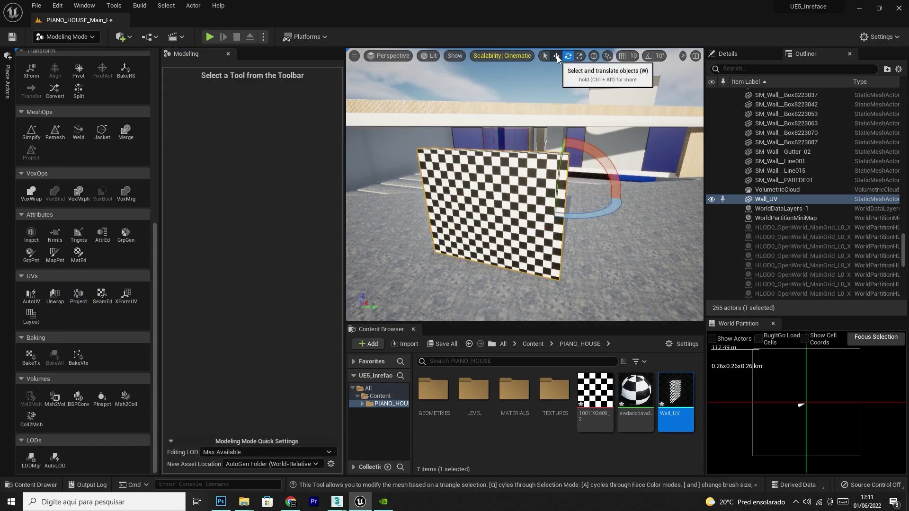
- Examine the checker pattern on the wall's front and narrow side in the Wall_UV static mesh asset, and close the asset
click(556, 56)
mouse_move(589, 200)
mouse_down()
mouse_move(561, 193)
mouse_move(573, 195)
mouse_up()
right_drag(589, 227, 546, 219)
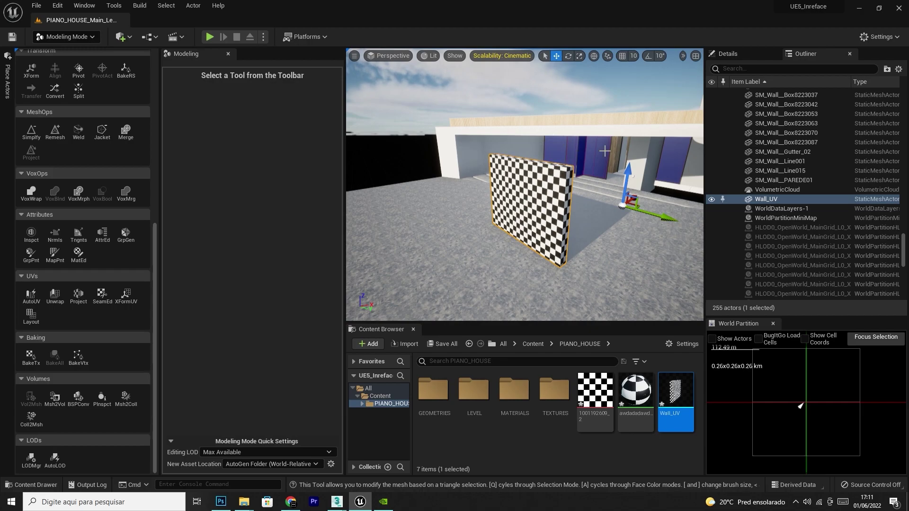
mouse_move(676, 393)
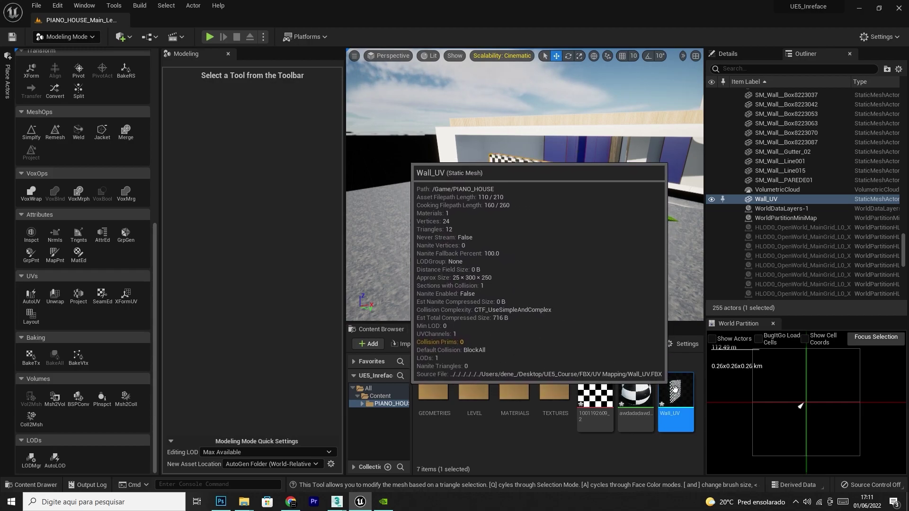
double_click(676, 393)
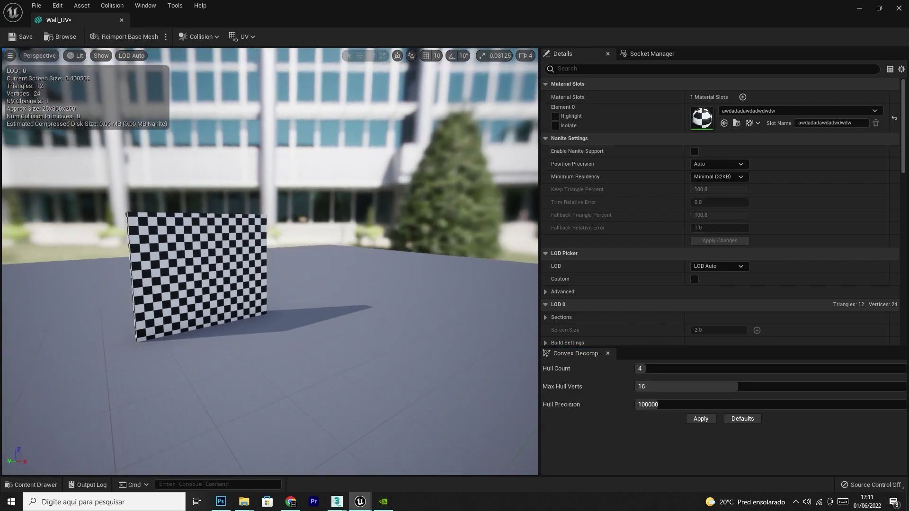
right_drag(303, 298, 135, 298)
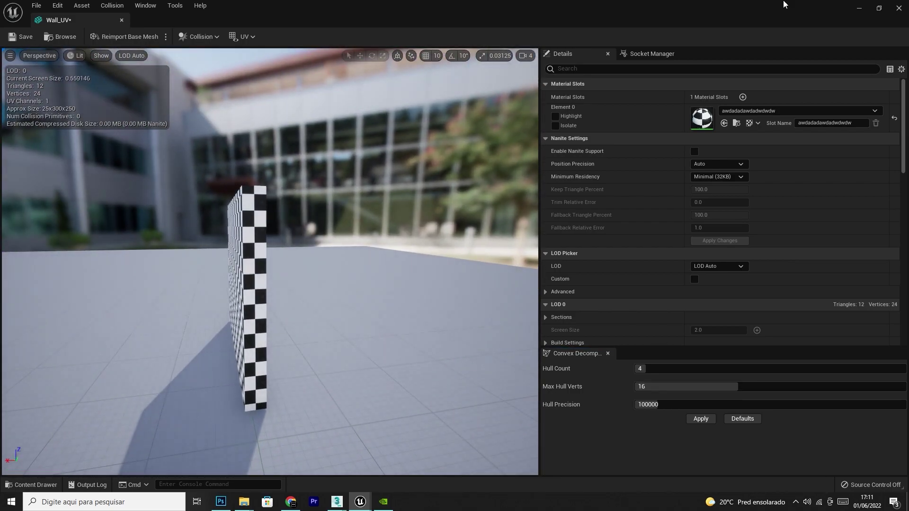
click(898, 7)
- Place four more copies of Wall_UV around the original in the level, and undo the placements
drag(676, 393, 568, 200)
drag(672, 391, 616, 215)
drag(676, 393, 680, 203)
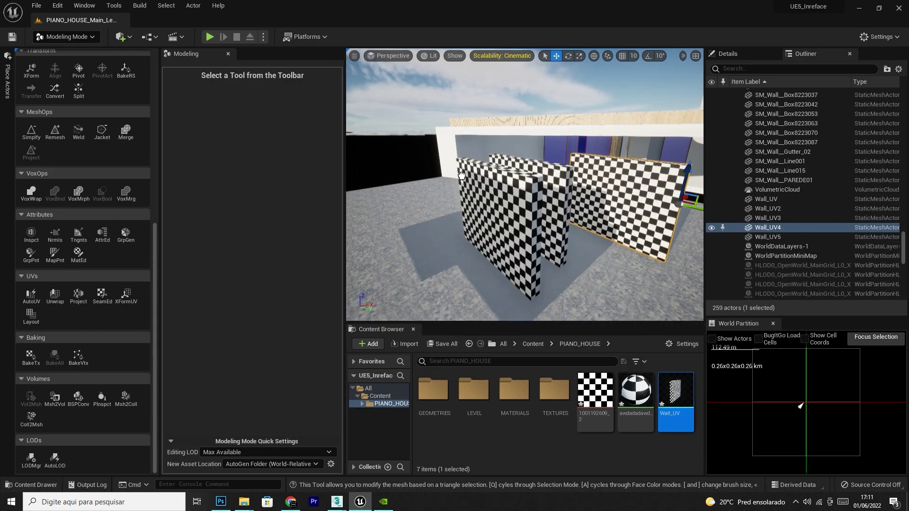
drag(484, 209, 598, 209)
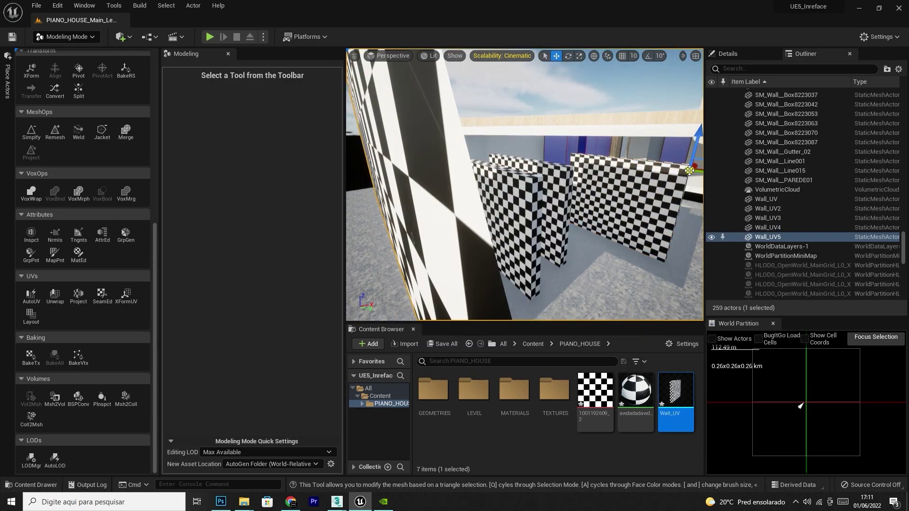
key(Delete)
key(ctrl+z)
key(ctrl+z)
key(ctrl+z)
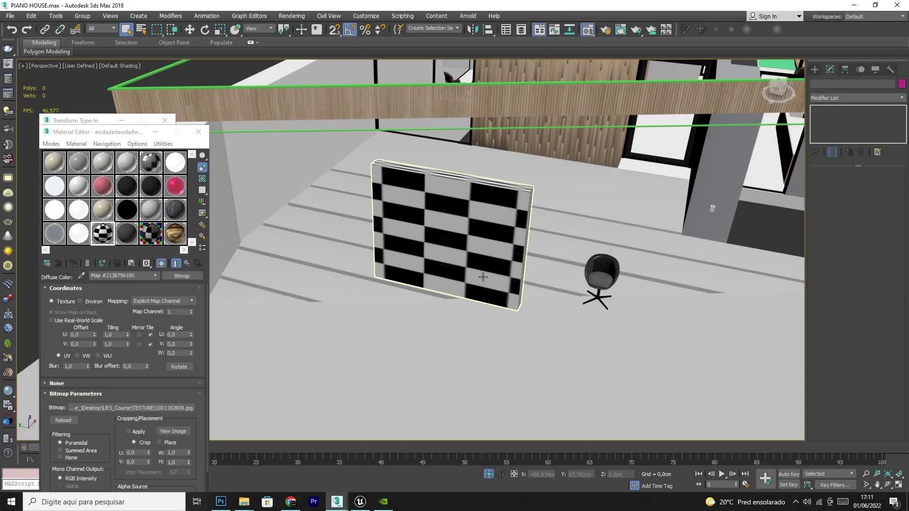
- In 3ds Max, clear the checkered wall away from the entrance steps beside the black chair
click(493, 354)
click(470, 271)
click(447, 243)
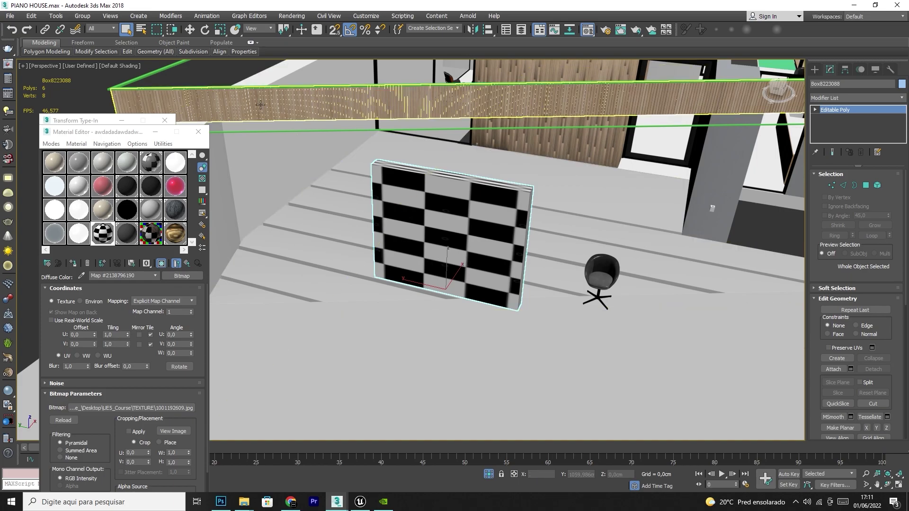
click(189, 29)
drag(439, 281, 216, 161)
- Move the black chair to the world origin by setting its absolute X and Y to 0
click(602, 278)
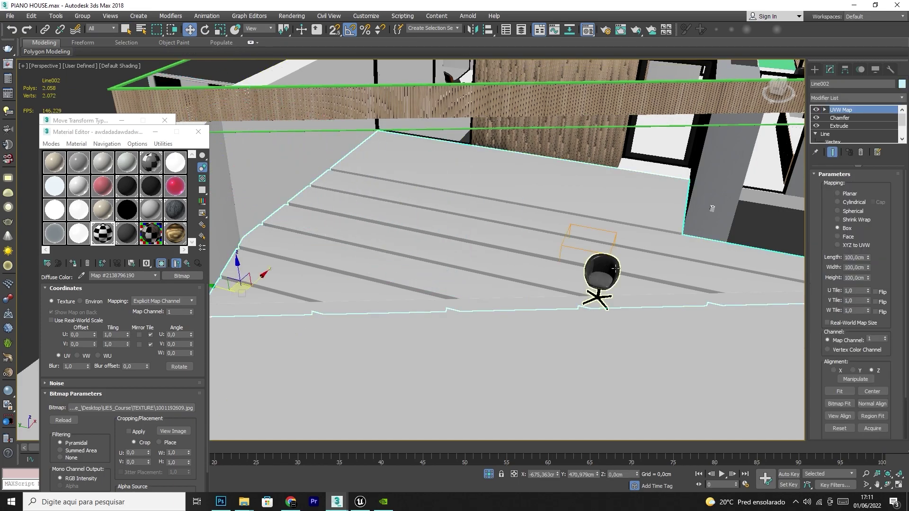
click(615, 268)
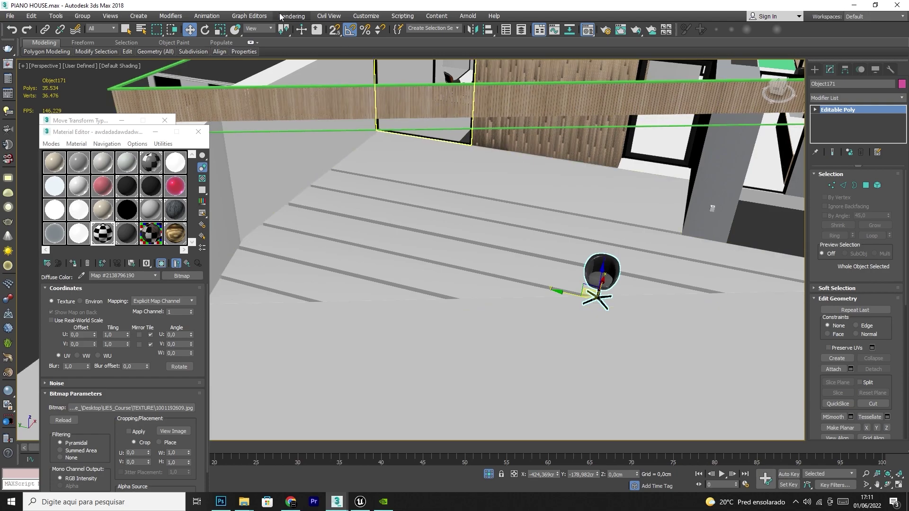
right_click(190, 29)
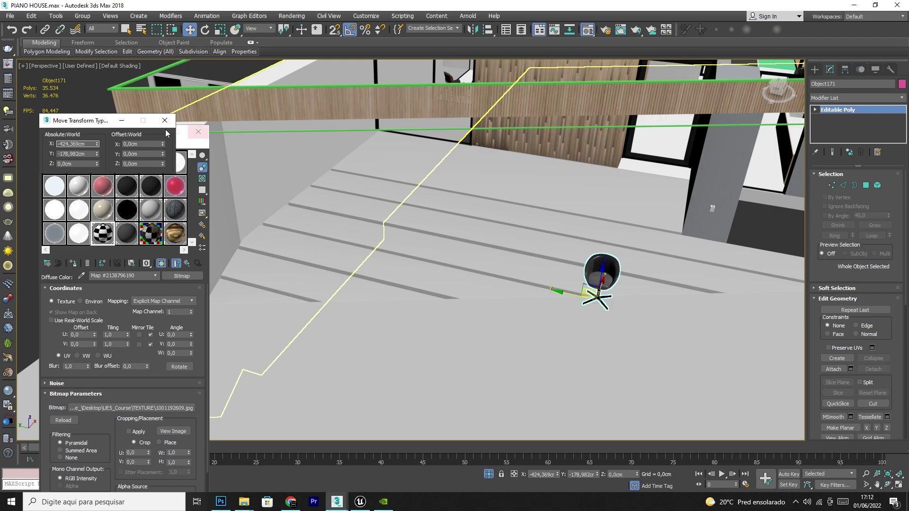
double_click(85, 145)
text(0)
key(Tab)
text(0)
key(Tab)
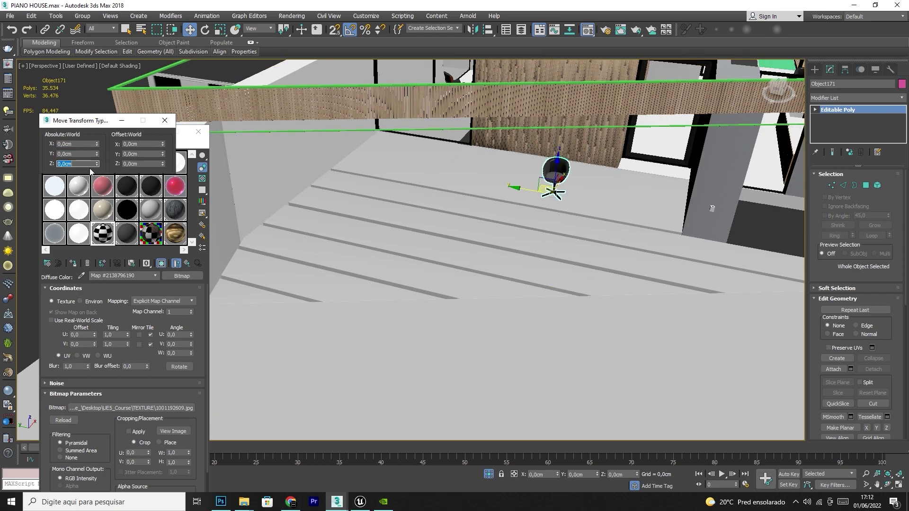
- Isolate the chair, deselect it and display the grid around it
right_click(552, 122)
click(572, 92)
right_click(627, 225)
click(584, 244)
click(575, 268)
key(g)
click(888, 486)
scroll(532, 290, down, 6)
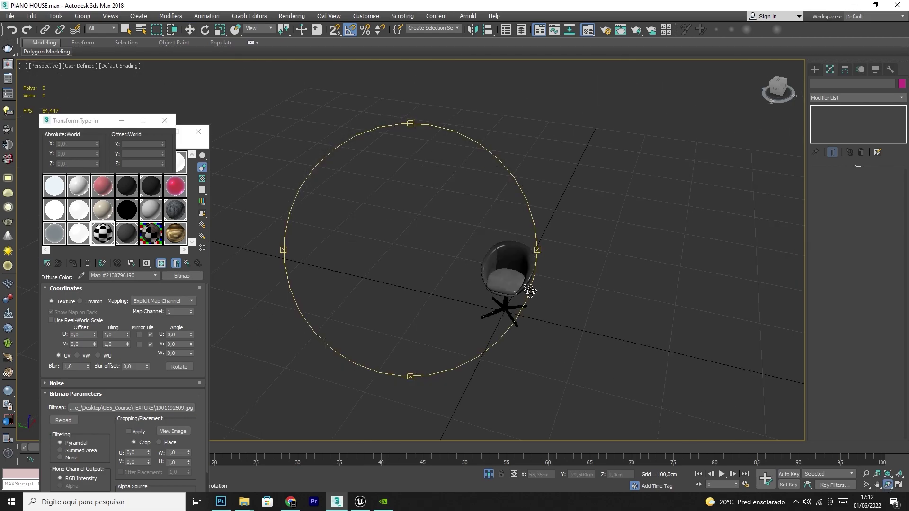
drag(462, 275, 432, 268)
click(190, 30)
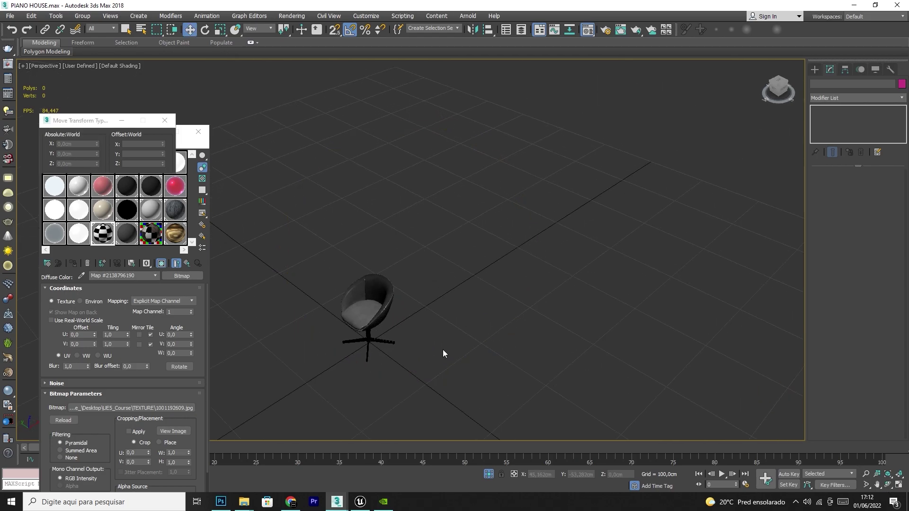
- Move the black chair away from the world origin to about X 132.5 cm, Y -128.4 cm, and deselect it
click(370, 327)
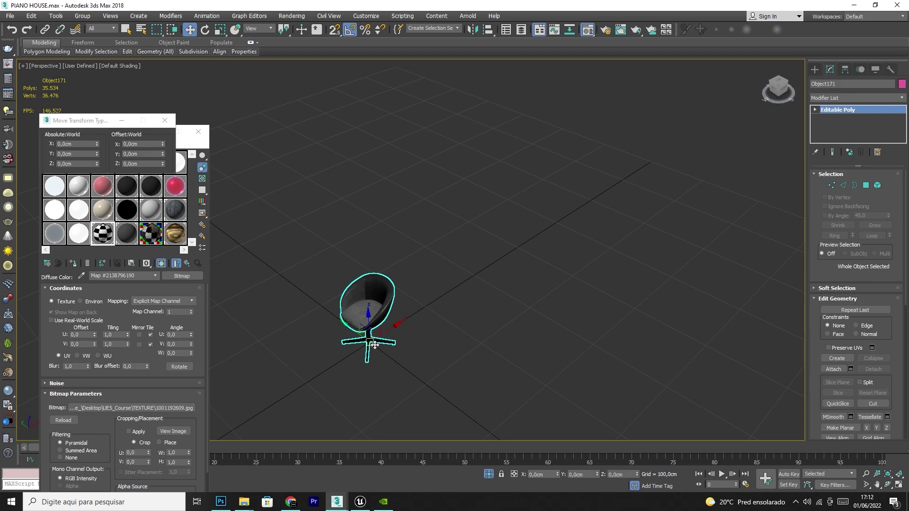
click(420, 355)
click(371, 329)
drag(373, 333, 526, 333)
click(663, 385)
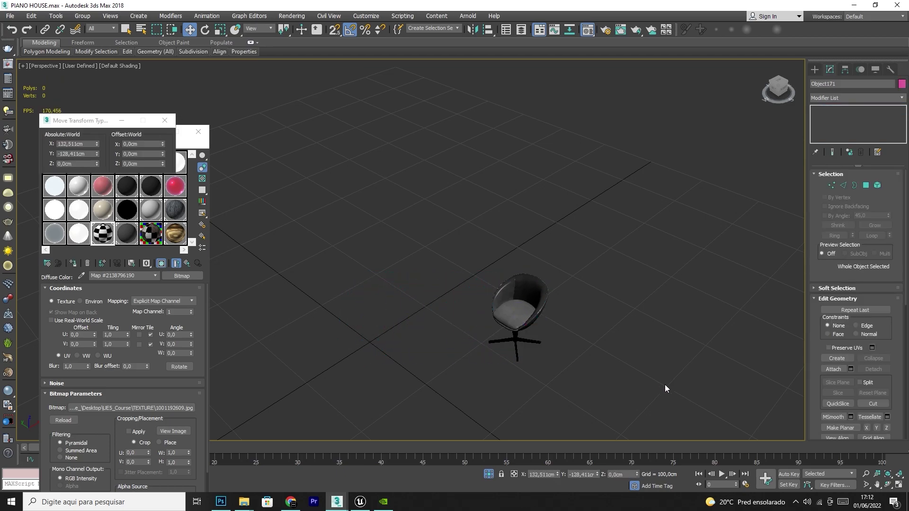
- Start exporting only the selected chair as FBX, with the PIVOT TEST folder as the destination
click(526, 304)
click(10, 15)
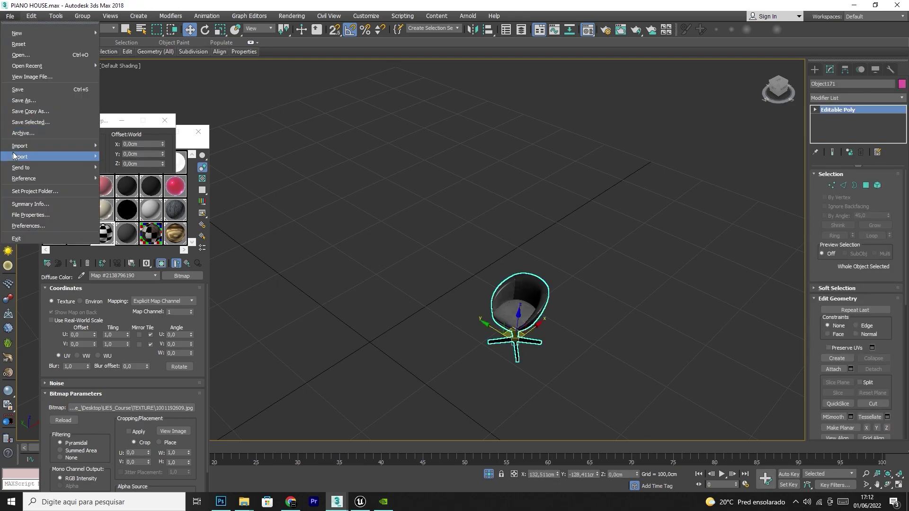
mouse_move(19, 158)
click(147, 174)
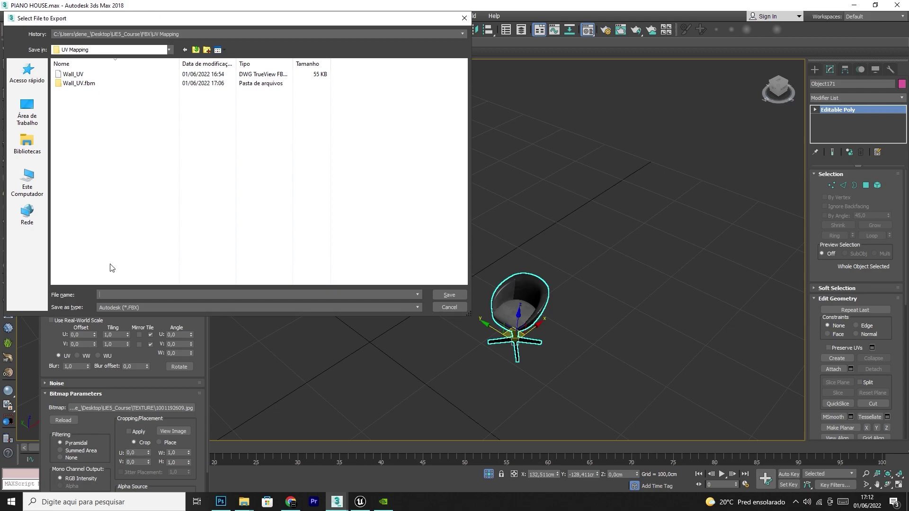
click(196, 50)
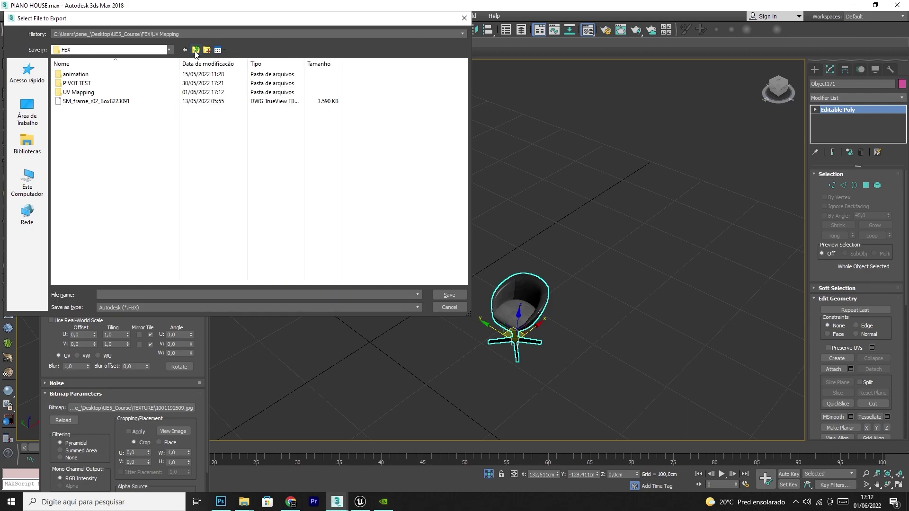
double_click(78, 83)
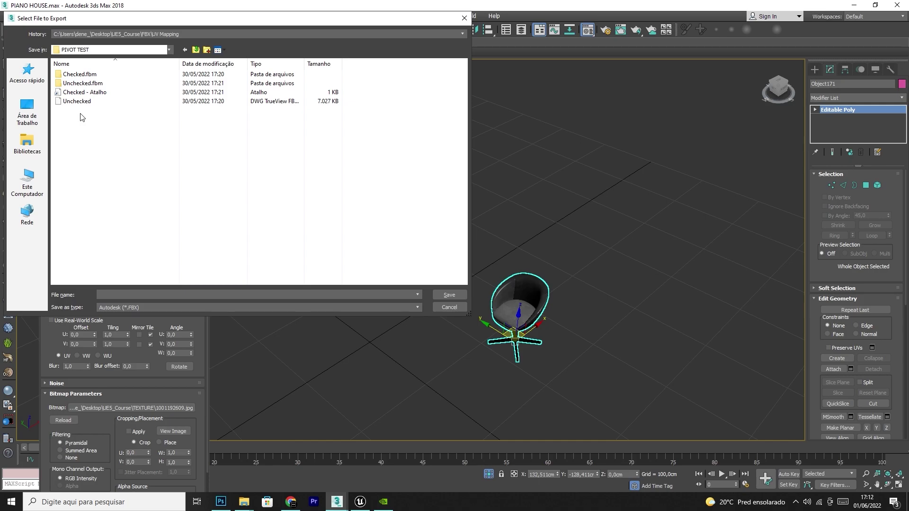
- Delete all the old Checked and Unchecked files and folders from the PIVOT TEST folder
click(76, 101)
click(82, 73)
key(Delete)
click(82, 75)
key(Delete)
click(83, 75)
key(Delete)
click(82, 76)
key(Delete)
- Export the selected chair into the PIVOT TEST folder as an FBX file named Chair
click(195, 50)
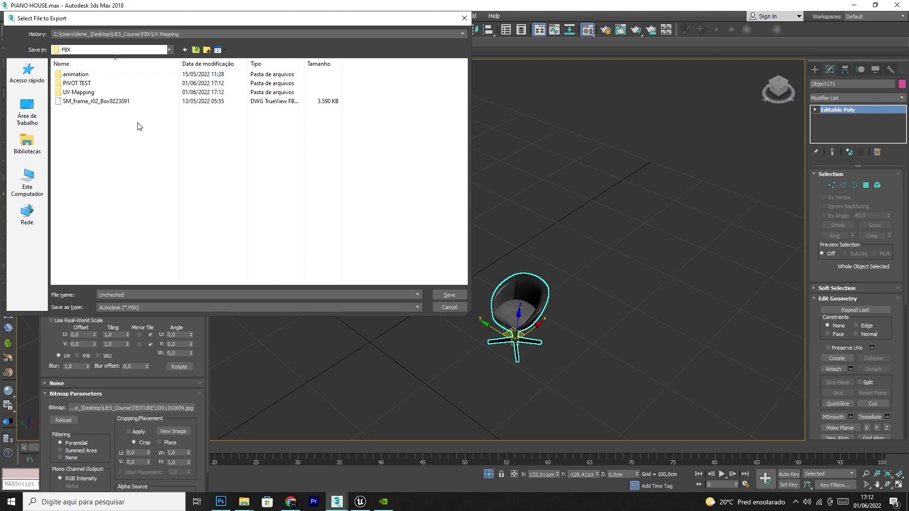
click(81, 84)
double_click(80, 83)
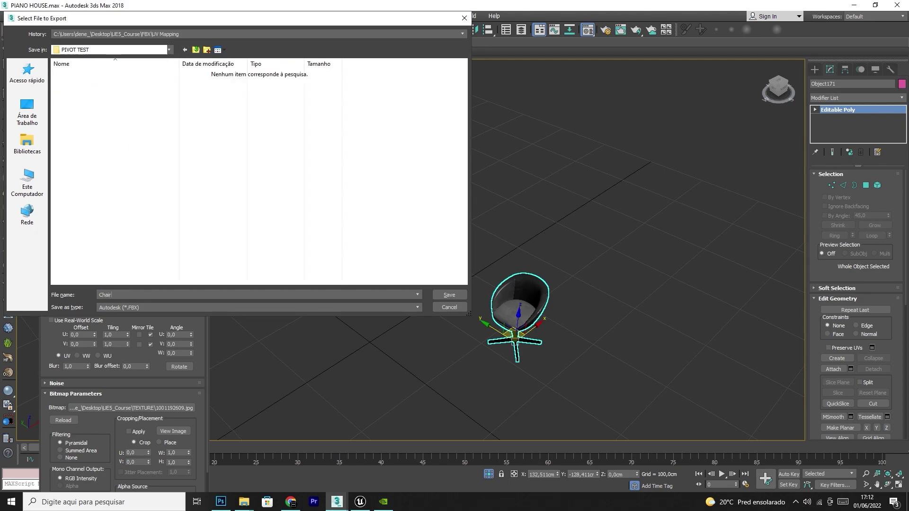
key(Return)
click(510, 374)
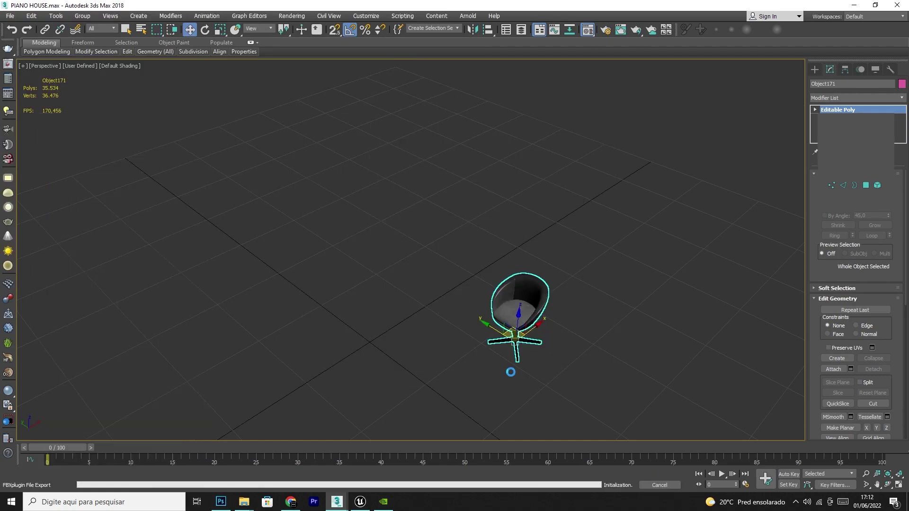
click(606, 400)
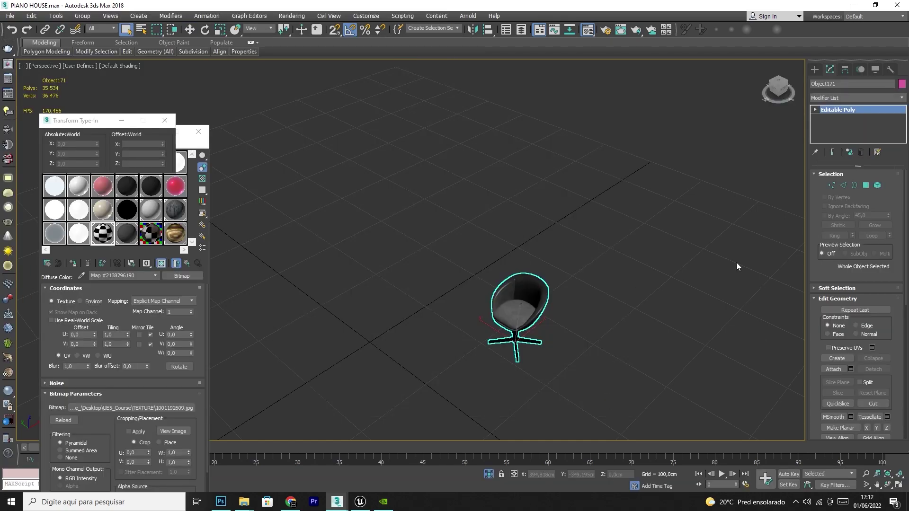
- Switch to Unreal Engine and delete the Wall_UV2 wall from the level
click(361, 503)
right_click(508, 454)
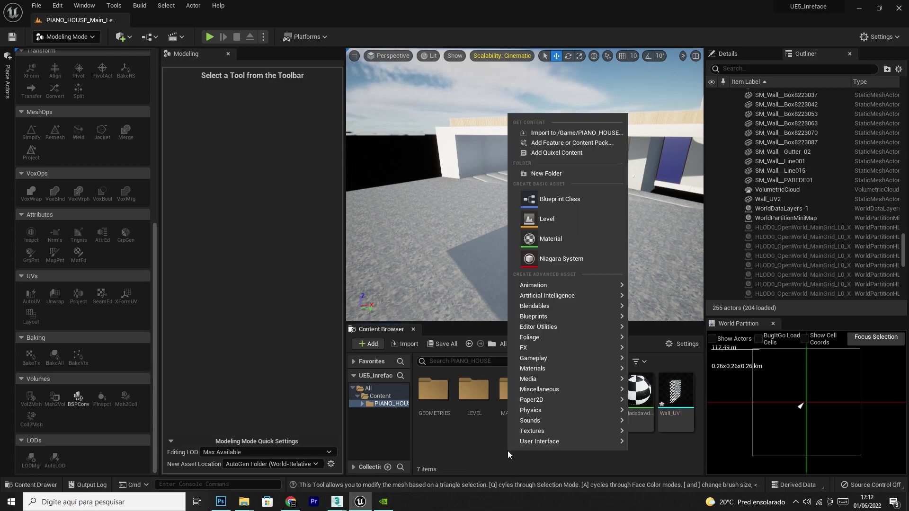
click(648, 265)
right_drag(647, 265, 608, 255)
click(453, 195)
key(Delete)
- Import the Chair FBX from the PIVOT TEST folder into PIANO_HOUSE with Transform Vertex to Absolute enabled
right_click(511, 453)
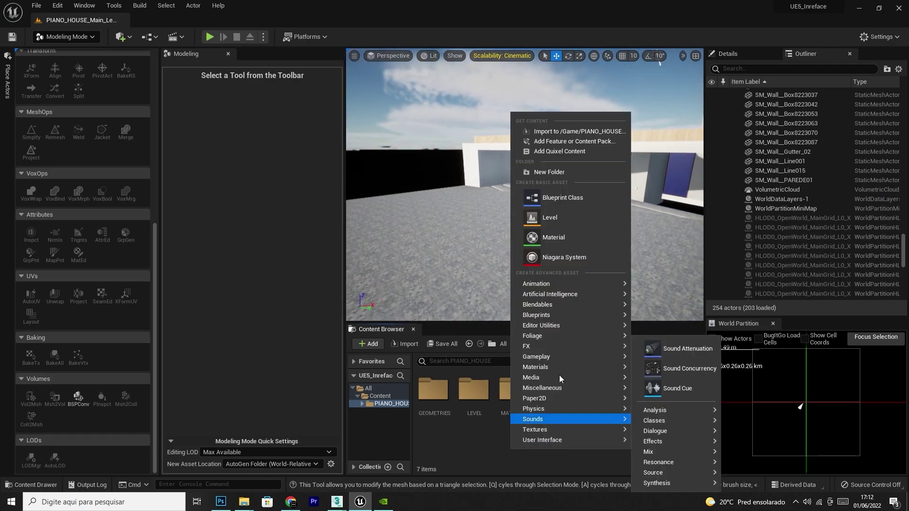
click(556, 132)
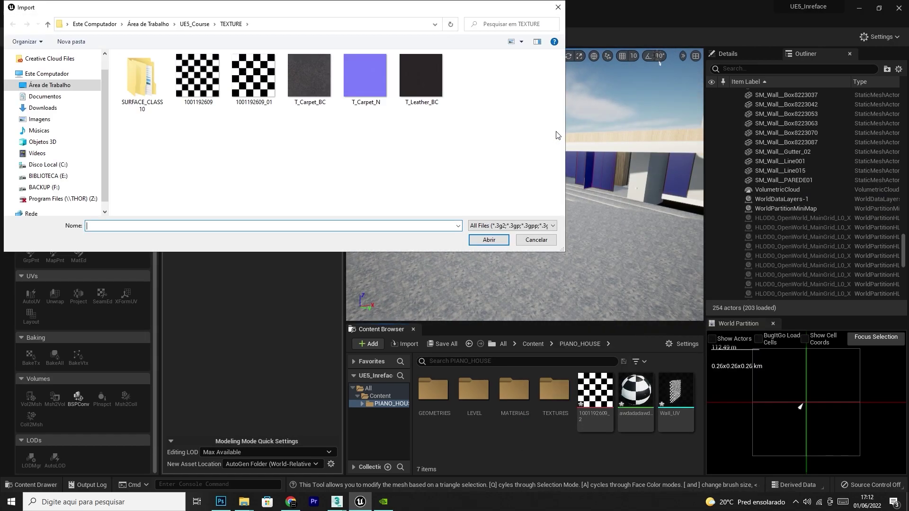
click(189, 26)
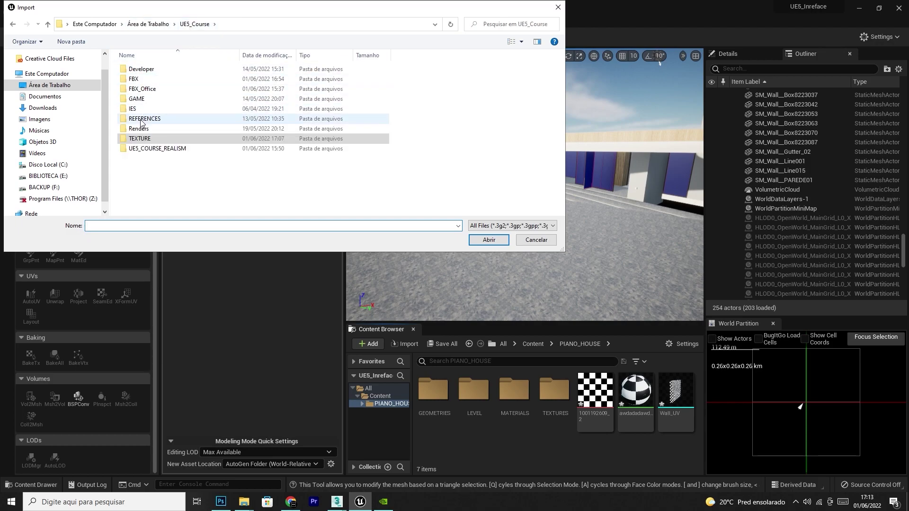
double_click(139, 78)
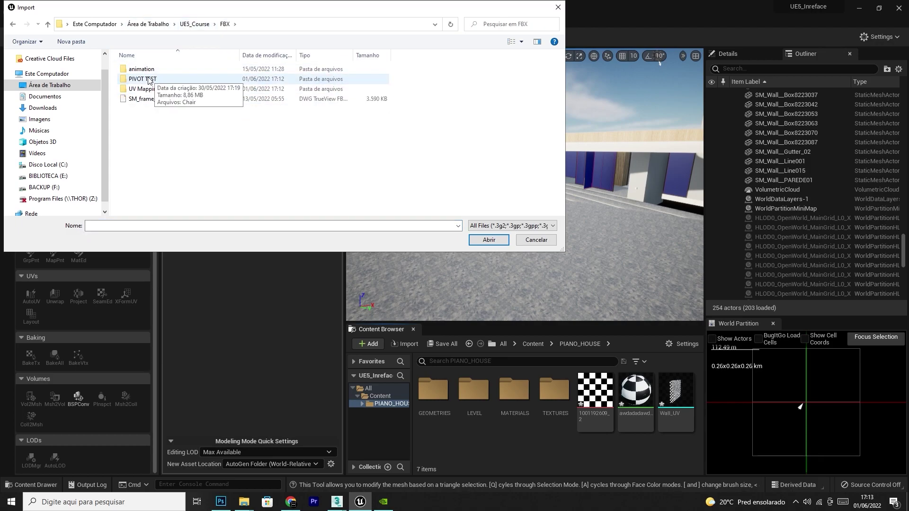
double_click(140, 78)
click(140, 69)
double_click(140, 70)
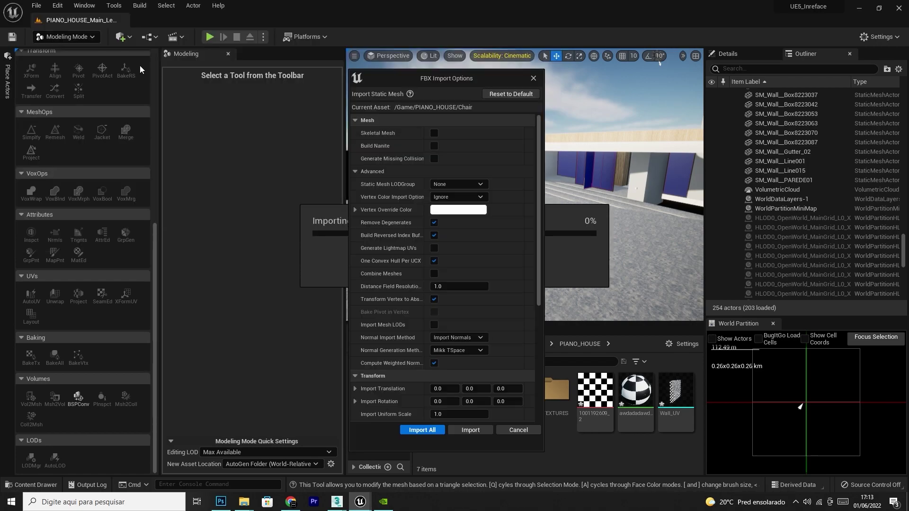
click(429, 430)
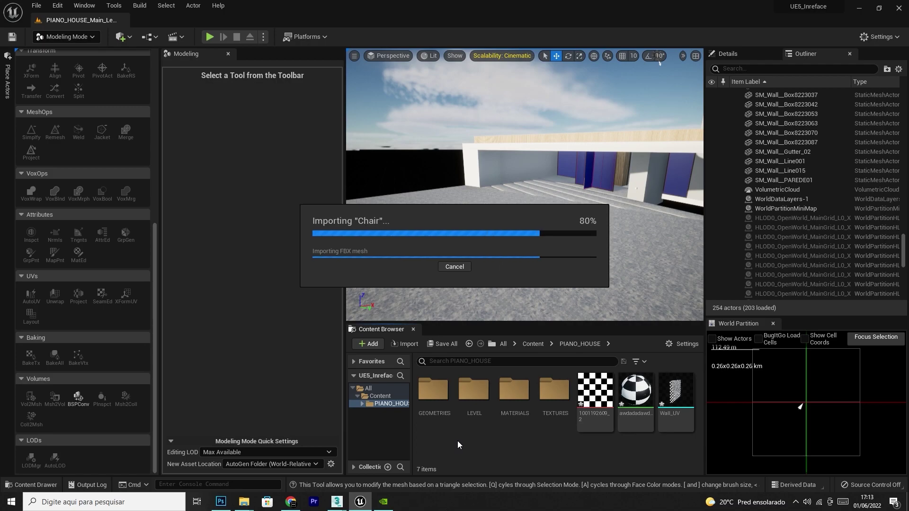
- Place the imported Chair mesh on the pavement in front of the house
click(575, 447)
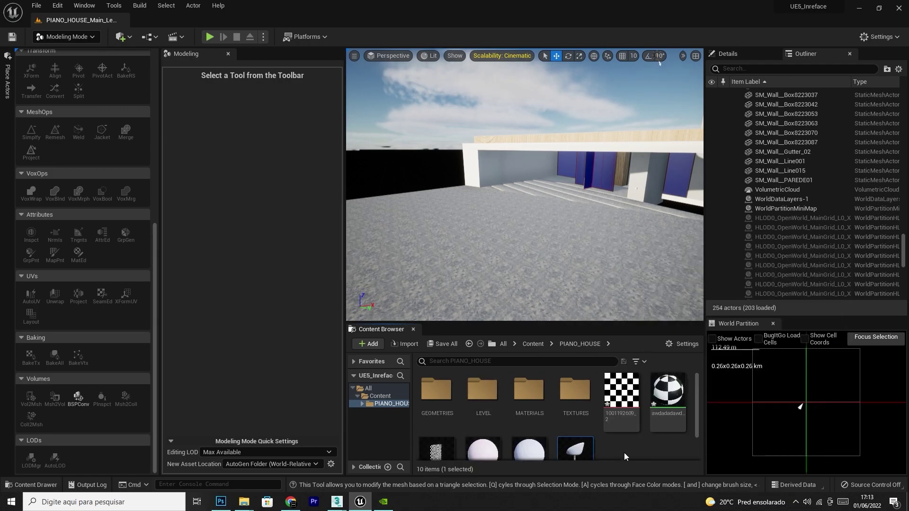
drag(575, 448, 476, 233)
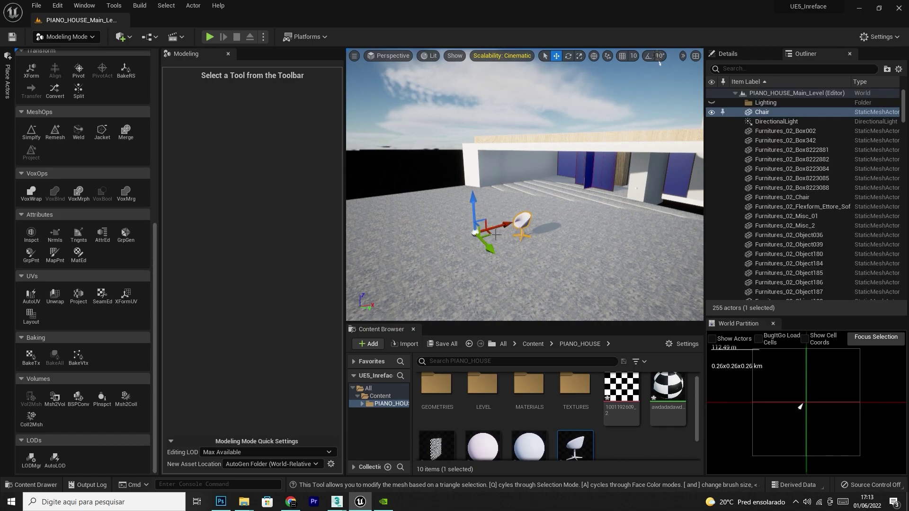
mouse_move(492, 233)
mouse_down()
mouse_move(484, 228)
mouse_move(492, 232)
mouse_up()
- Rotate the placed chair around its pivot to test its location, and undo the last rotation
click(568, 56)
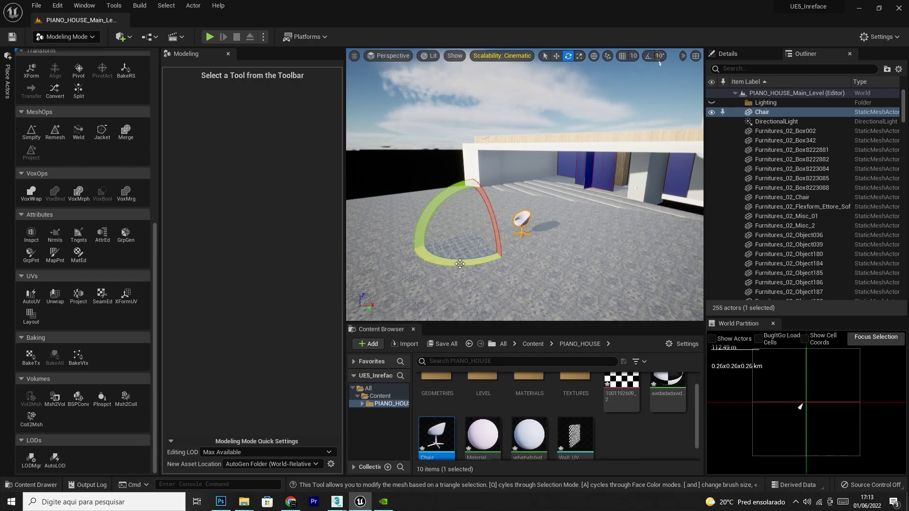
drag(466, 264, 509, 260)
mouse_move(506, 212)
mouse_down()
mouse_move(544, 237)
mouse_move(507, 208)
mouse_move(406, 233)
mouse_move(470, 287)
mouse_move(416, 227)
mouse_move(520, 213)
mouse_move(511, 222)
mouse_up()
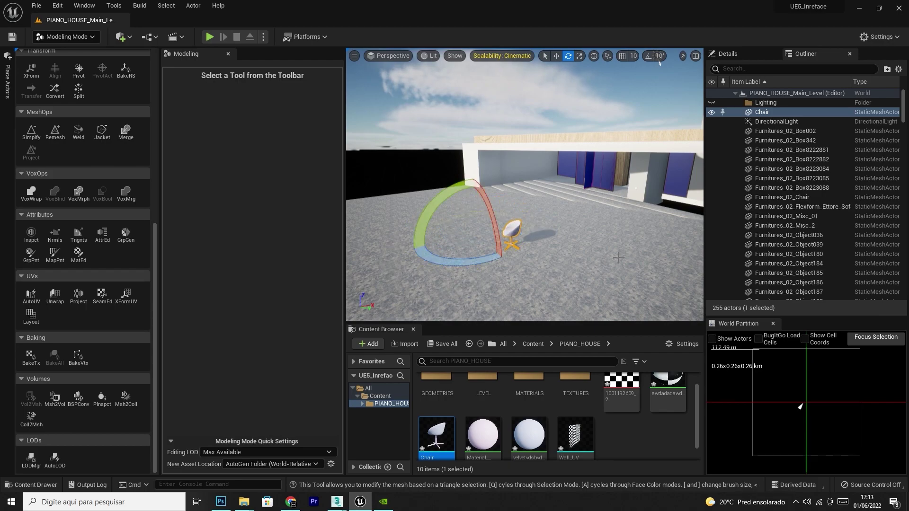
drag(441, 200, 521, 218)
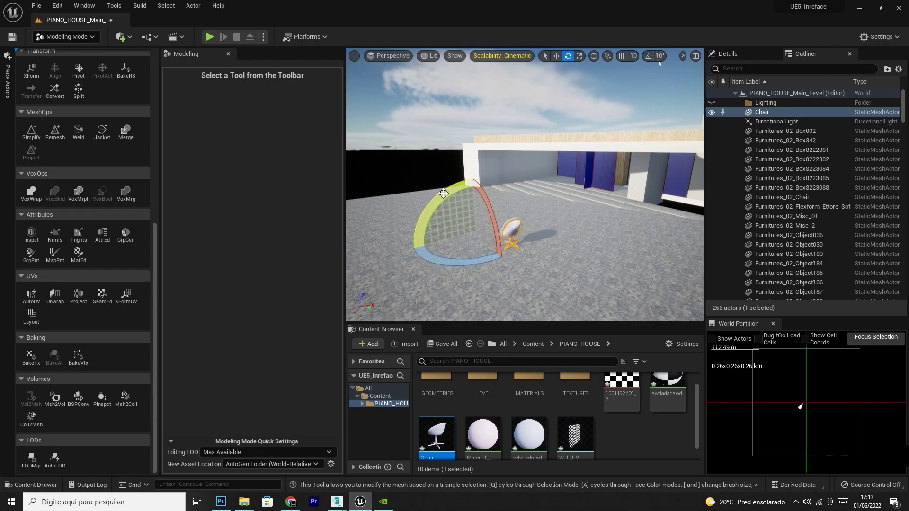
key(ctrl+z)
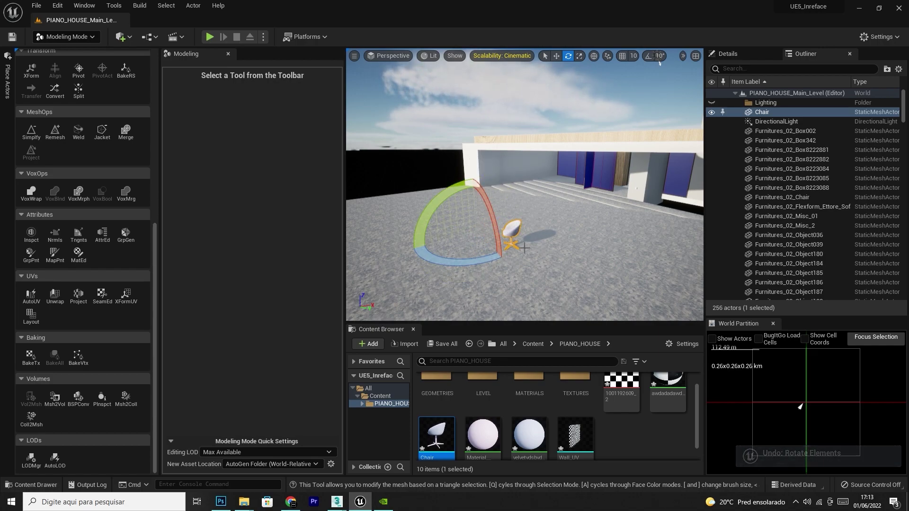
- Delete the Chair mesh and its two imported materials from the PIANO_HOUSE folder
shift+click(529, 435)
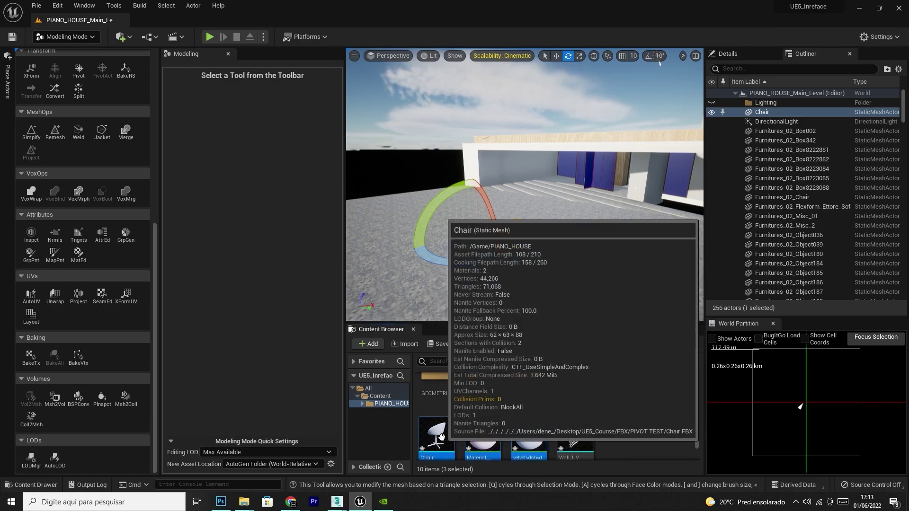
key(Delete)
click(400, 404)
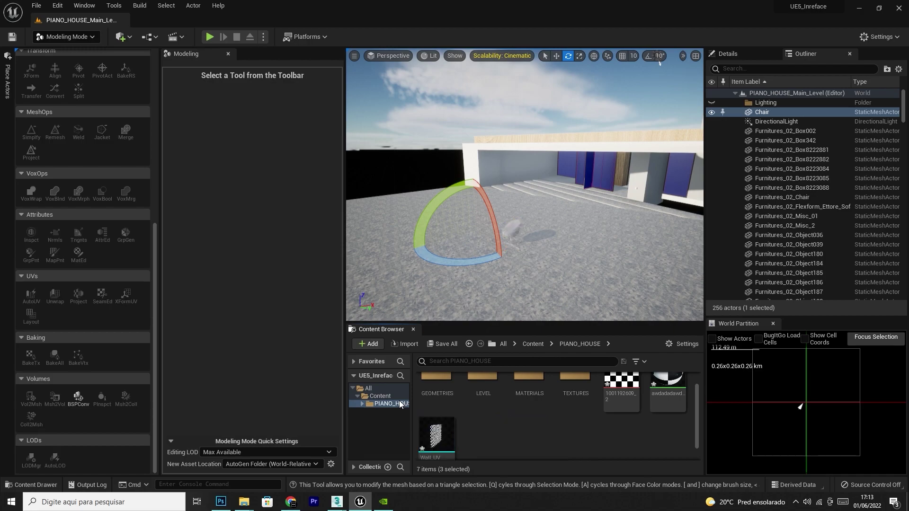
- Import the Chair FBX into PIANO_HOUSE again with Transform Vertex to Absolute disabled
right_click(481, 445)
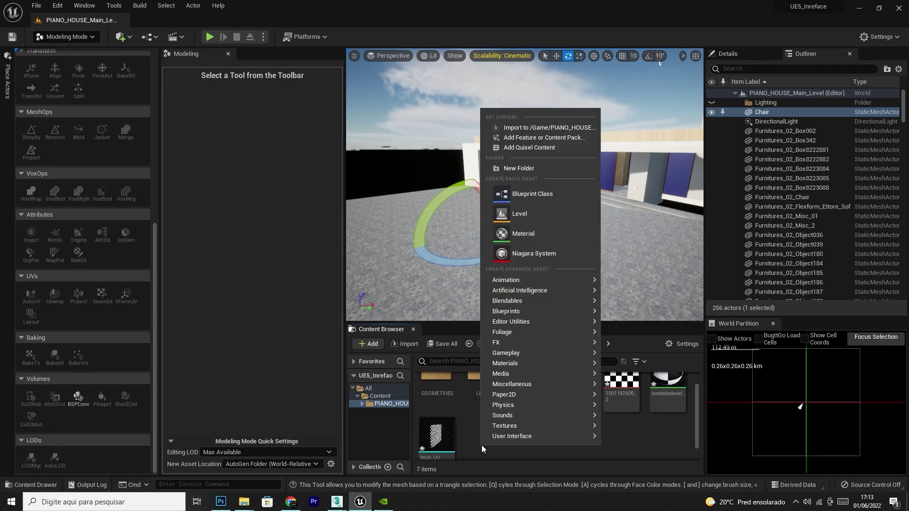
click(529, 127)
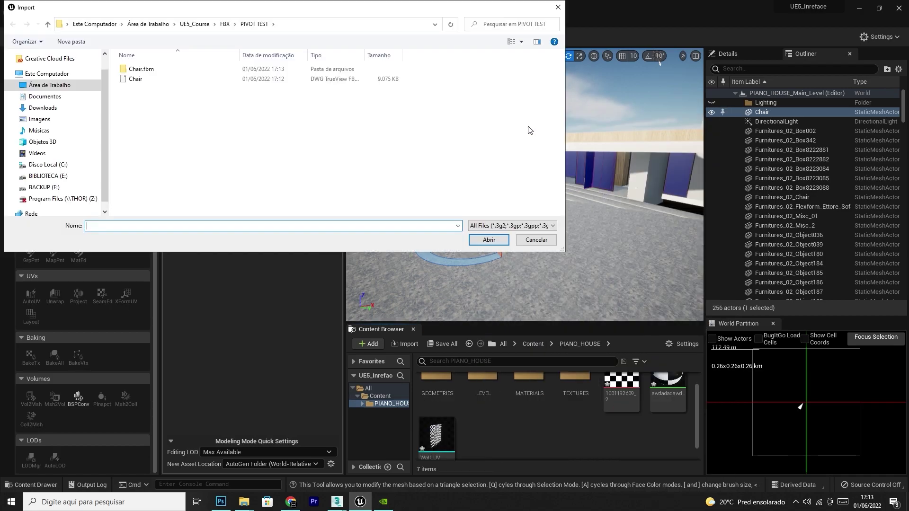
click(138, 78)
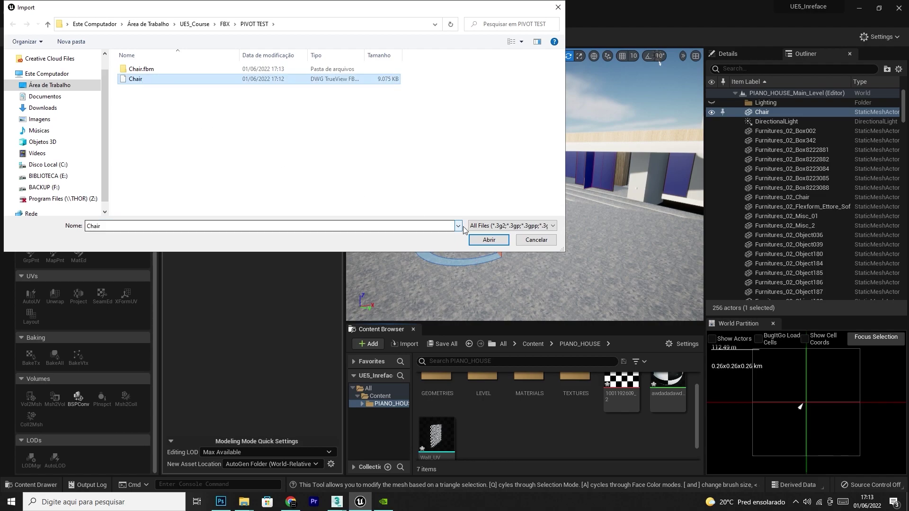
click(489, 239)
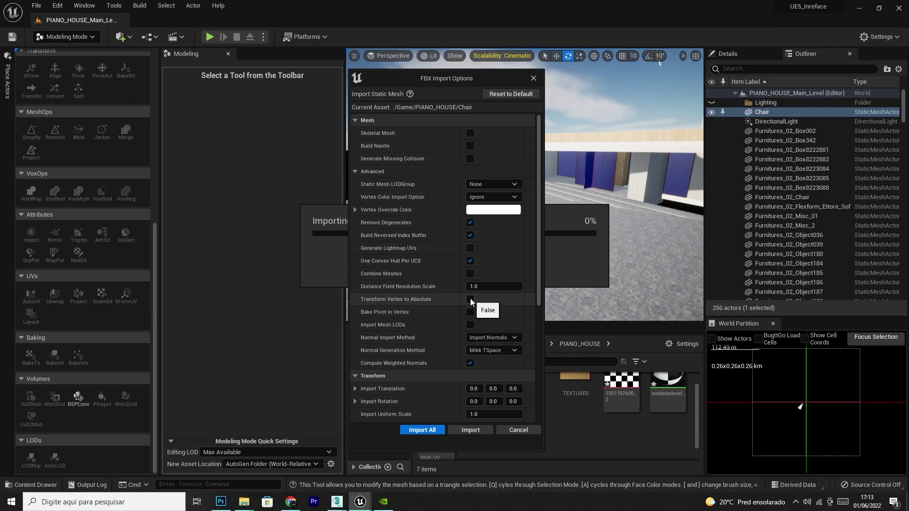
click(427, 430)
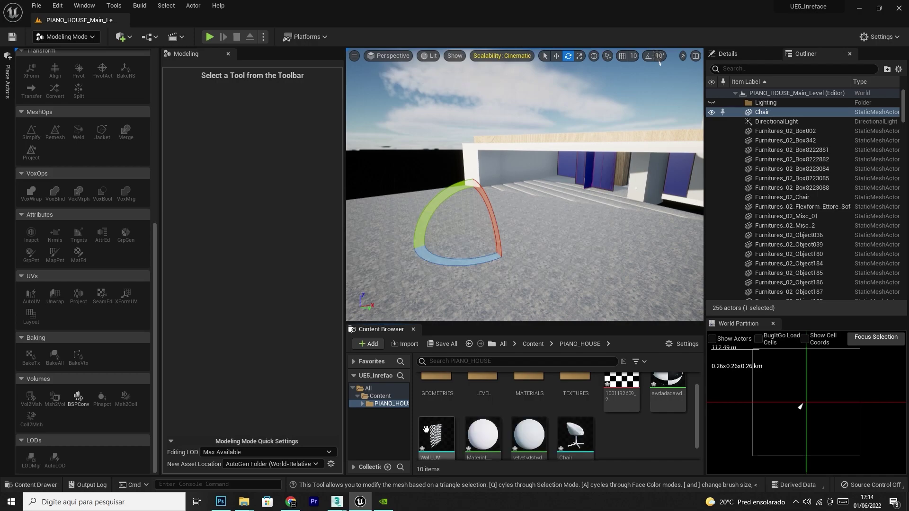
- Place the reimported chair in front of the house and inspect its pivot at the base up close
drag(575, 438, 636, 239)
drag(512, 224, 494, 237)
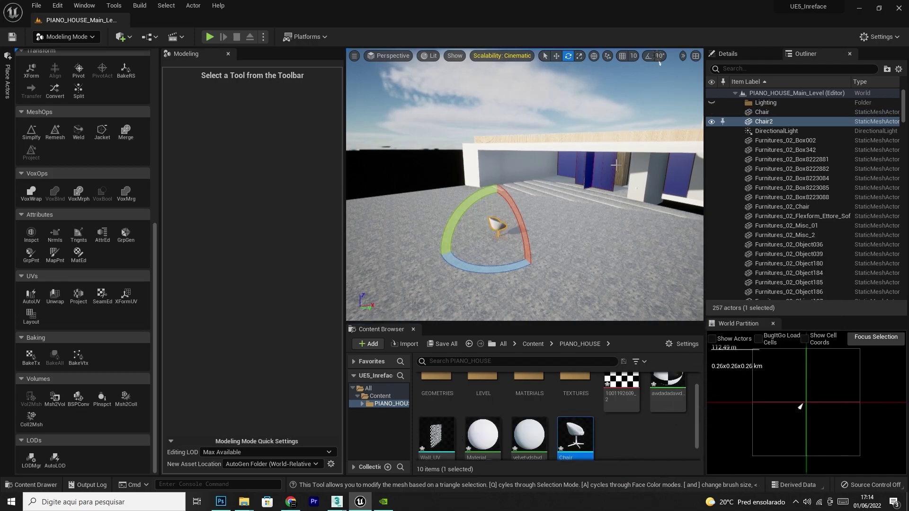
click(557, 56)
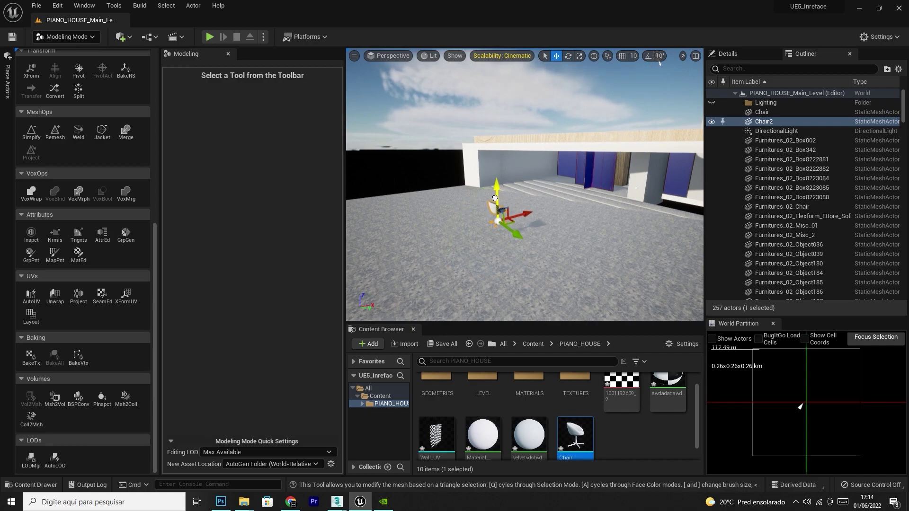
key(f)
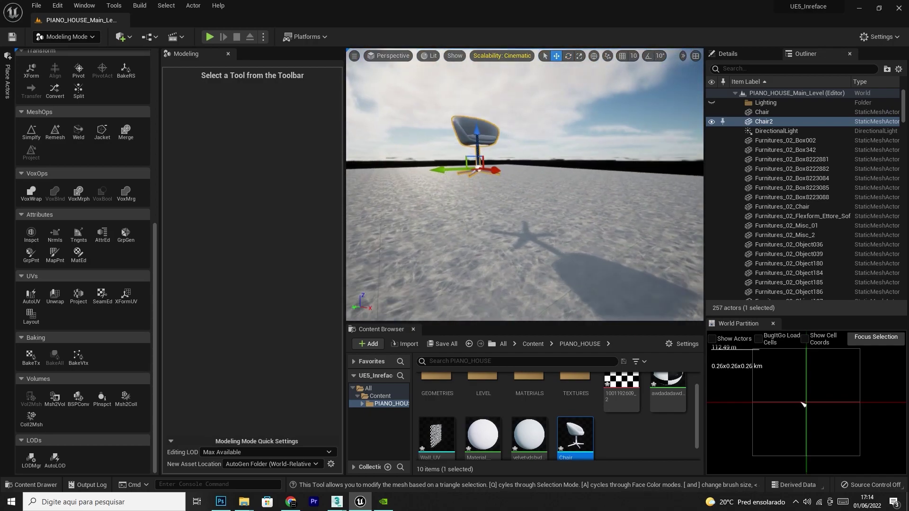
right_drag(525, 184, 561, 223)
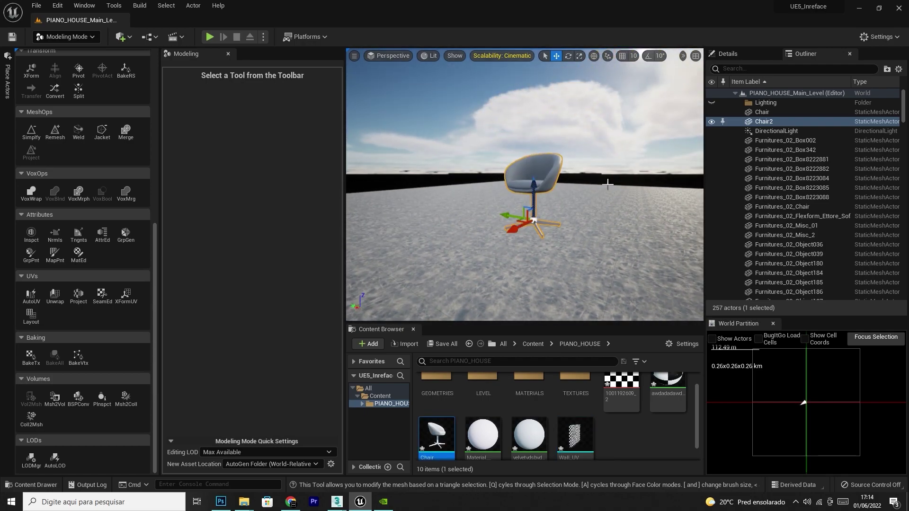
right_drag(571, 229, 521, 199)
mouse_move(598, 244)
right_down()
mouse_move(598, 284)
mouse_move(597, 243)
right_up()
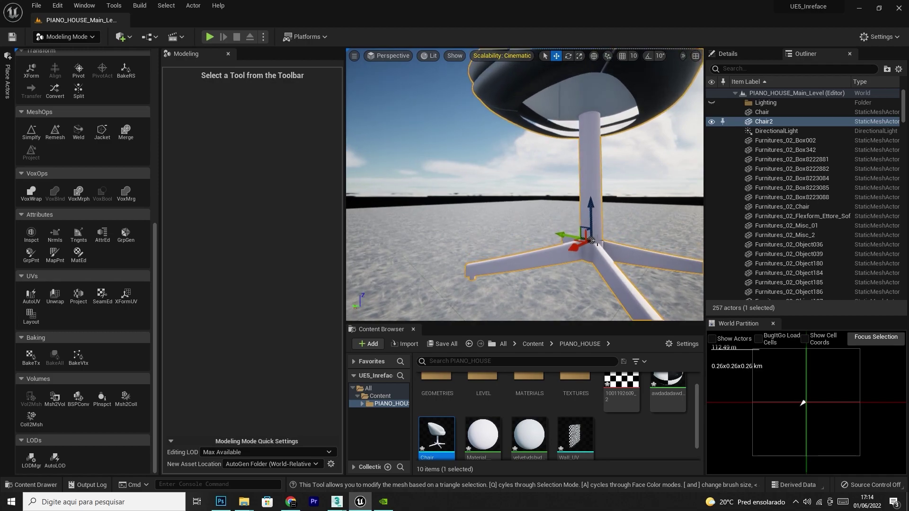
- Compare the chair's pivot at its base in Unreal Engine with the original chair's pivot in 3ds Max, and return to Unreal Engine
alt+drag(595, 241, 587, 205)
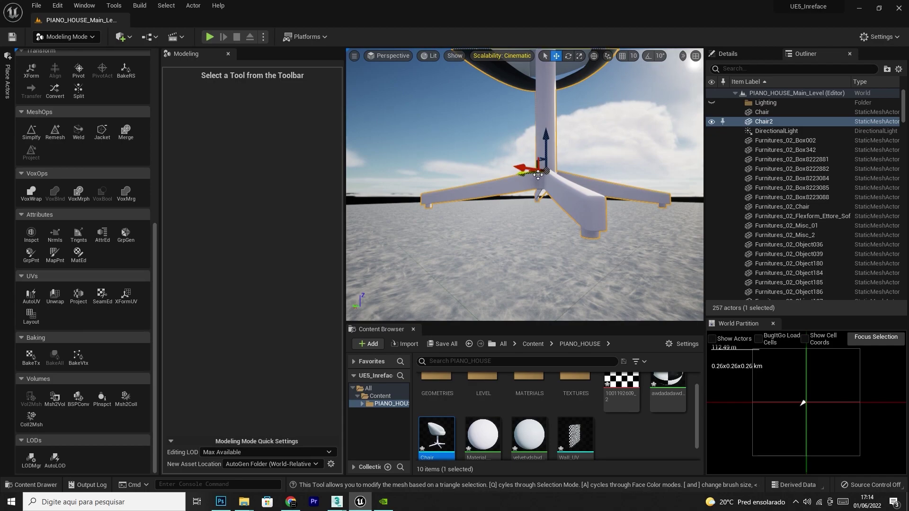
mouse_move(336, 502)
click(371, 471)
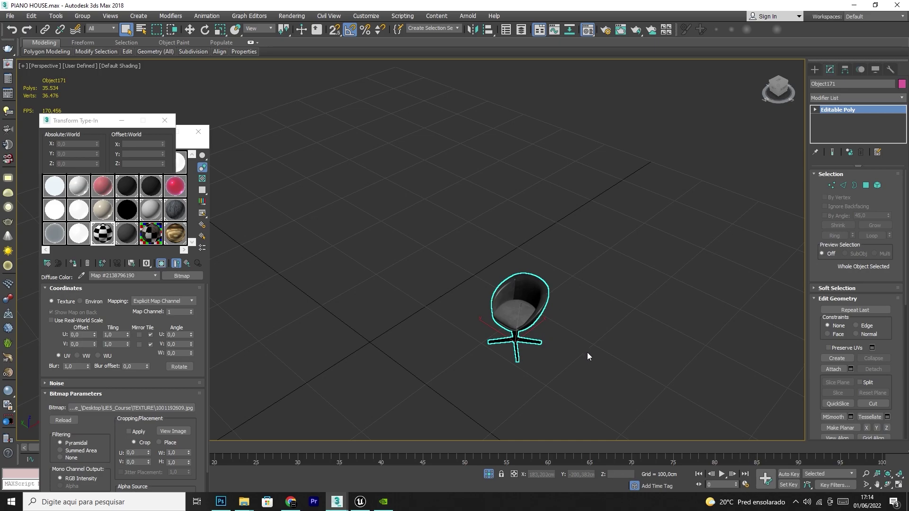
click(888, 484)
drag(426, 269, 450, 327)
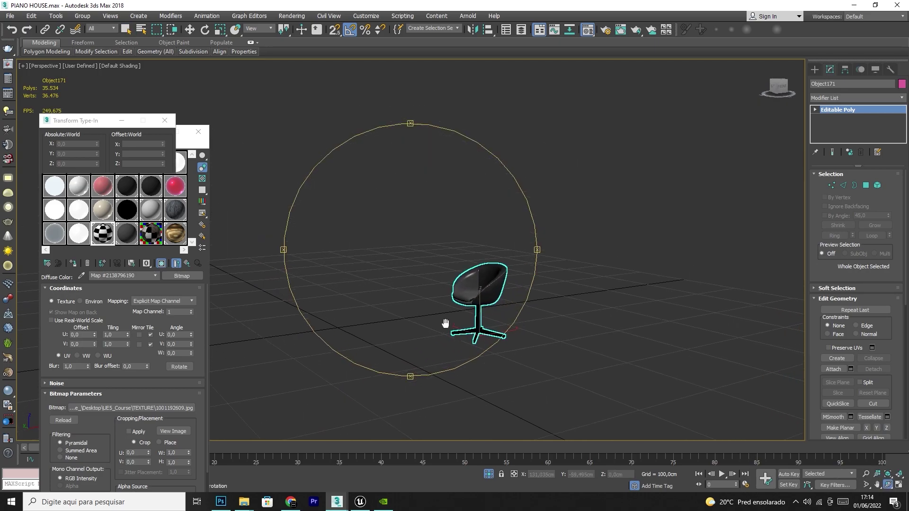
scroll(482, 334, up, 6)
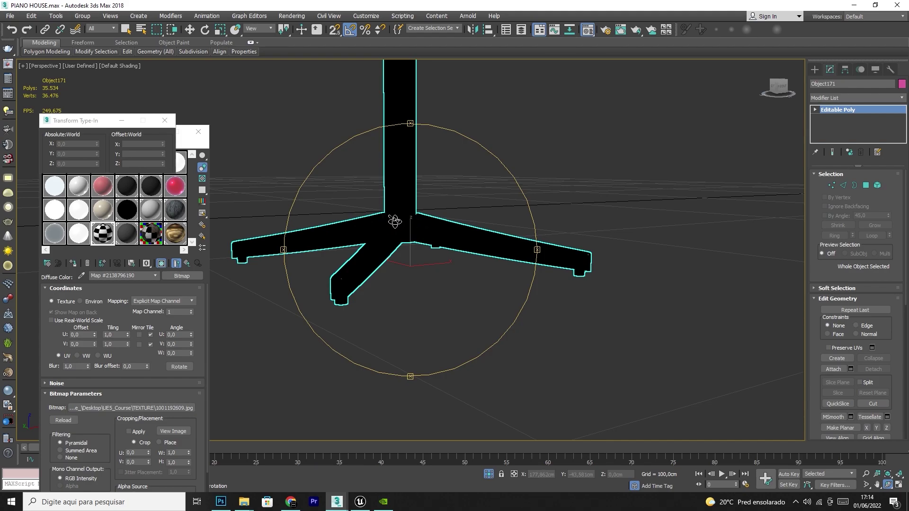
drag(402, 223, 427, 283)
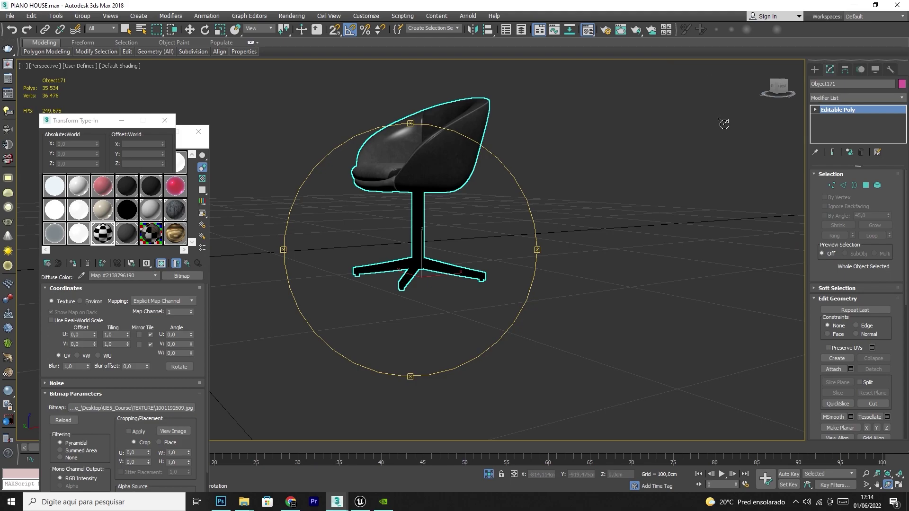
scroll(416, 261, up, 5)
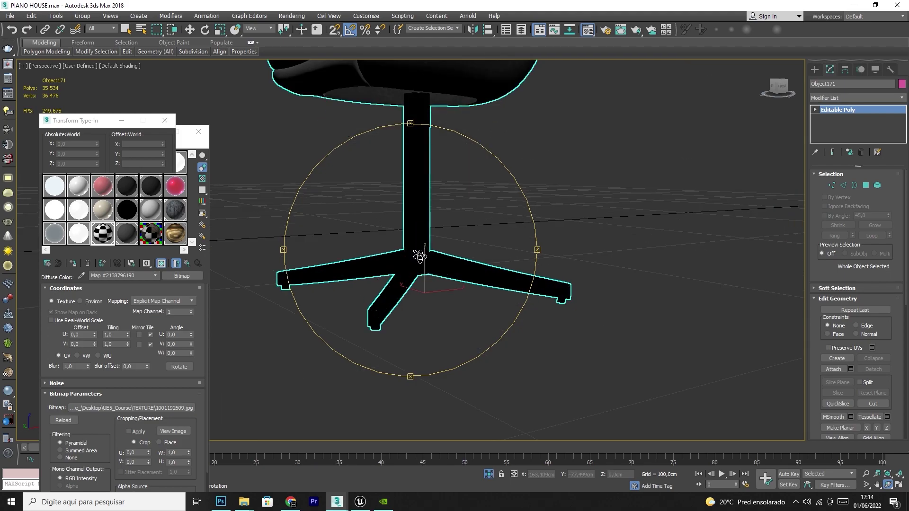
click(360, 502)
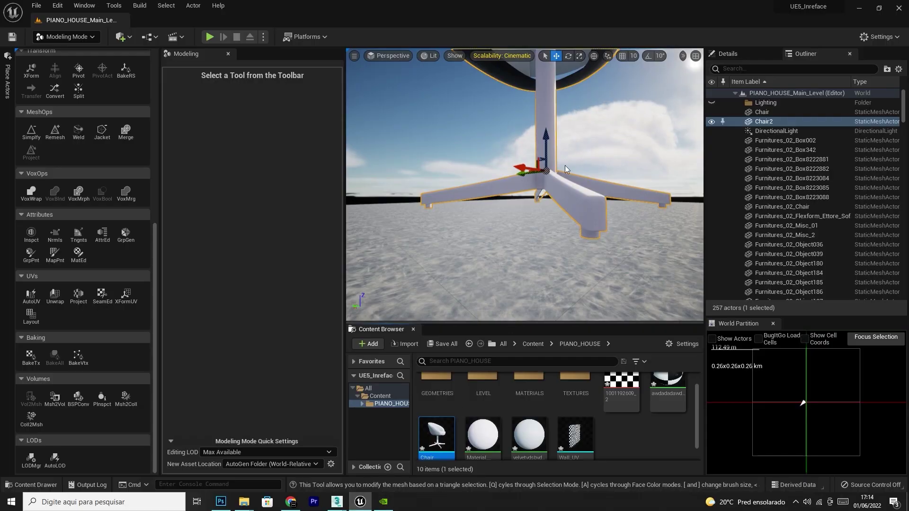
- Delete the placed chair and add three new instances of the Chair mesh side by side on the open ground
scroll(514, 187, down, 5)
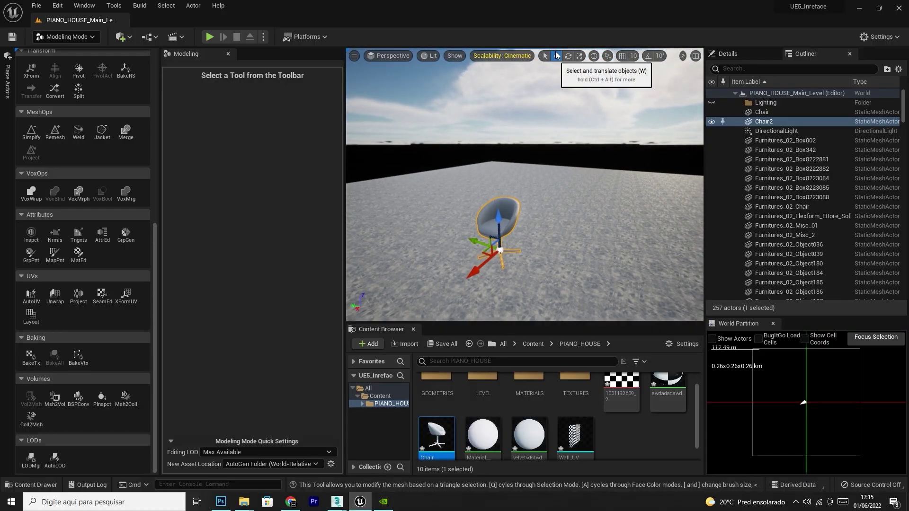
click(506, 291)
click(502, 239)
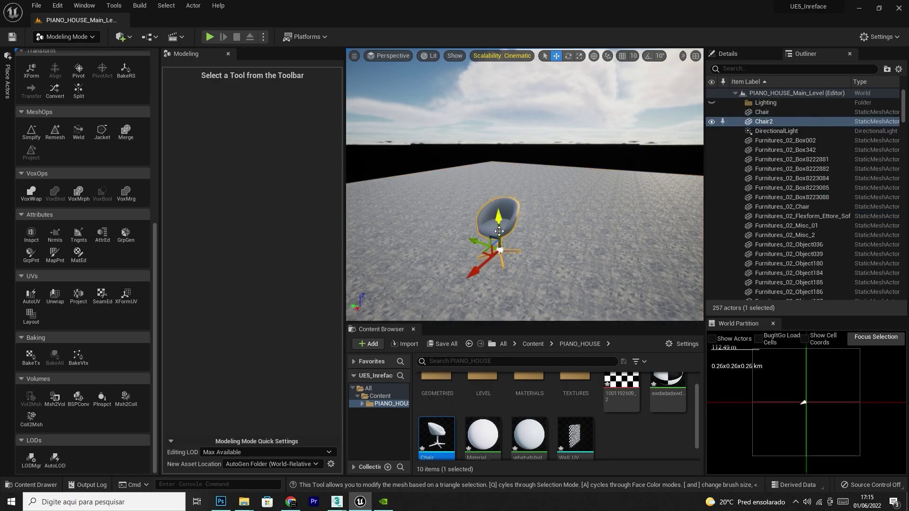
key(Delete)
drag(428, 444, 558, 273)
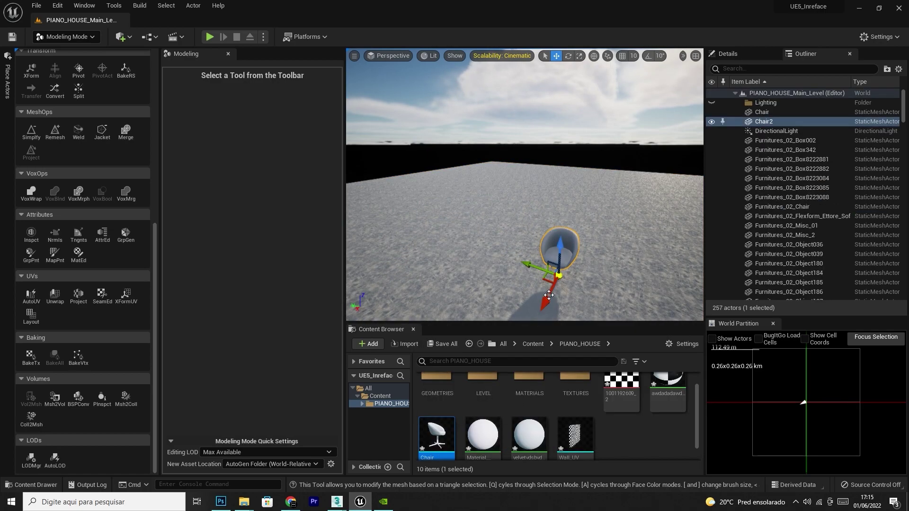
drag(436, 433, 686, 276)
right_drag(455, 269, 484, 258)
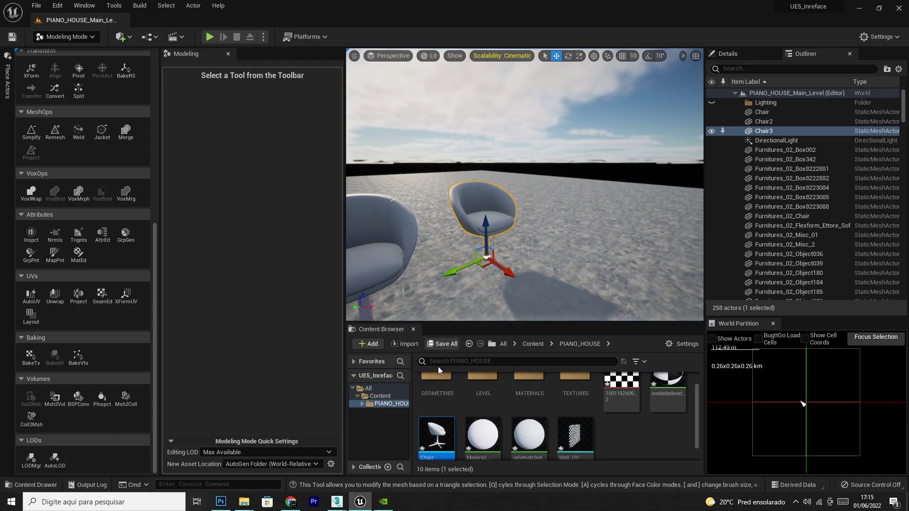
mouse_move(439, 448)
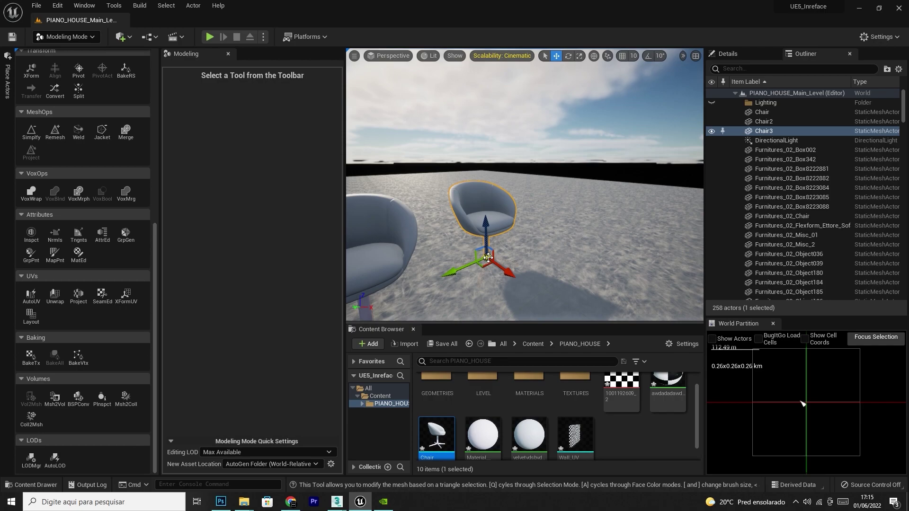
right_drag(507, 269, 426, 269)
drag(437, 435, 514, 211)
- Raise each of the three placed chairs slightly so its legs sit above the ground surface
click(513, 211)
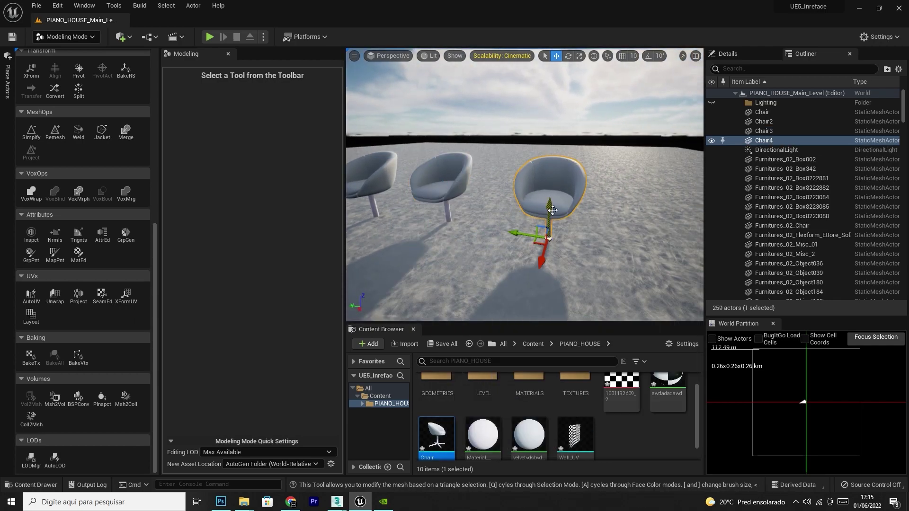
click(455, 182)
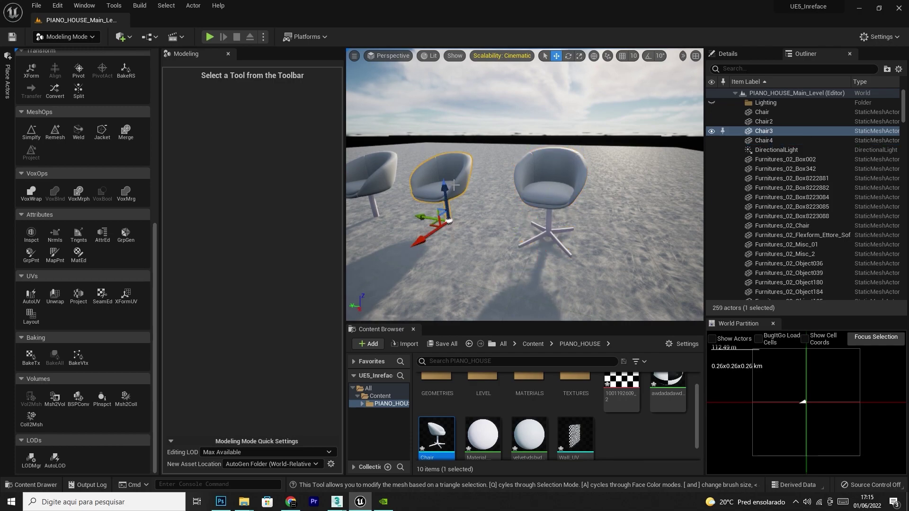
drag(444, 192, 444, 184)
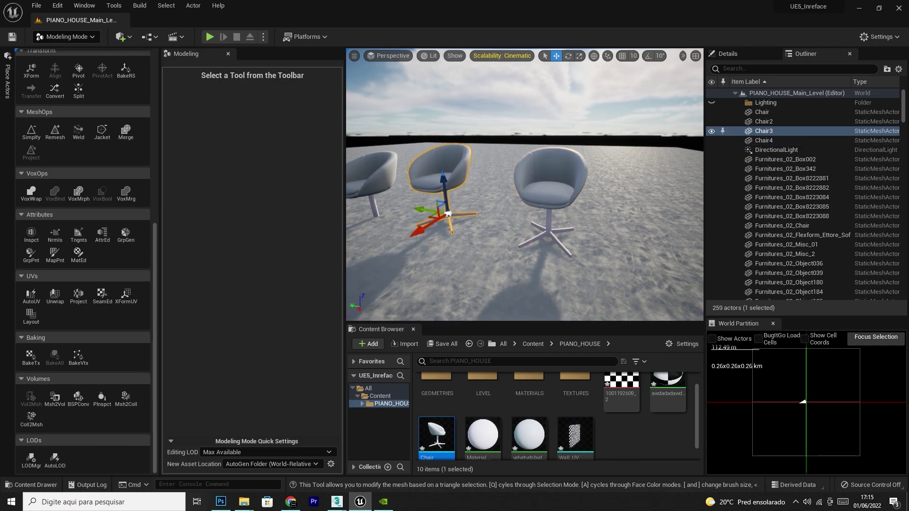
click(376, 189)
drag(372, 196, 369, 188)
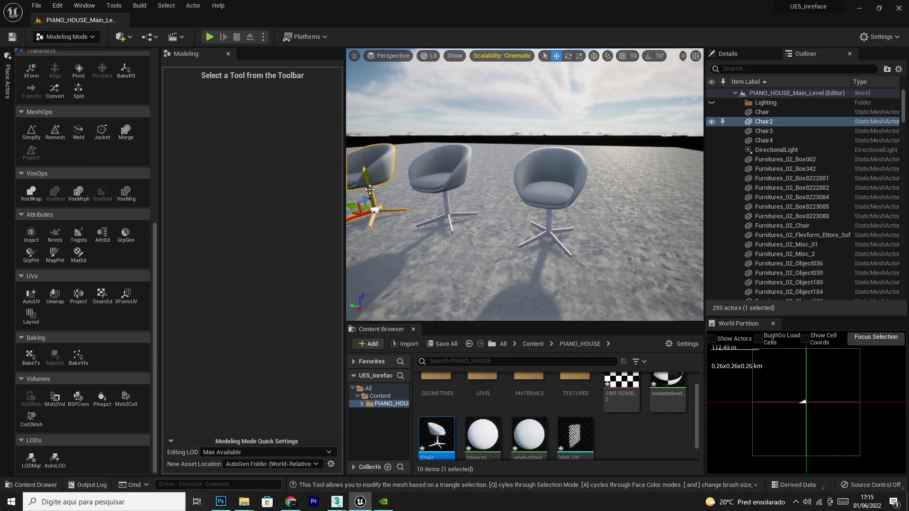
- Delete the three placed chairs from the level and the Chair mesh with its two imported materials from PIANO_HOUSE
right_drag(472, 273, 432, 263)
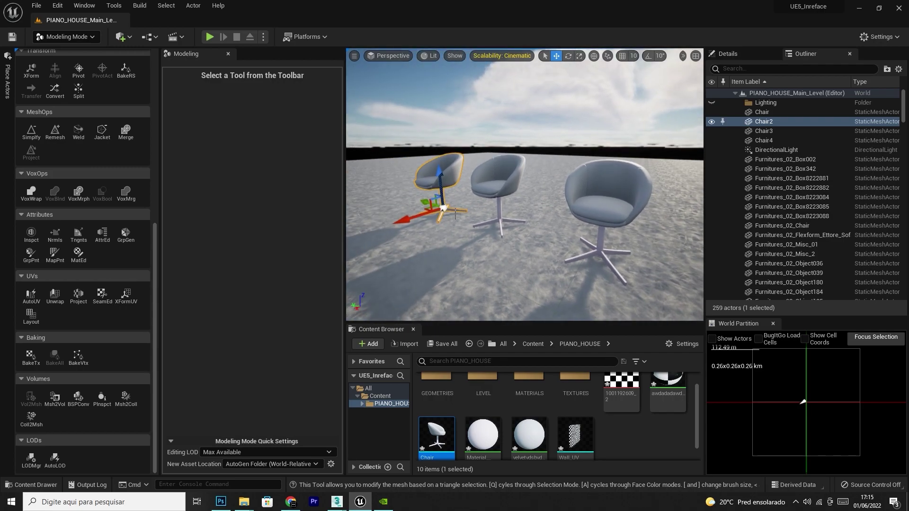
key(Delete)
click(495, 189)
key(Delete)
click(599, 204)
key(Delete)
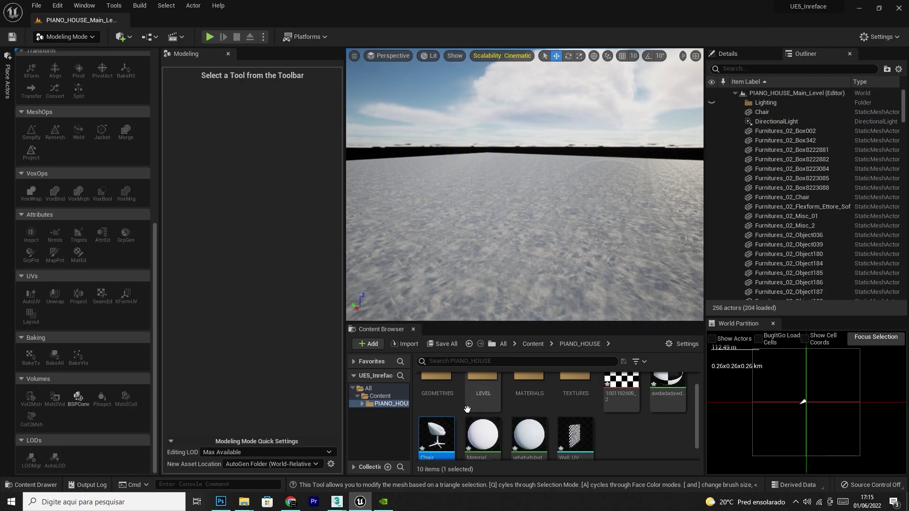
shift+click(537, 454)
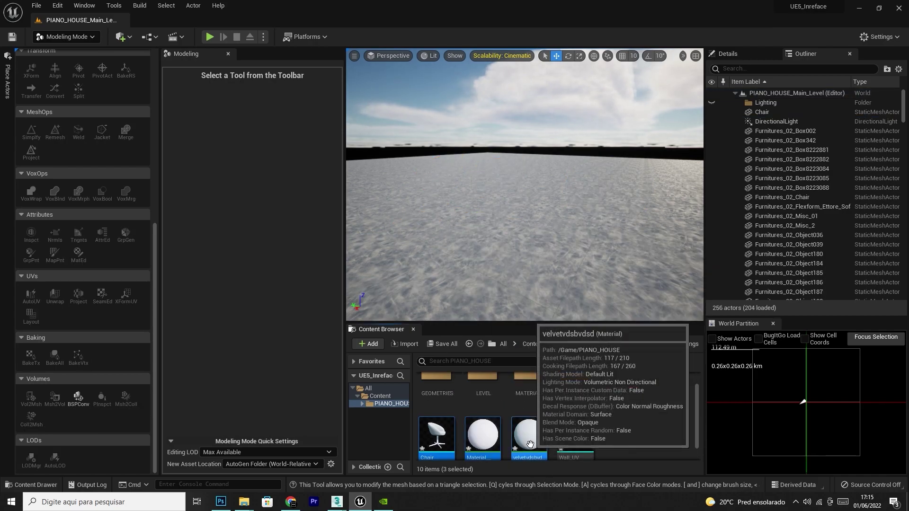
key(Delete)
- Start importing the Chair FBX into PIANO_HOUSE and enable Transform Vertex to Absolute in the import options
click(405, 403)
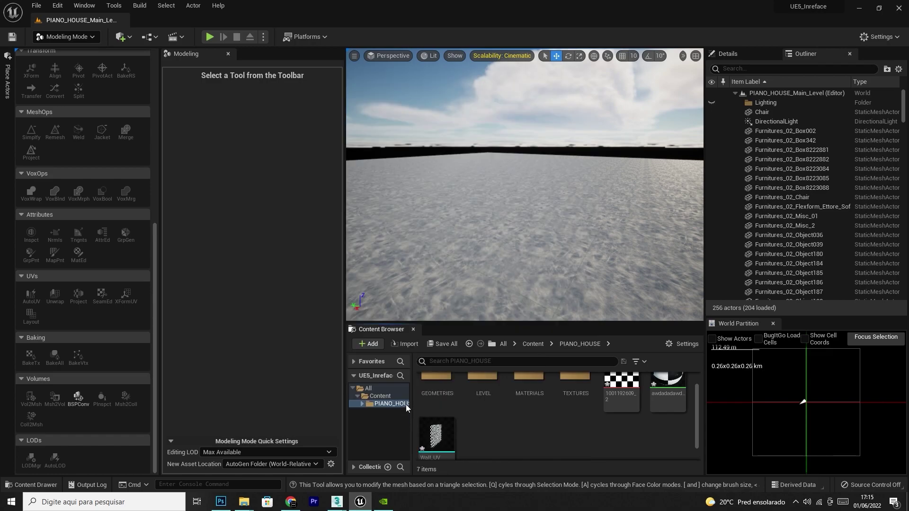
right_click(511, 424)
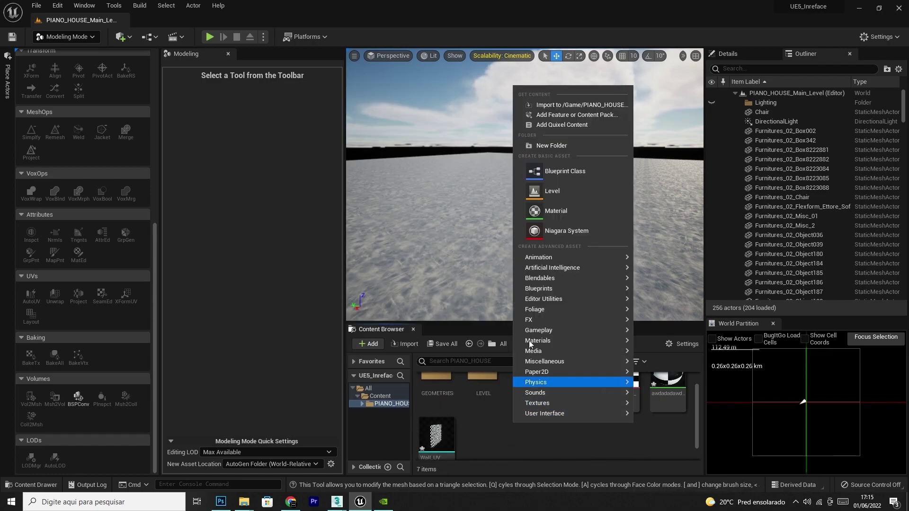
click(560, 102)
double_click(149, 82)
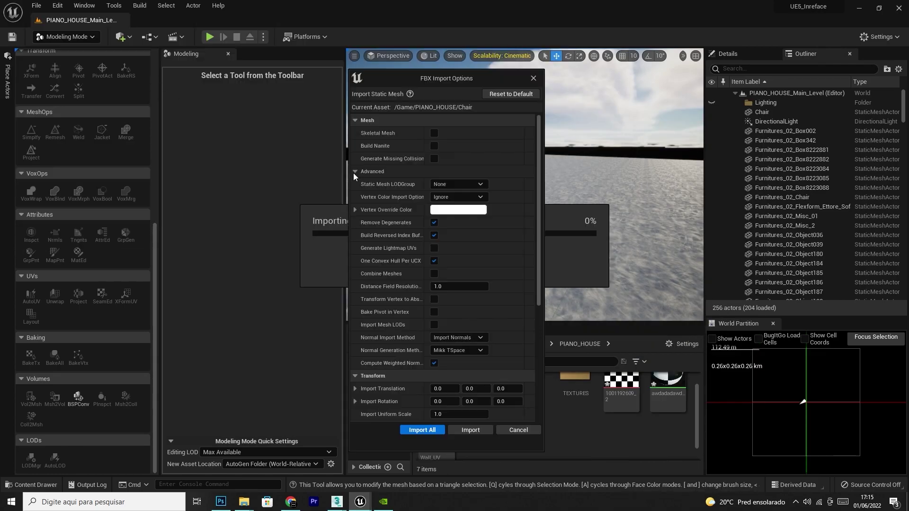
click(434, 300)
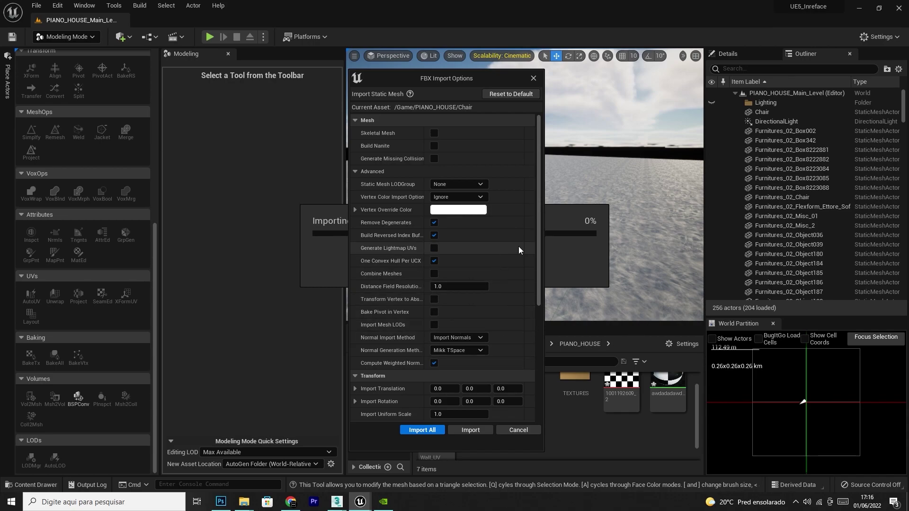
click(434, 299)
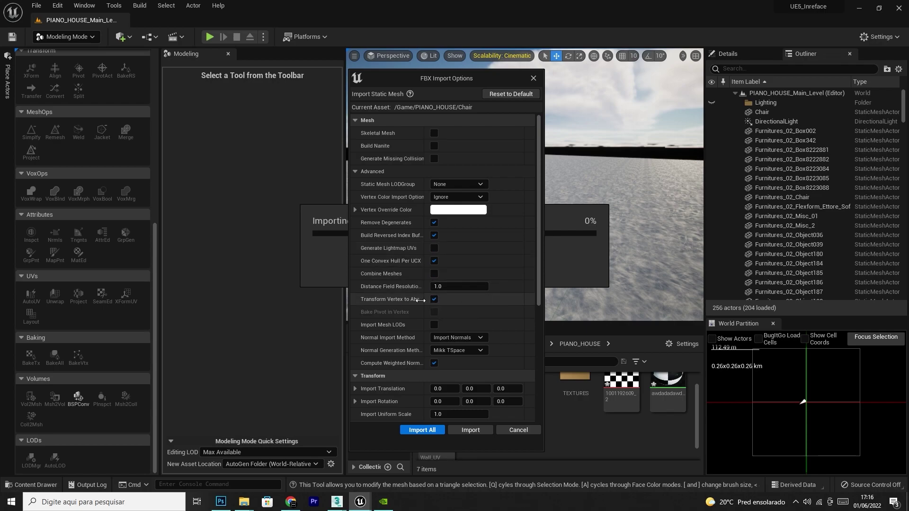
- Switch to 3ds Max and move the chair farther from the origin, to about X 315 cm and Y -222 cm
click(337, 502)
scroll(297, 261, down, 5)
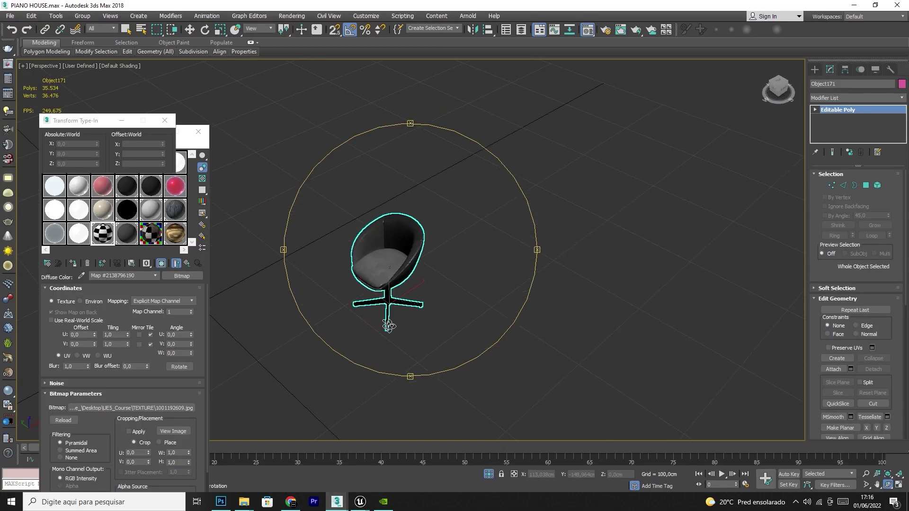
click(190, 30)
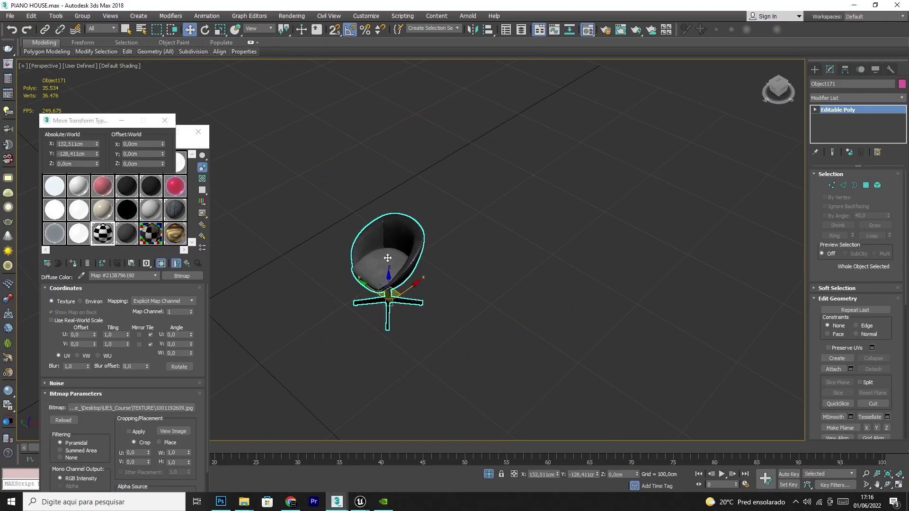
drag(393, 293, 585, 252)
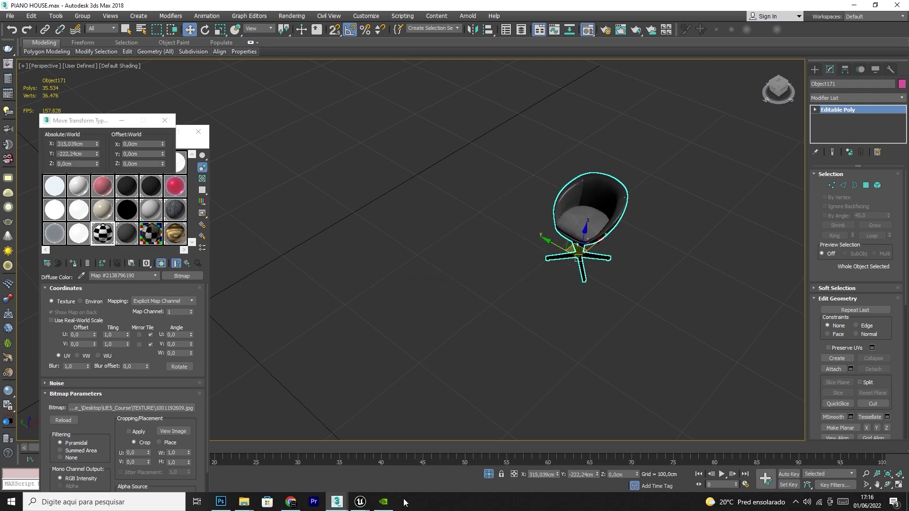
- Return to Unreal Engine, cancel the pending Chair FBX import and close the message log
mouse_move(360, 502)
click(411, 456)
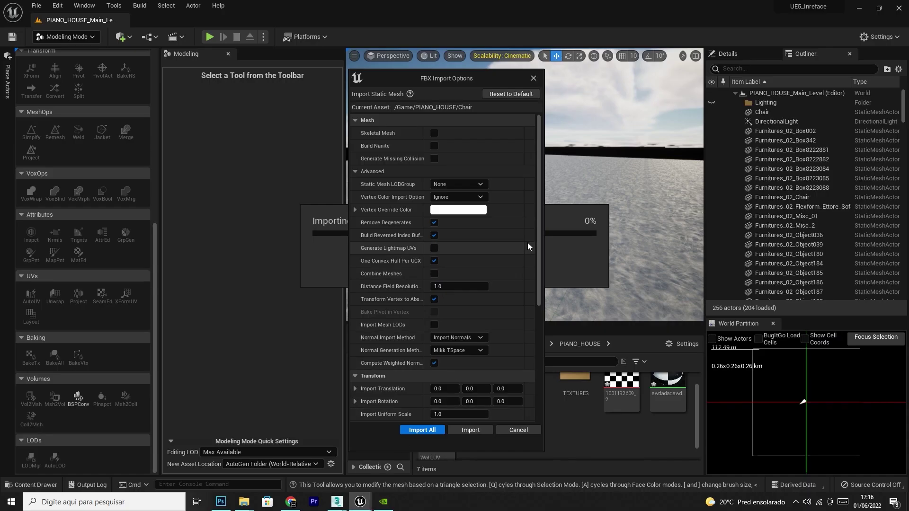
click(515, 429)
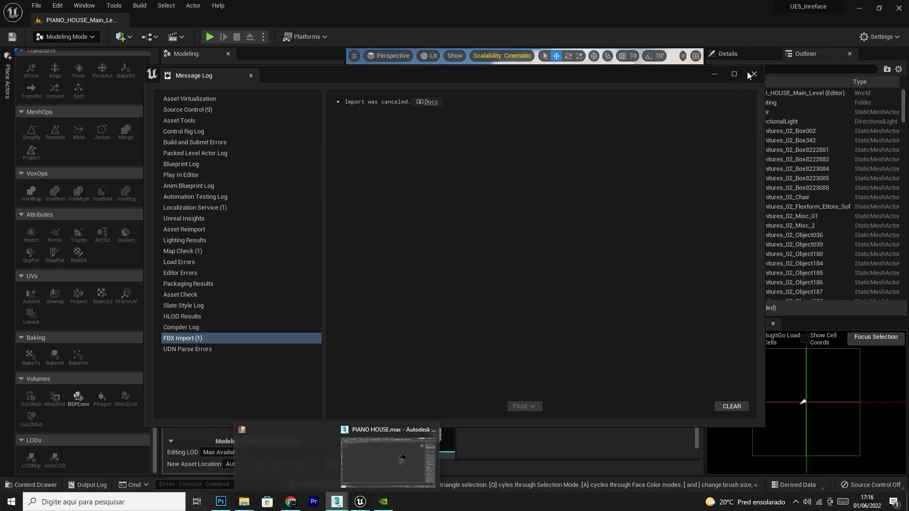
click(753, 75)
- In 3ds Max, export the selected chair as FBX to the PIVOT TEST folder, replacing the existing Chair file
mouse_move(344, 503)
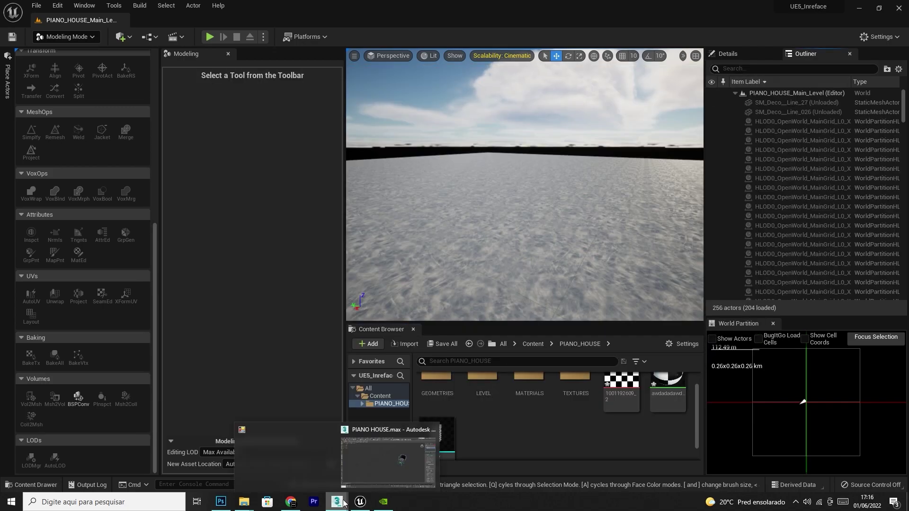
click(389, 483)
click(5, 16)
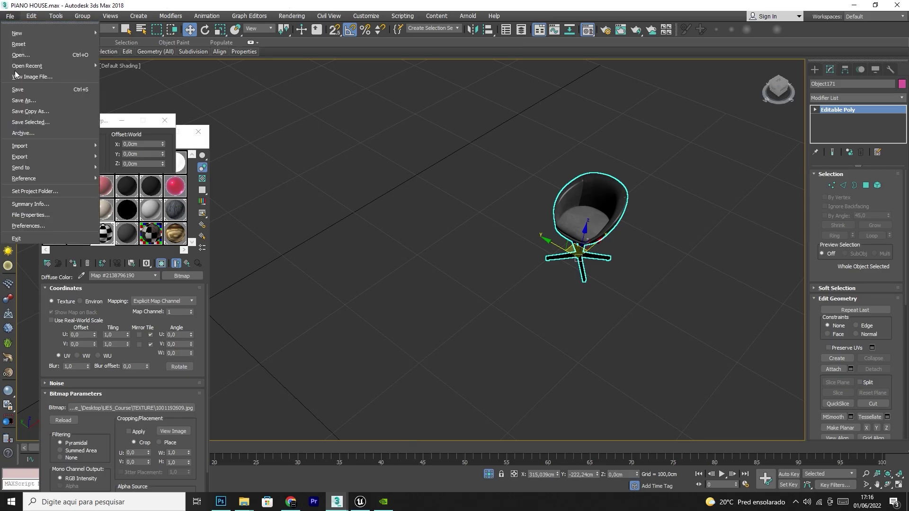
mouse_move(61, 150)
click(152, 173)
click(95, 85)
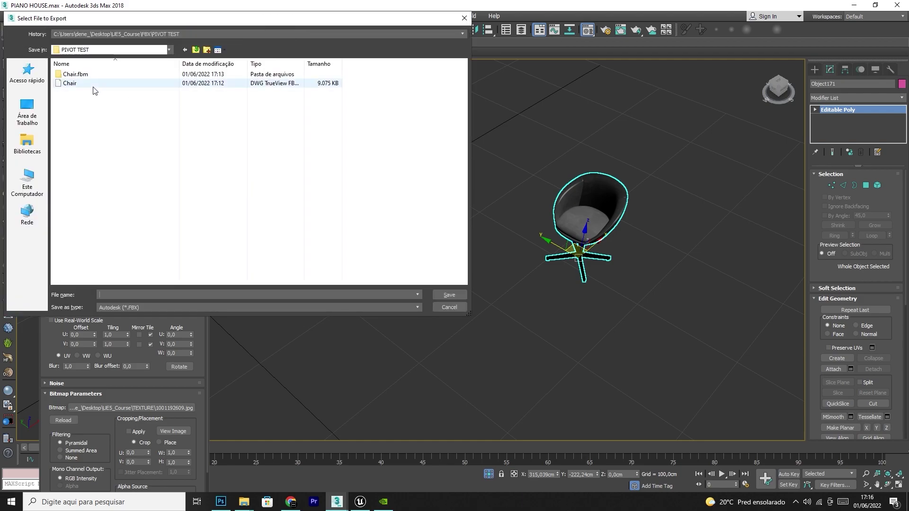
click(440, 296)
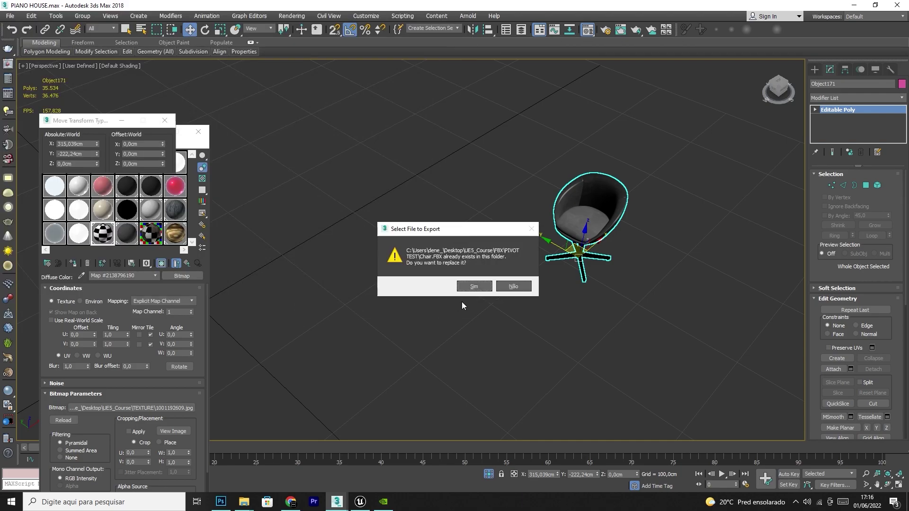
click(473, 287)
click(522, 375)
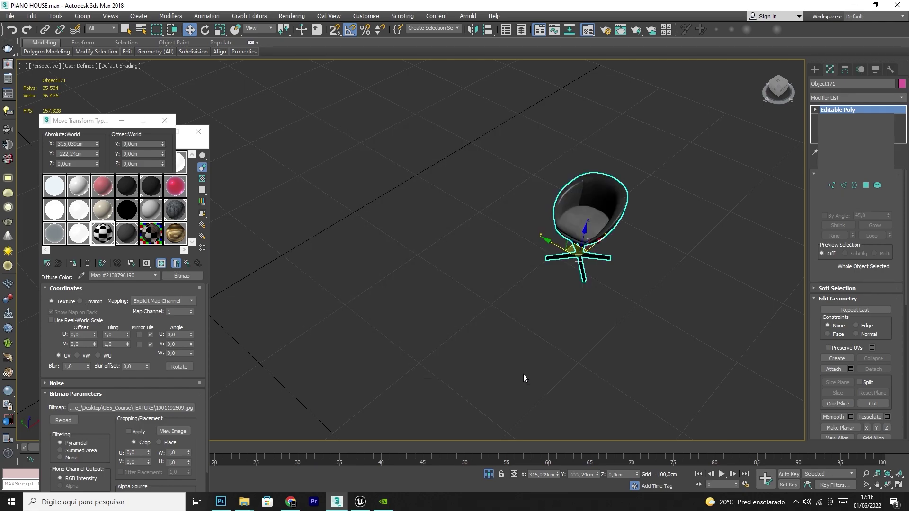
click(605, 398)
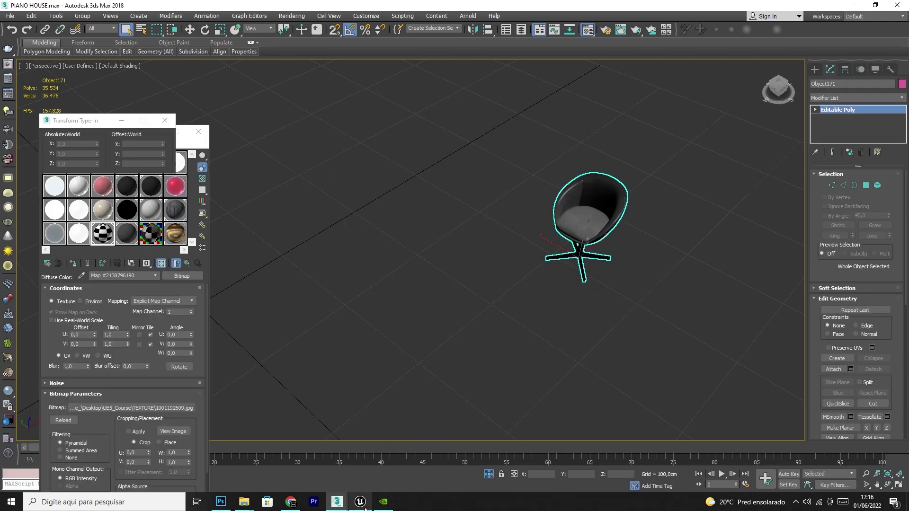
- Switch to Unreal Engine and import the re-exported Chair FBX into PIANO_HOUSE with Transform Vertex to Absolute enabled
click(360, 502)
right_click(512, 445)
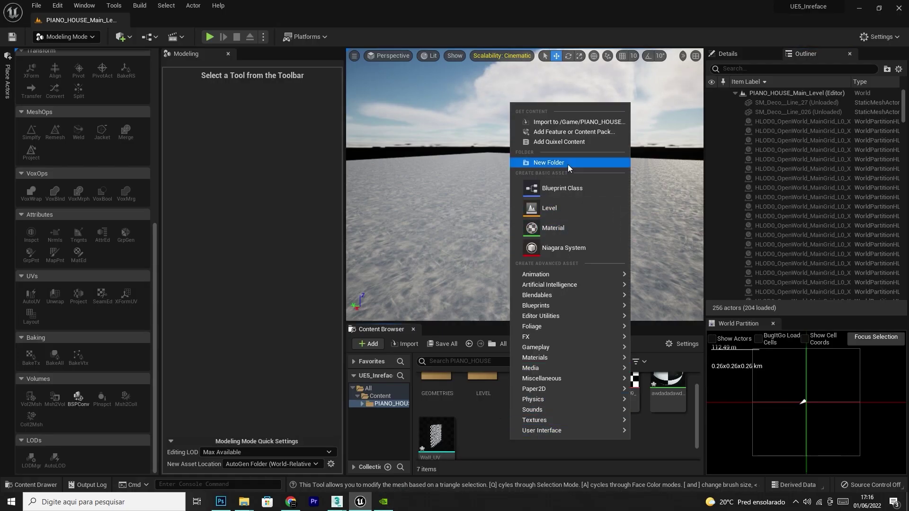
click(555, 126)
double_click(146, 79)
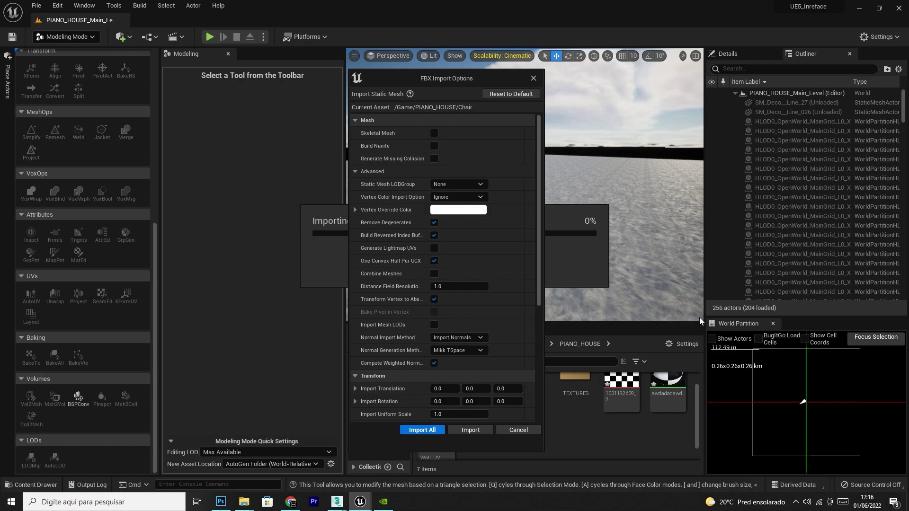
click(418, 431)
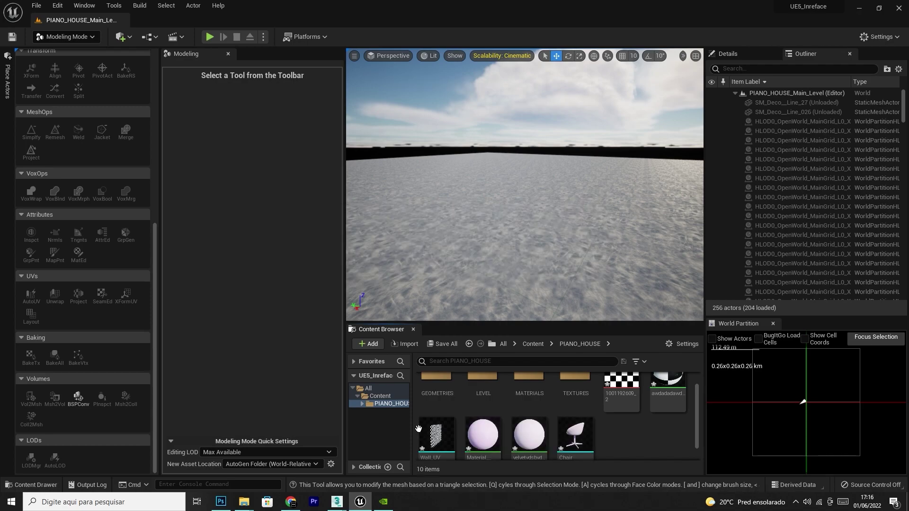
- Place the imported Chair mesh on the ground in the level, in front of the house
drag(575, 434, 566, 168)
right_drag(604, 190, 677, 194)
key(a)
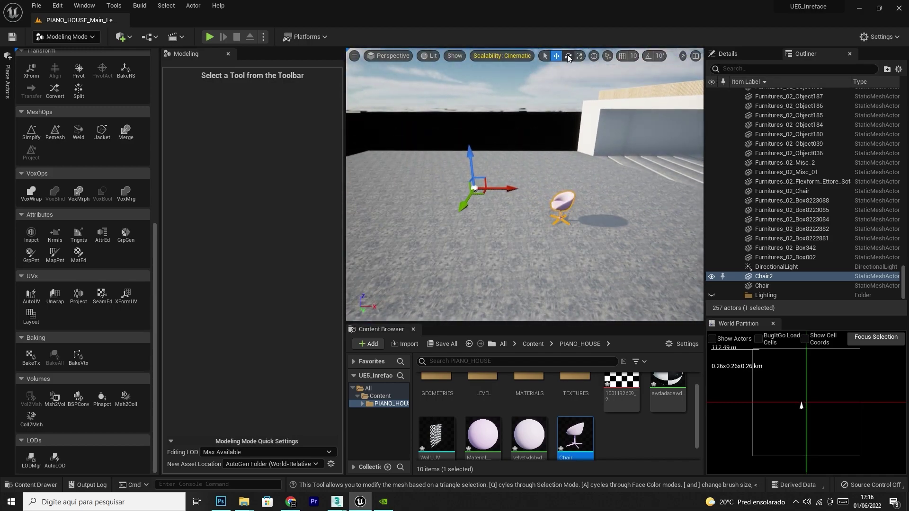
- Rotate the placed chair about its offset pivot, undo the rotation and return to the move gizmo with the chair selected
click(569, 56)
drag(457, 179, 466, 232)
key(ctrl+z)
click(556, 55)
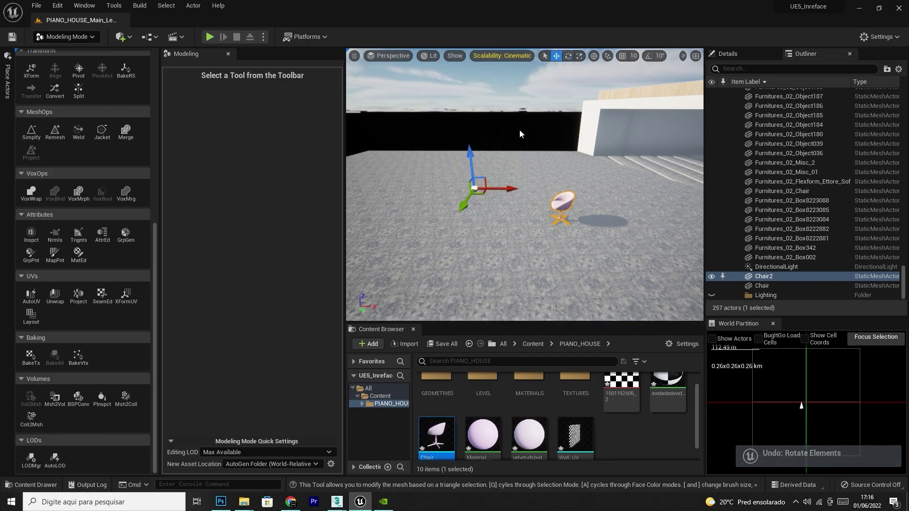
key(Escape)
click(559, 204)
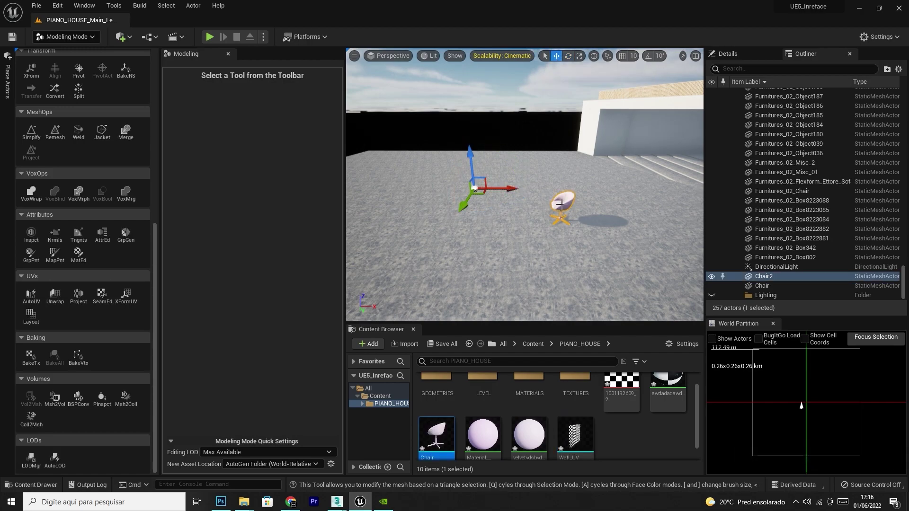
- Toggle to Select mode and back to Modeling mode, start Edit Pivot on the placed chair and shift its pivot freehand
click(63, 37)
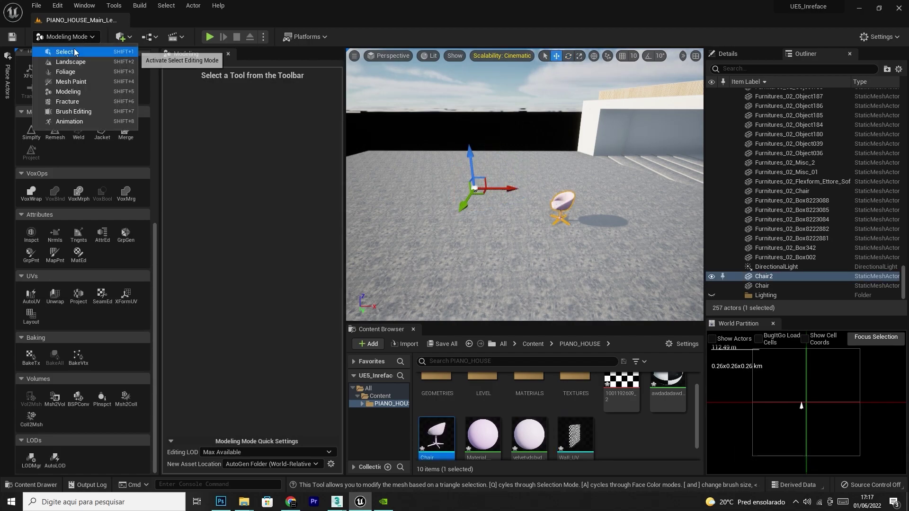
click(57, 51)
click(81, 38)
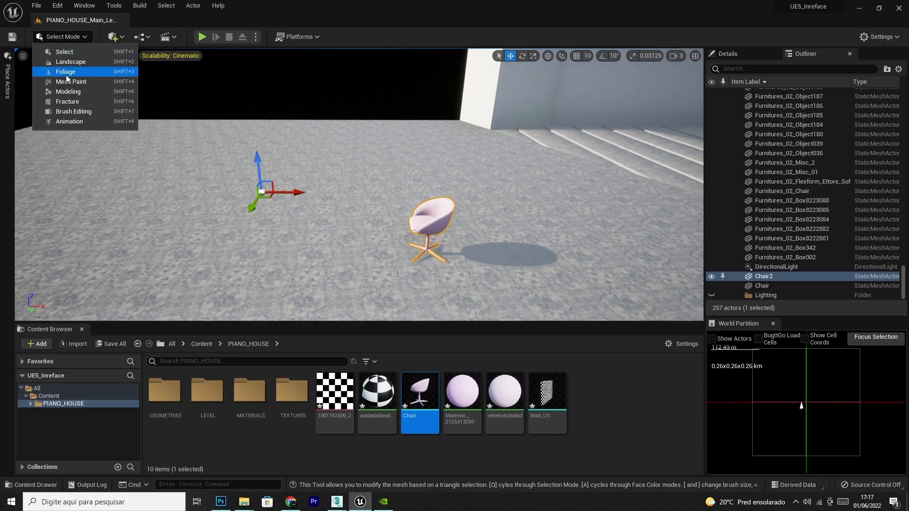
click(69, 90)
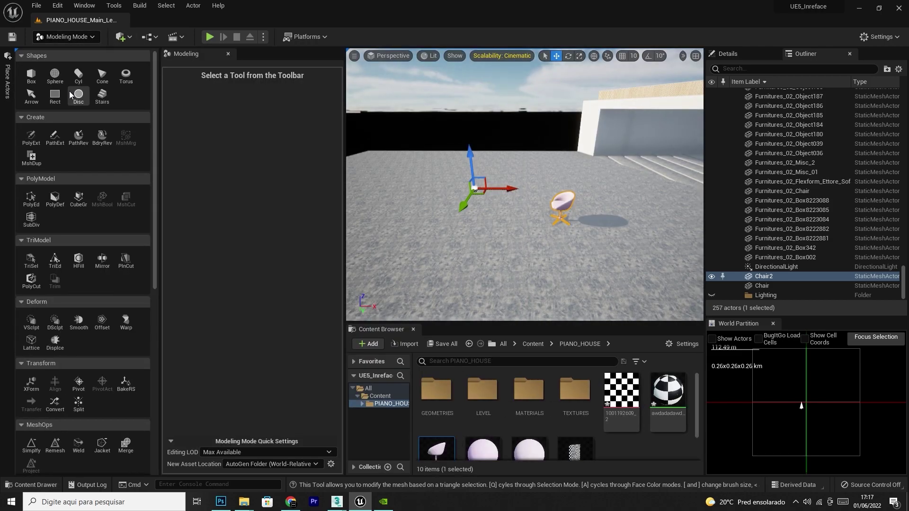
scroll(71, 189, down, 4)
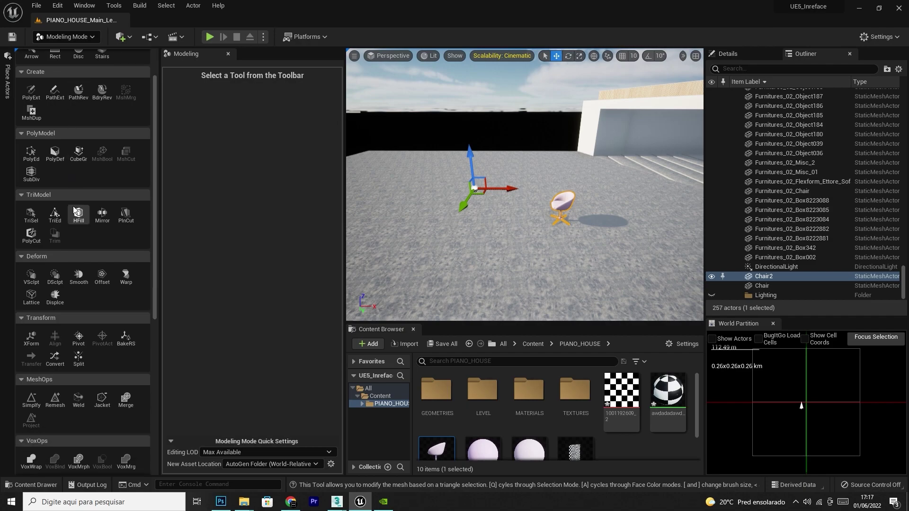
scroll(73, 205, up, 4)
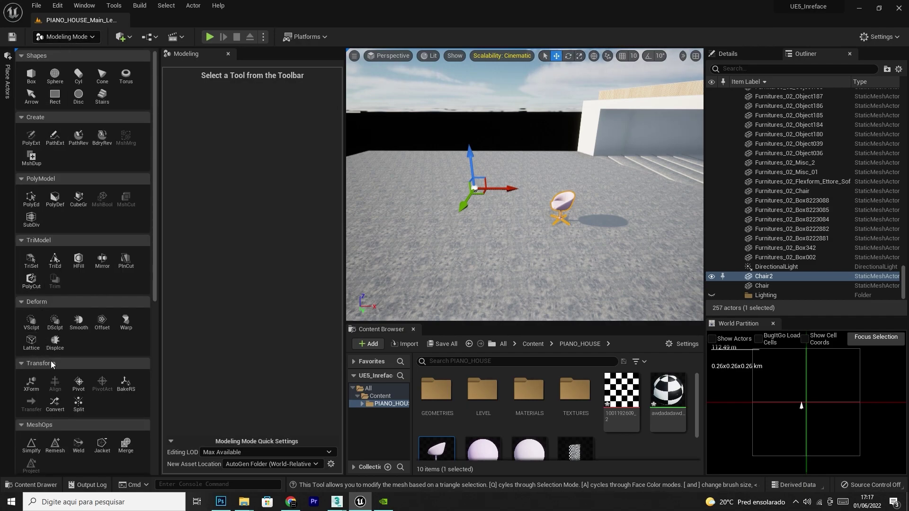
click(79, 385)
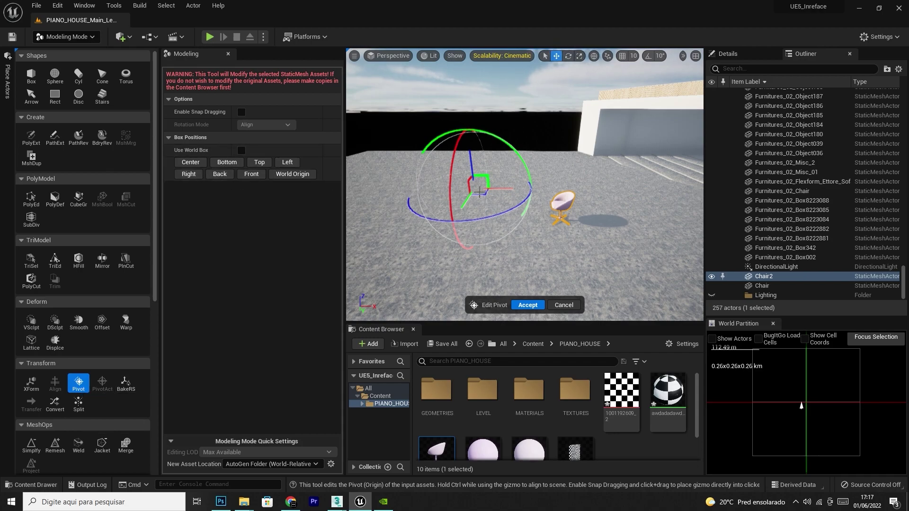
mouse_move(483, 195)
mouse_down()
mouse_move(578, 252)
mouse_move(440, 216)
mouse_move(540, 164)
mouse_move(611, 203)
mouse_move(556, 234)
mouse_move(558, 217)
mouse_move(544, 213)
mouse_move(449, 206)
mouse_move(416, 81)
mouse_move(405, 122)
mouse_move(416, 213)
mouse_move(456, 278)
mouse_move(453, 220)
mouse_move(568, 206)
mouse_move(473, 204)
mouse_move(470, 184)
mouse_up()
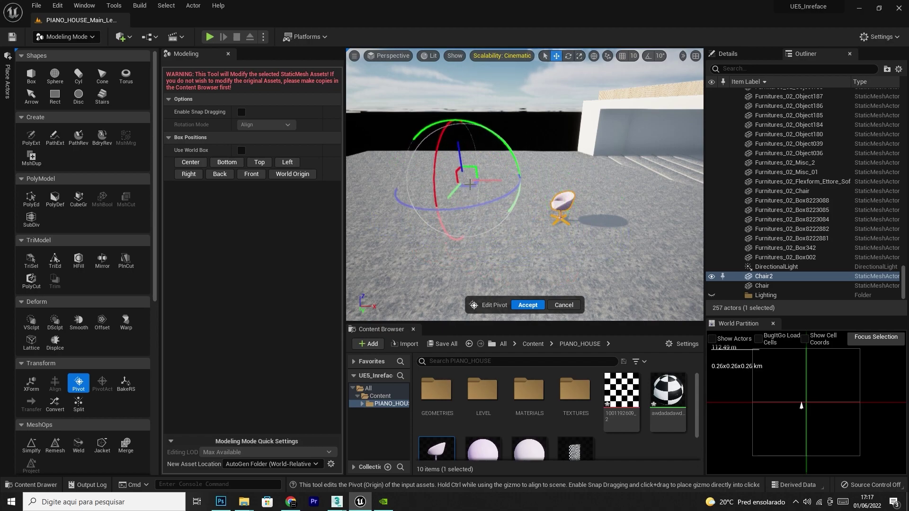
- Try the Edit Pivot box positions Center, Bottom, Top, Left, Right, Back and Front on the chair
click(193, 163)
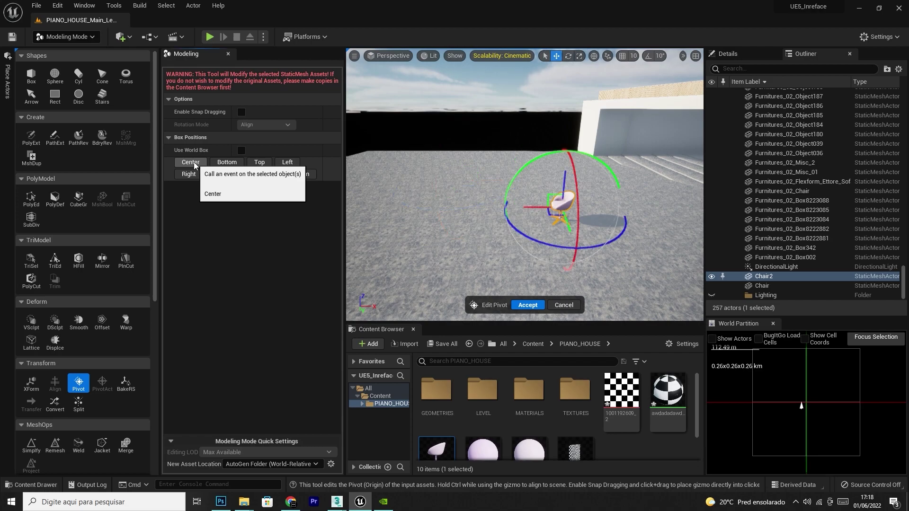
click(233, 162)
right_drag(485, 208, 511, 179)
right_drag(442, 192, 454, 208)
click(262, 165)
click(292, 160)
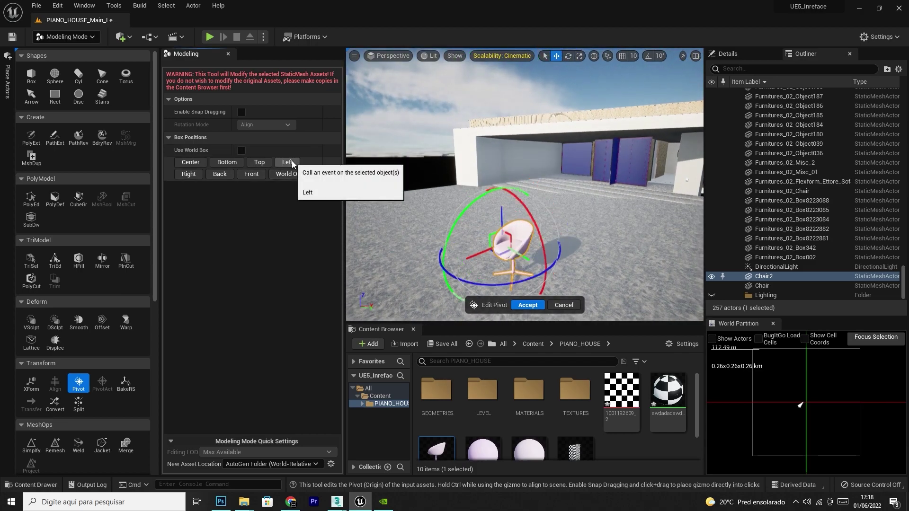
click(193, 174)
click(221, 175)
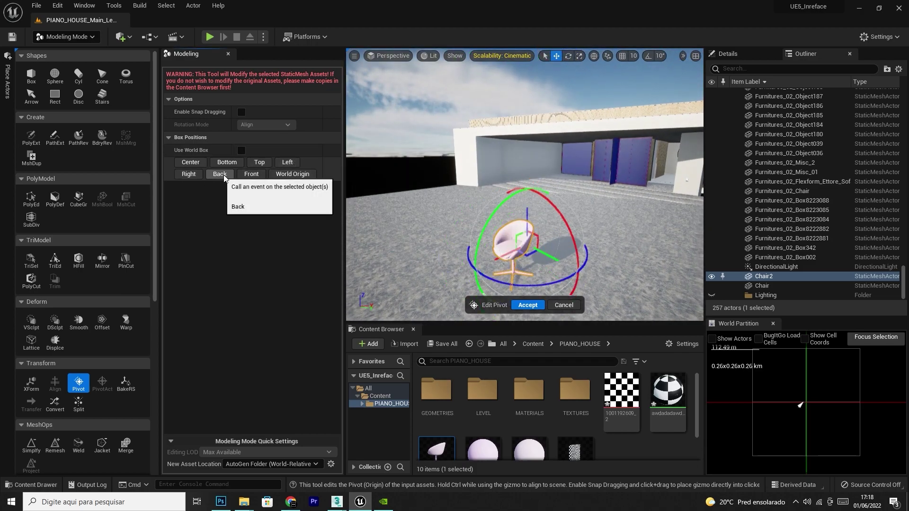
click(255, 175)
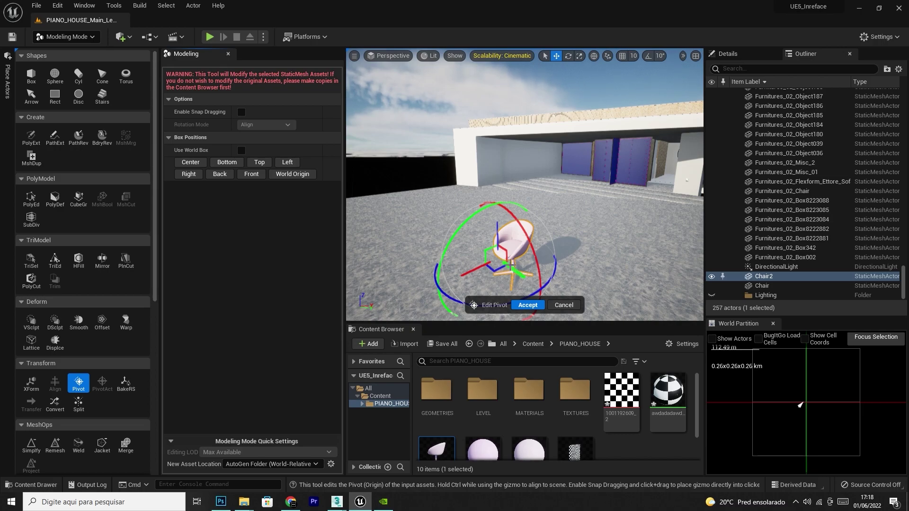
- Set the chair's pivot to the Bottom box position, accept the edit and show the move gizmo there
click(232, 164)
key(q)
right_drag(543, 255, 533, 222)
key(q)
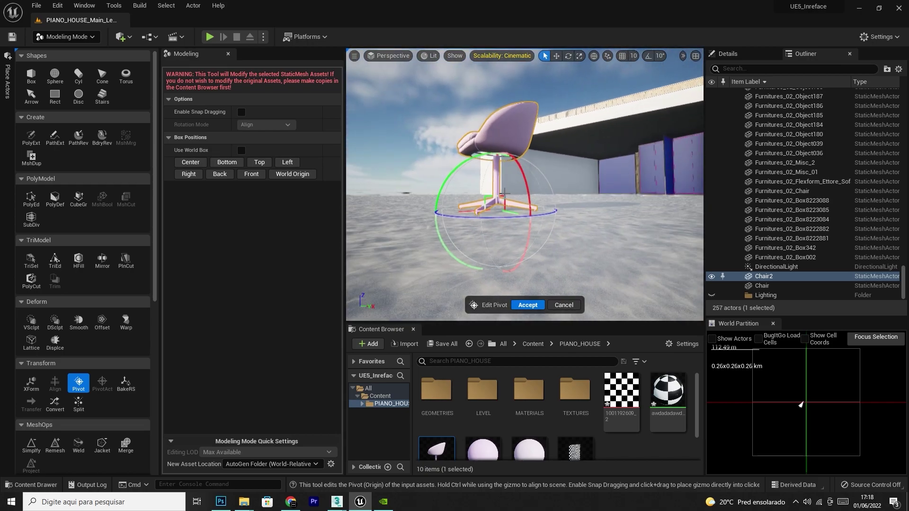
click(531, 305)
click(529, 305)
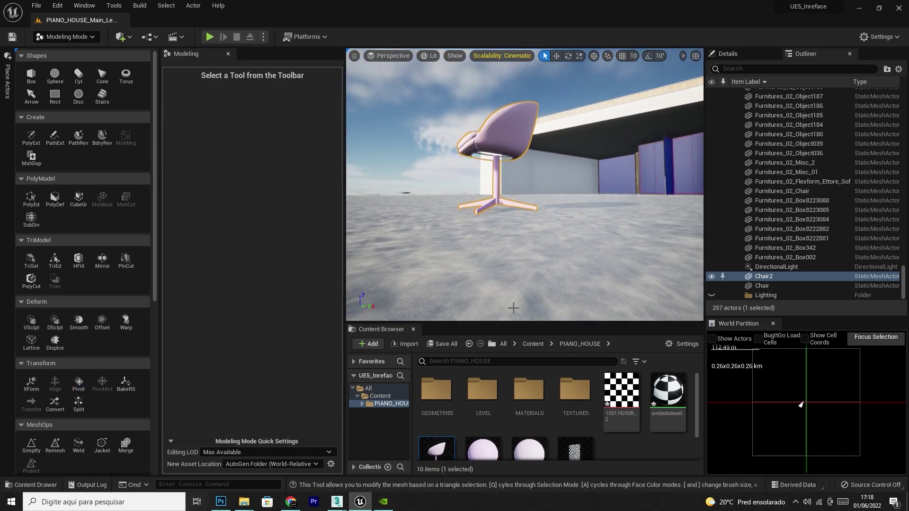
click(556, 56)
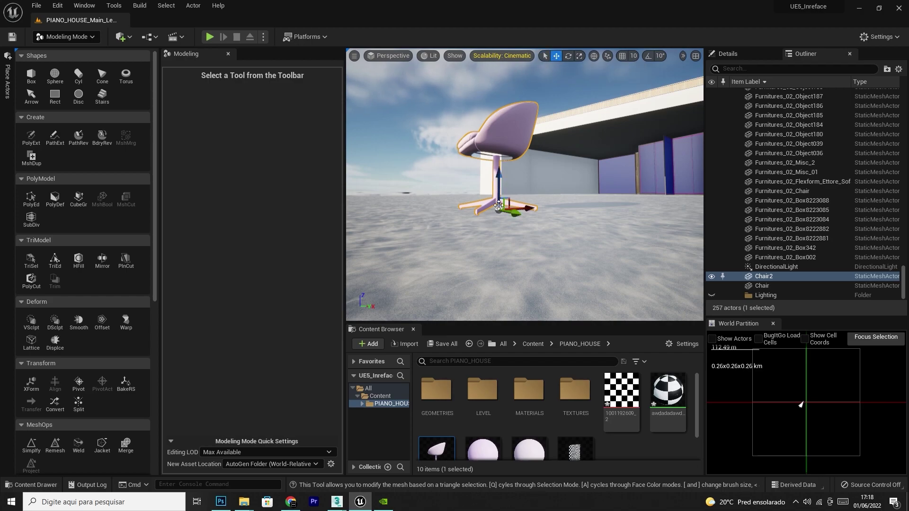
right_drag(463, 274, 516, 298)
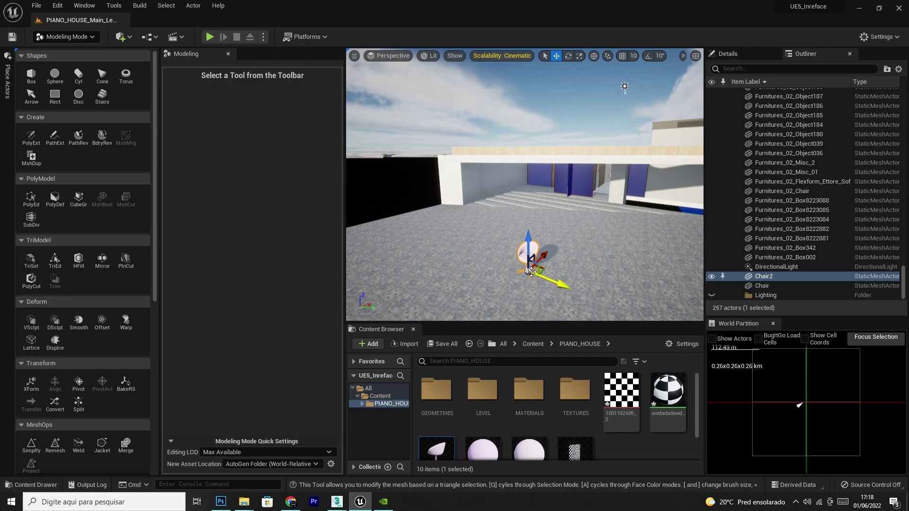
- Place four more copies of the Chair mesh on the ground around the first one and inspect the last copy's base
drag(436, 449, 480, 271)
drag(439, 449, 597, 280)
drag(437, 450, 601, 255)
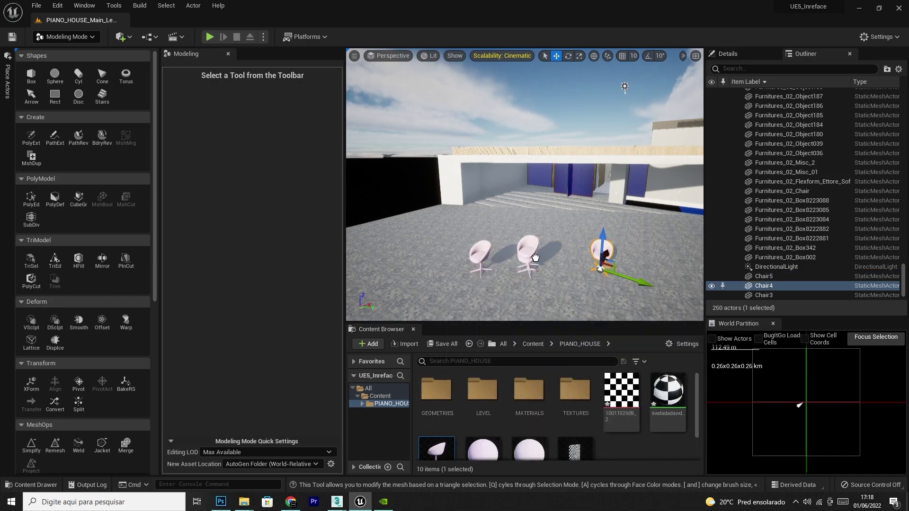
drag(437, 446, 428, 261)
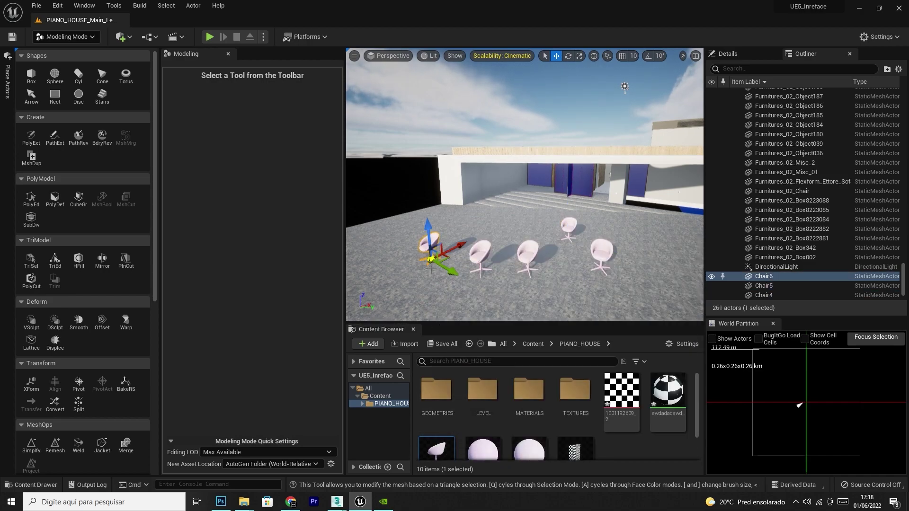
scroll(425, 267, up, 3)
scroll(421, 279, down, 2)
right_drag(421, 280, 452, 320)
key(q)
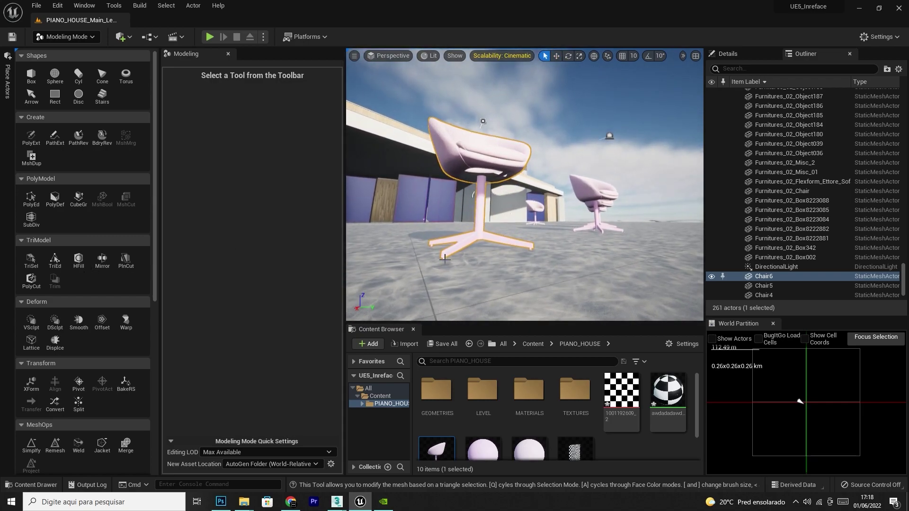
right_drag(496, 252, 534, 235)
key(e)
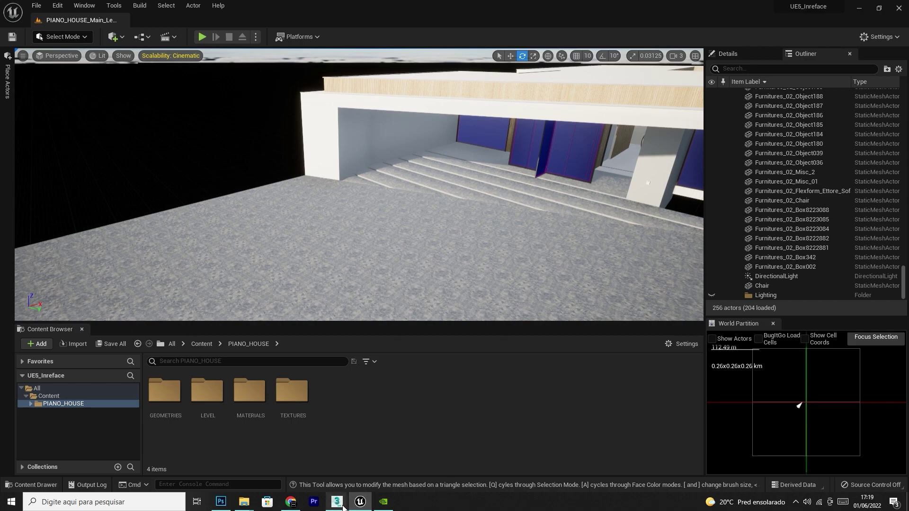
- Switch to 3ds Max and flip the normals of the chair's seat cushion element, leaving element selection afterward
mouse_move(337, 502)
click(395, 468)
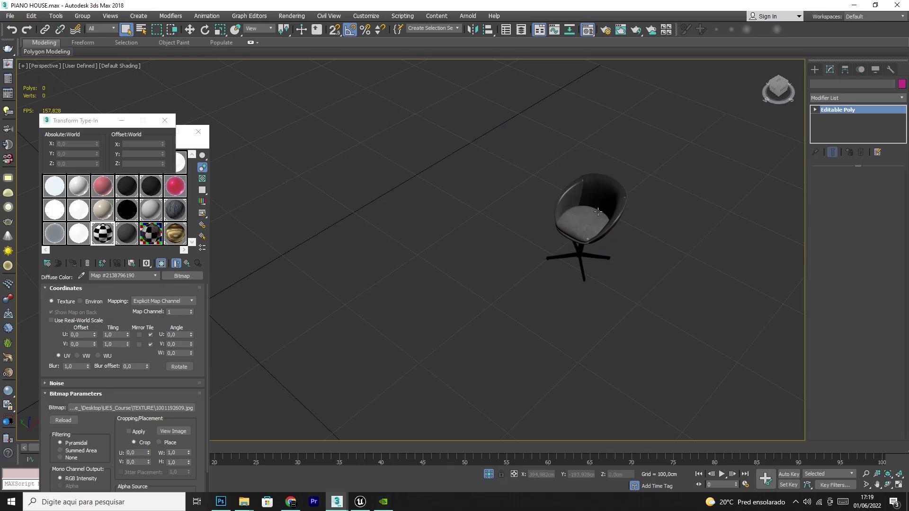
click(877, 185)
click(590, 221)
scroll(588, 232, up, 4)
scroll(589, 232, up, 3)
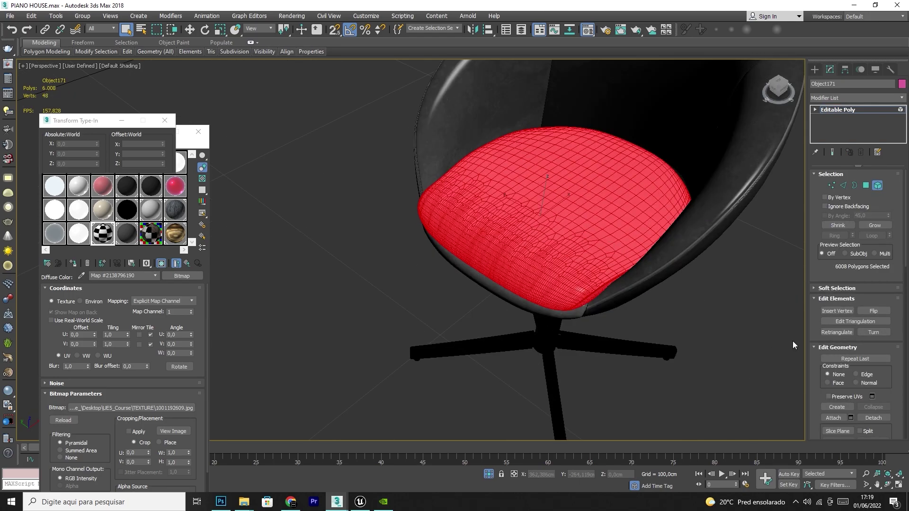
click(879, 312)
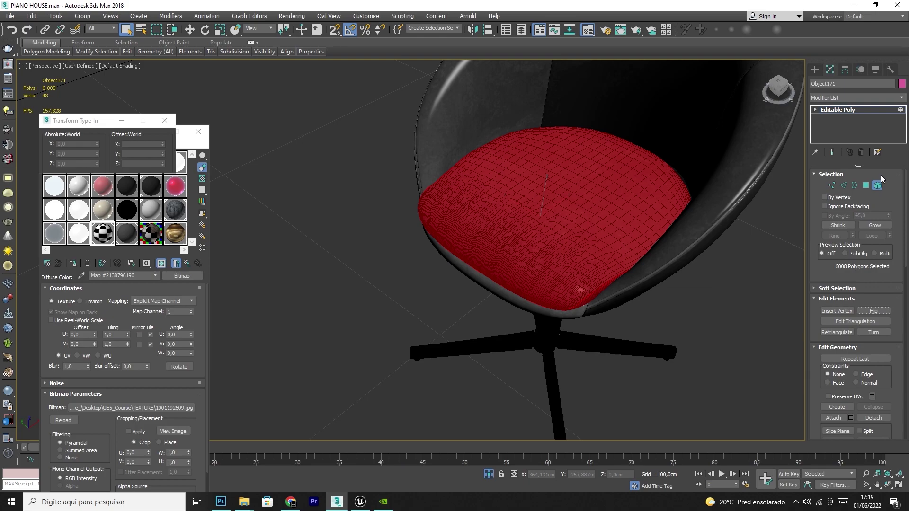
click(661, 291)
click(582, 239)
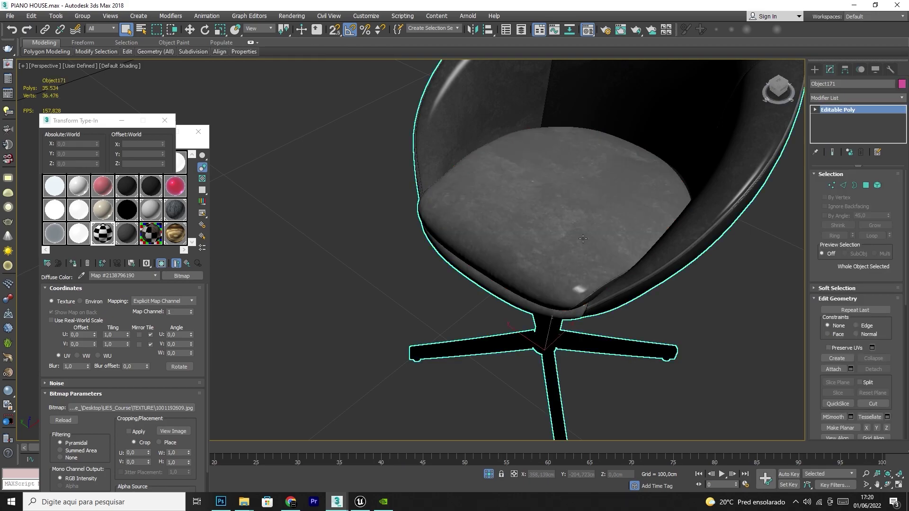
click(413, 270)
- Examine the chair's flipped seat cushion up close in the perspective view
middle_drag(631, 236, 473, 277)
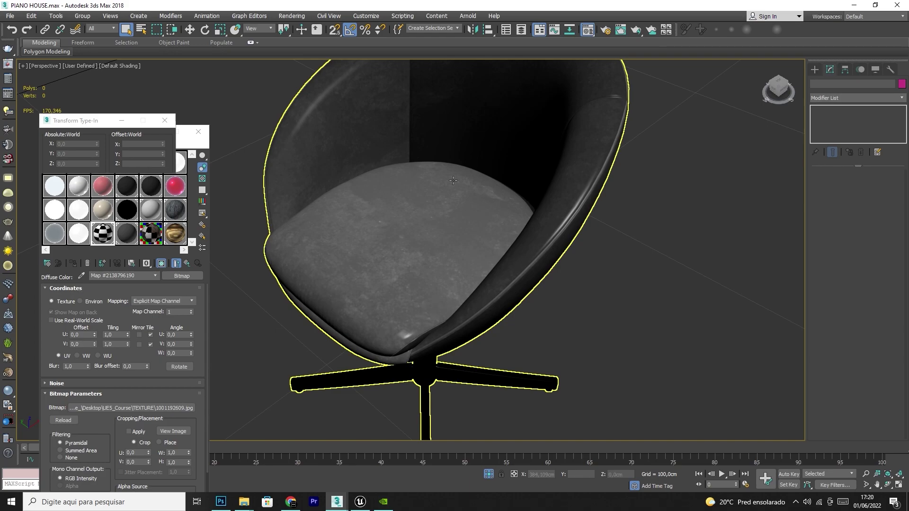
click(644, 429)
click(886, 485)
key(q)
key(q)
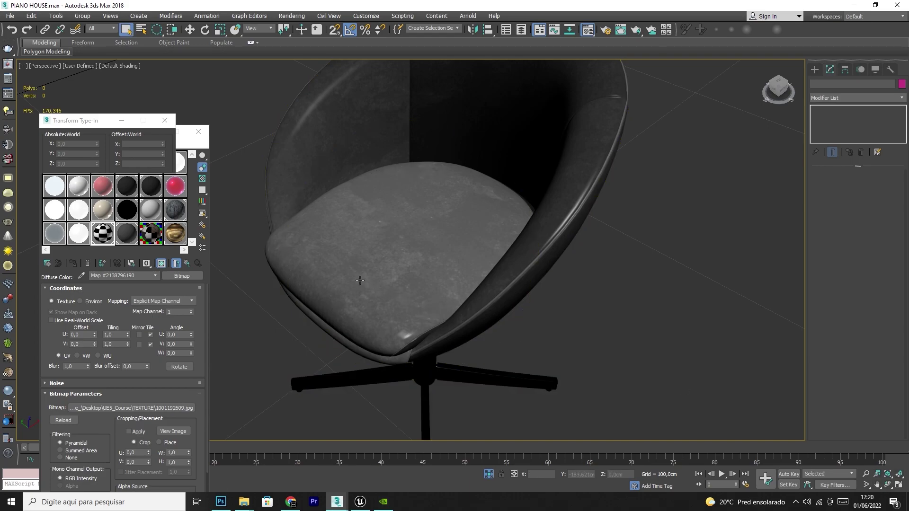
click(866, 474)
mouse_move(412, 322)
mouse_down()
mouse_move(380, 290)
mouse_move(385, 306)
mouse_up()
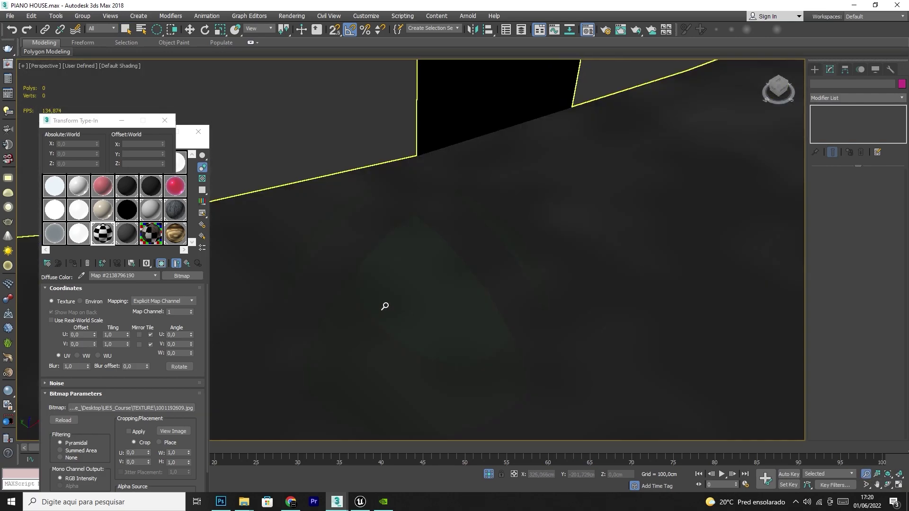
scroll(385, 307, down, 8)
- Export the selected chair as an FBX named Chair_Fliped in the PIVOT TEST folder, with Embed Media enabled
key(ctrl+a)
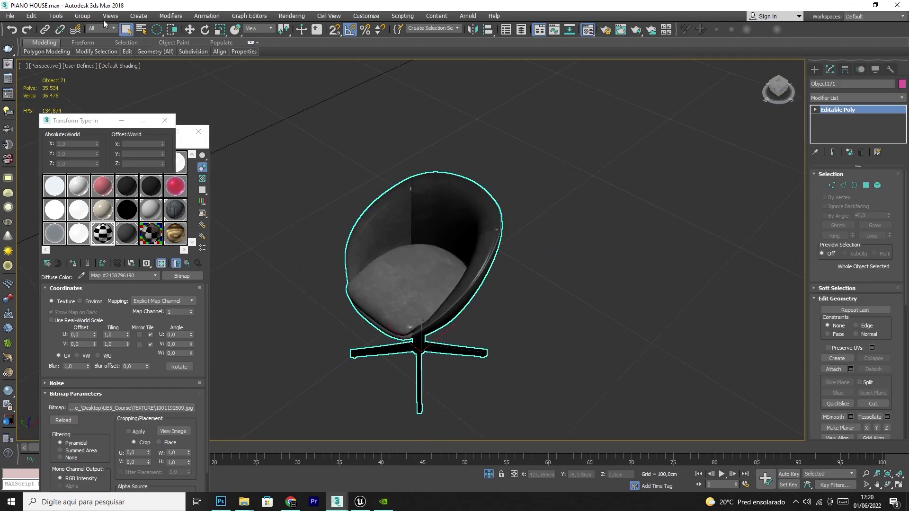
click(10, 16)
mouse_move(24, 161)
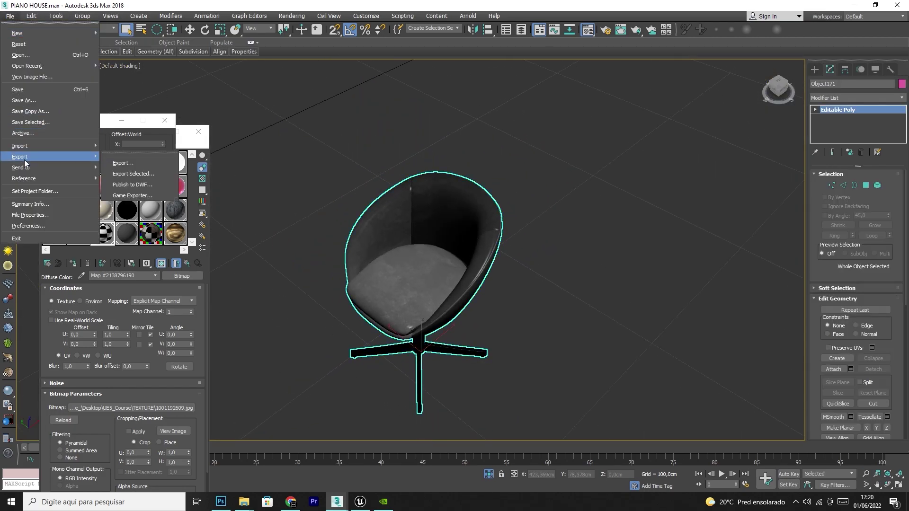
click(121, 171)
click(70, 83)
double_click(126, 293)
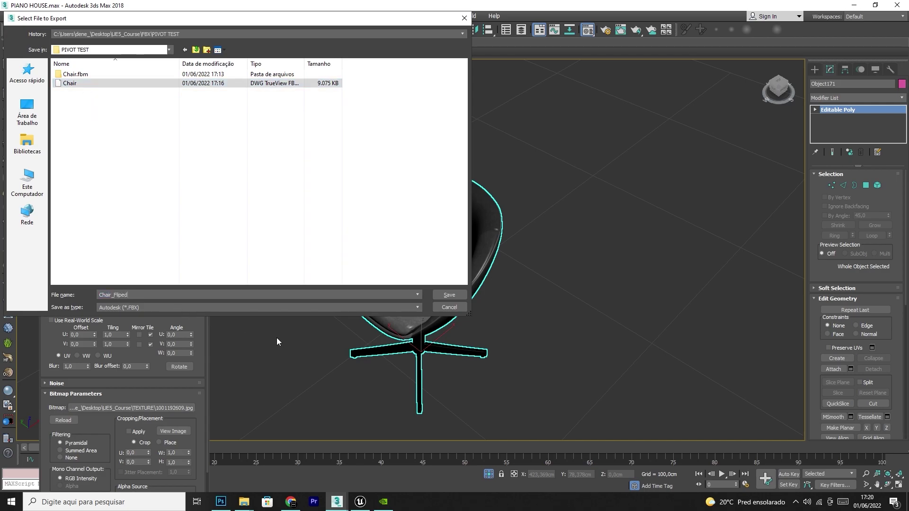
click(441, 295)
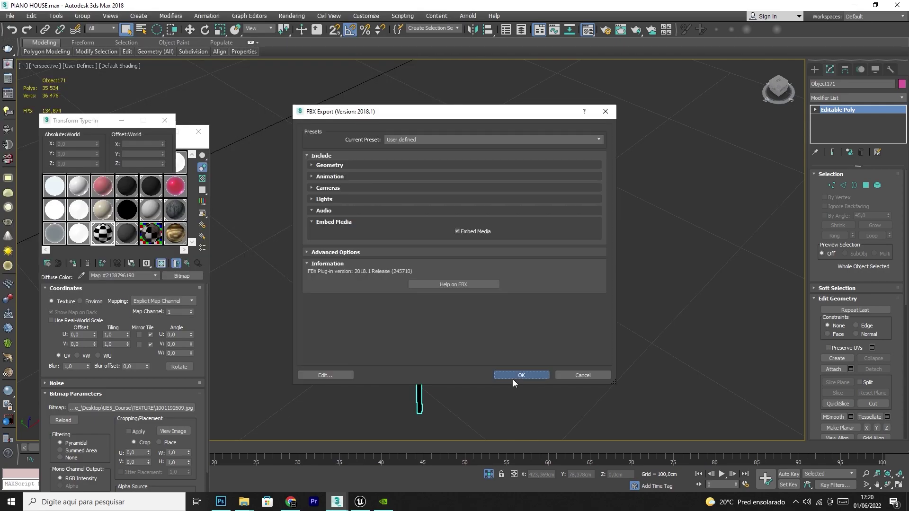
click(514, 377)
click(604, 396)
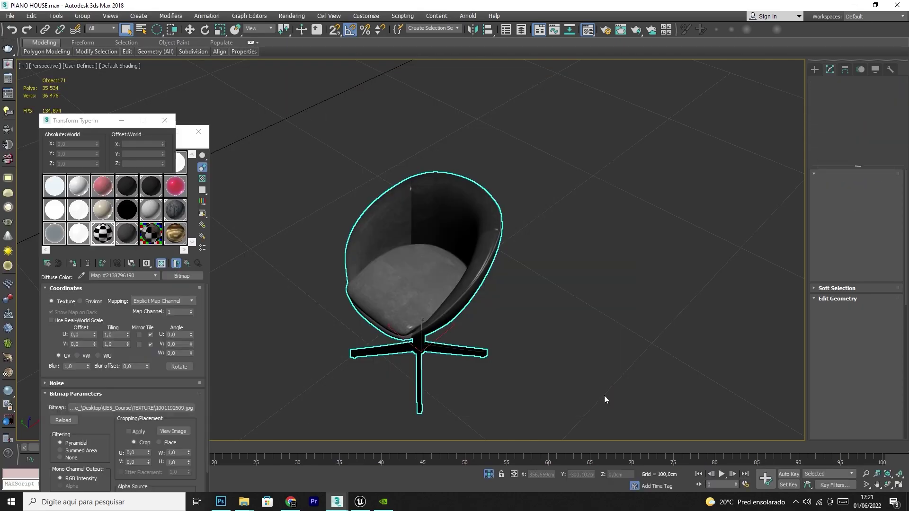
- Switch to Unreal Engine and import the Chair_Fliped FBX into the PIANO_HOUSE folder with the existing import options
click(360, 501)
right_click(364, 390)
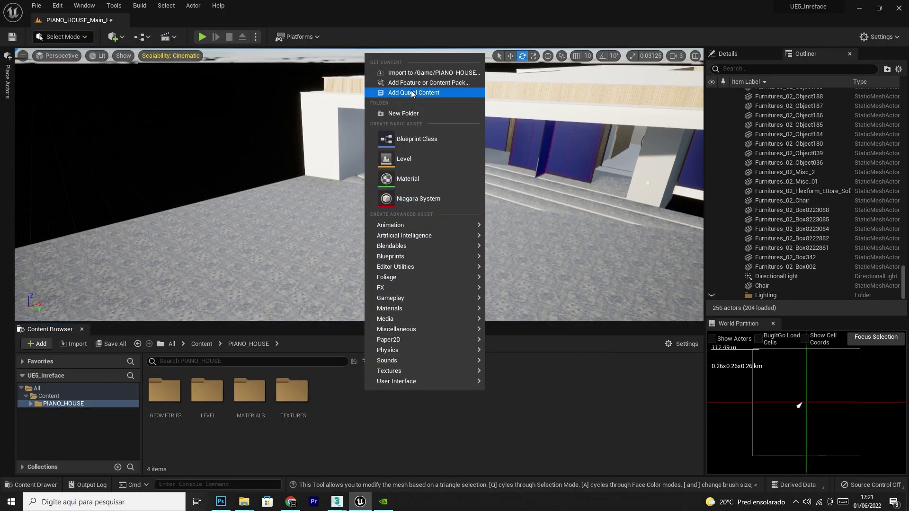
click(417, 73)
click(198, 89)
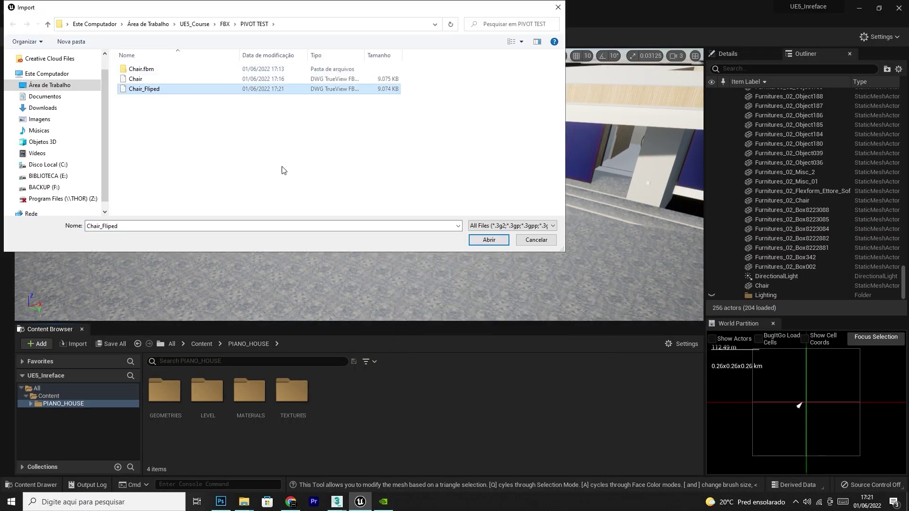
click(496, 243)
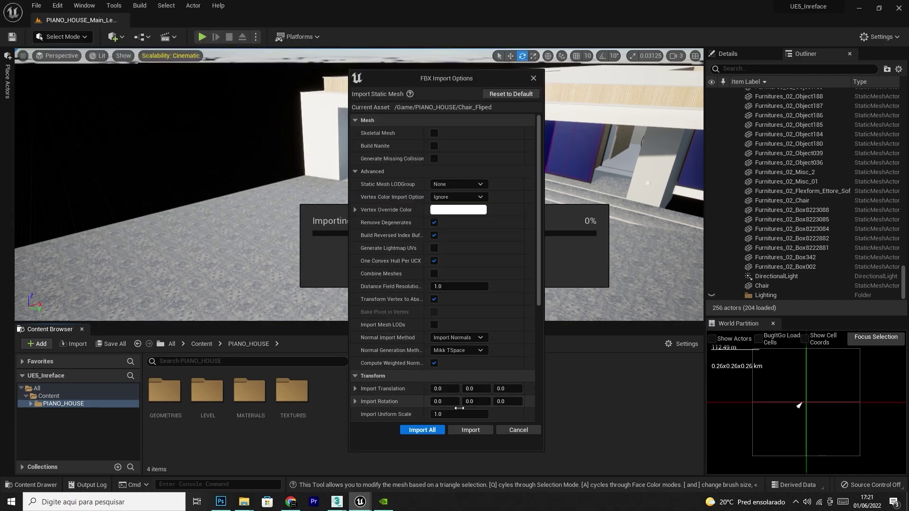
click(428, 430)
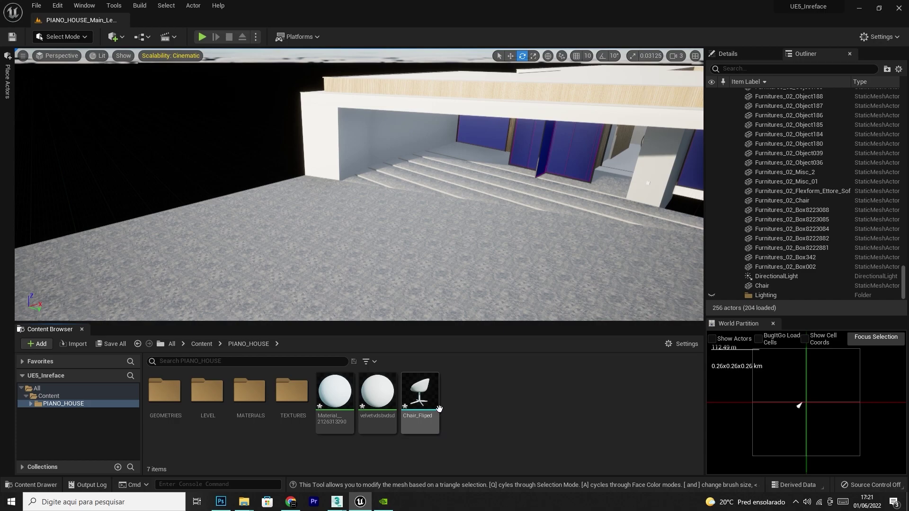
- Place the Chair_Fliped mesh on the ground before the house and set its pivot to the Bottom box position, accepting the edit
drag(435, 422, 291, 274)
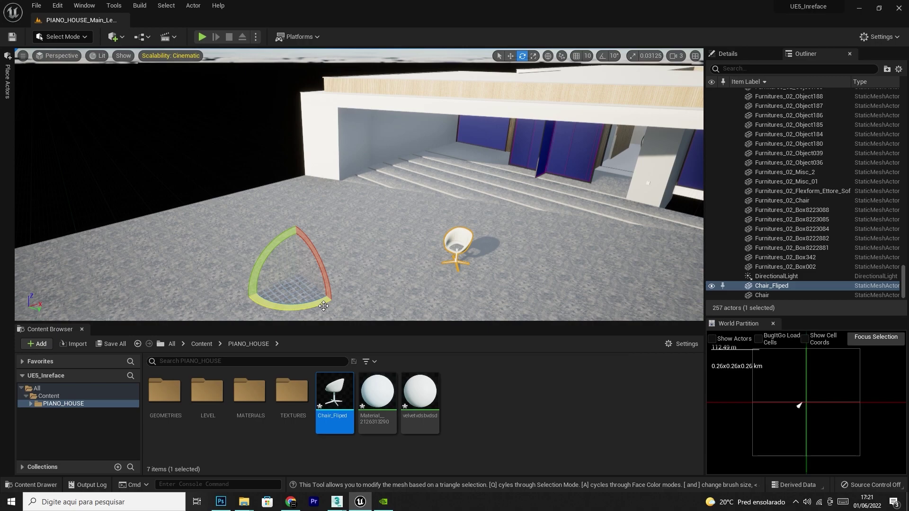
click(66, 37)
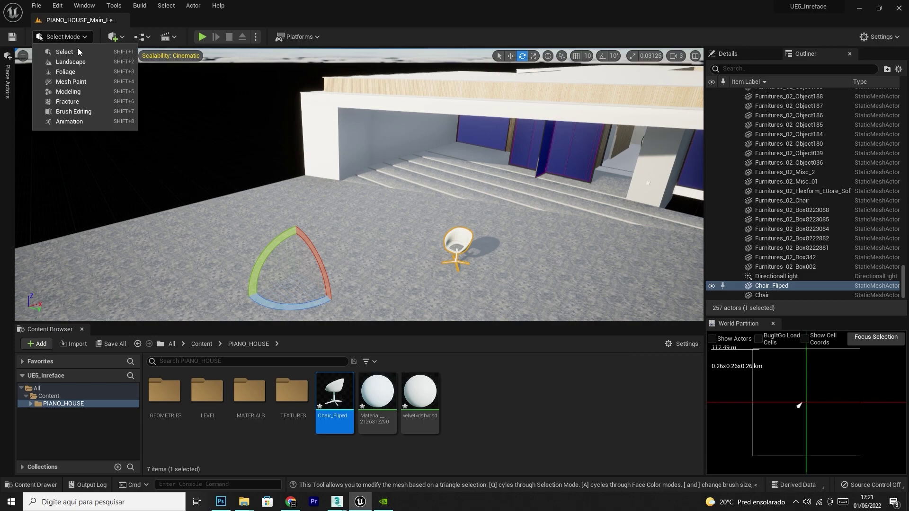
click(71, 92)
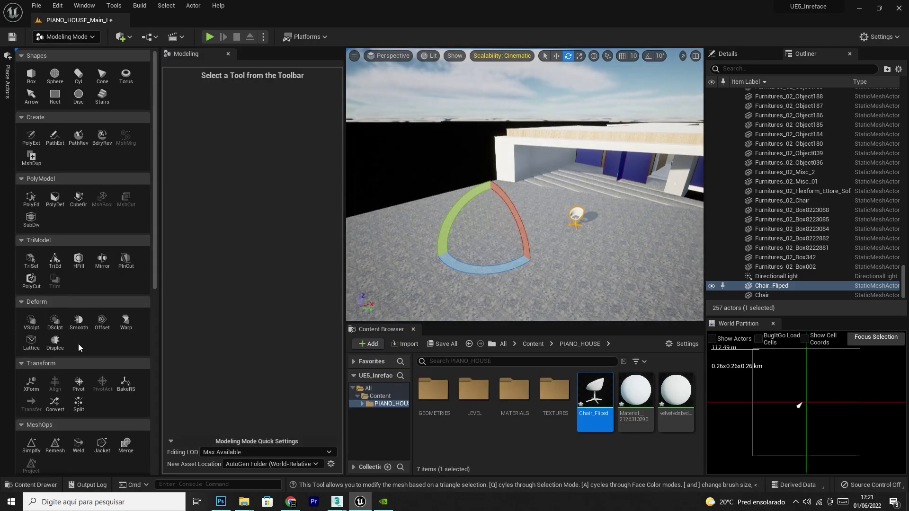
click(79, 383)
click(223, 163)
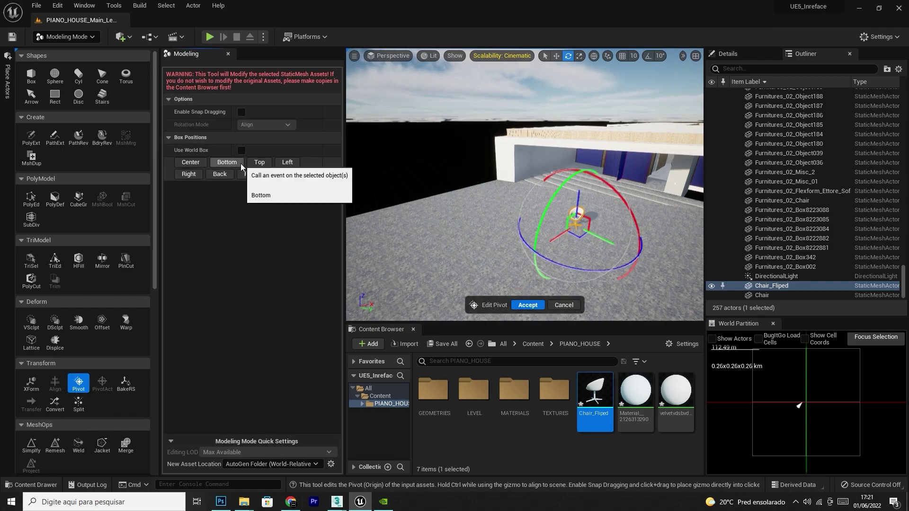
click(528, 306)
click(556, 56)
- Examine the seat area of the placed Chair_Fliped mesh up close in the viewport
right_drag(558, 190, 668, 218)
key(w)
key(w)
key(s)
key(w)
key(s)
key(w)
key(s)
key(e)
key(s)
key(q)
right_drag(576, 207, 576, 207)
key(w)
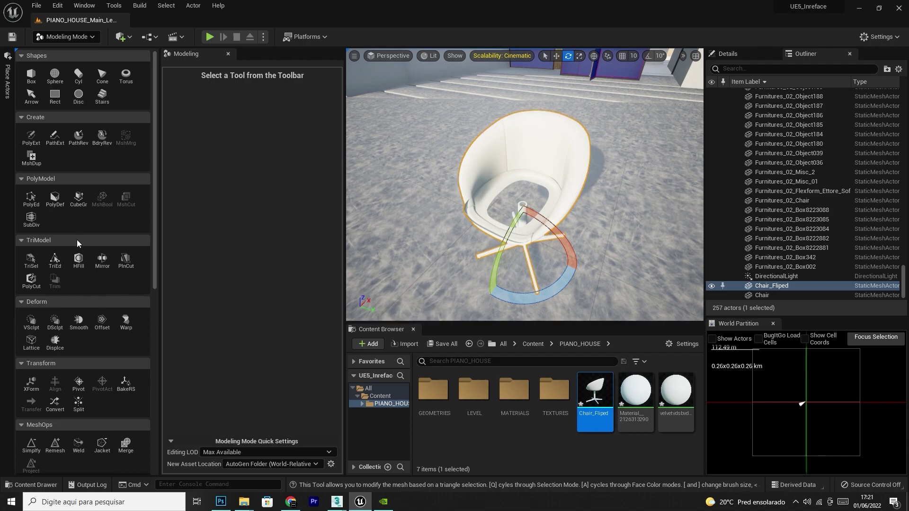
- Start triangle selection on the Chair_Fliped mesh with the selection mode set to Brush
click(31, 260)
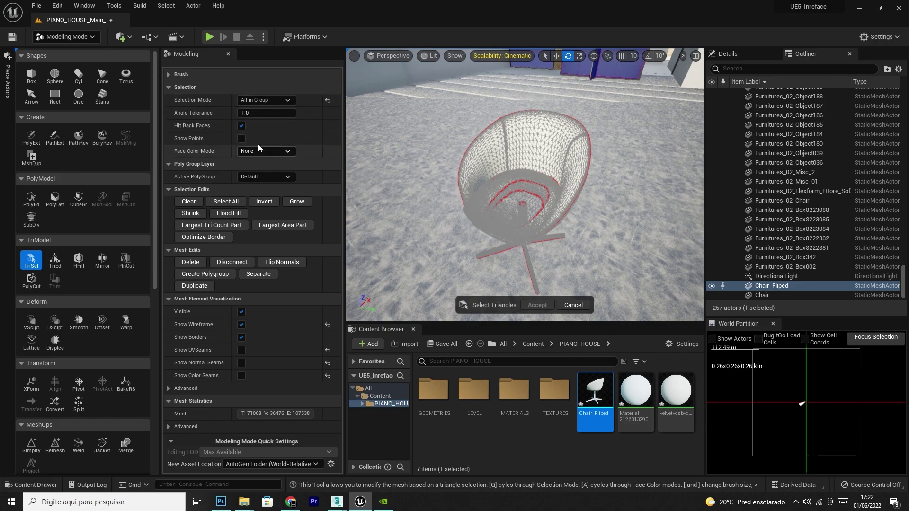
click(274, 99)
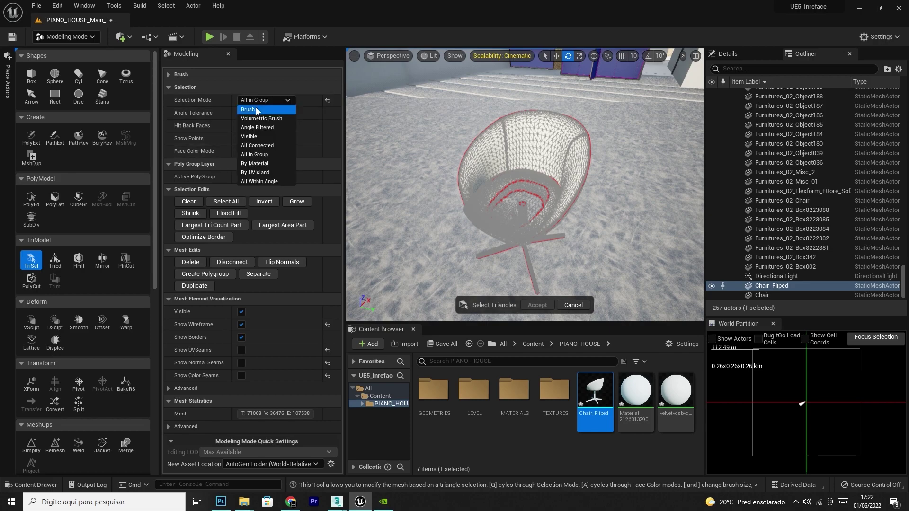
click(249, 109)
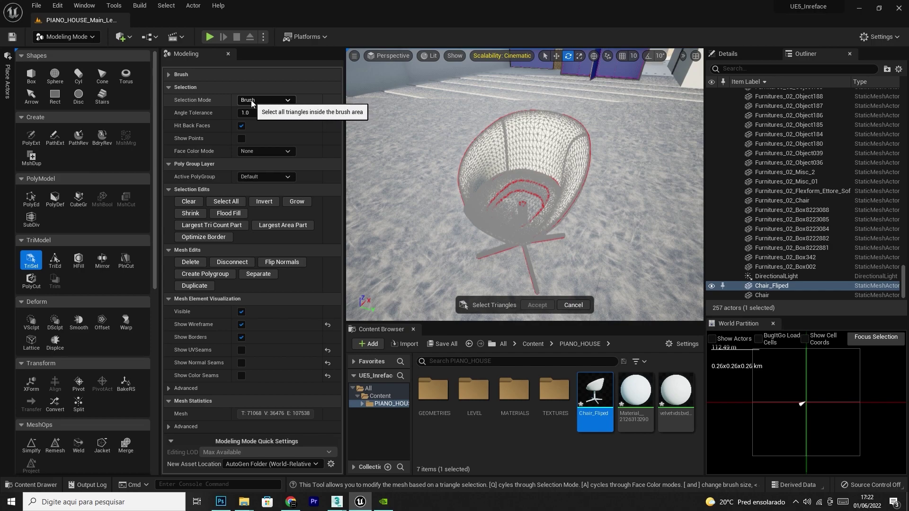
- Try selecting triangles across the chair's inner backrest with the brush, and undo the selection
mouse_move(532, 146)
mouse_down()
mouse_move(501, 142)
mouse_move(553, 127)
mouse_move(580, 163)
mouse_move(568, 199)
mouse_move(509, 163)
mouse_move(478, 170)
mouse_move(466, 199)
mouse_move(519, 118)
mouse_up()
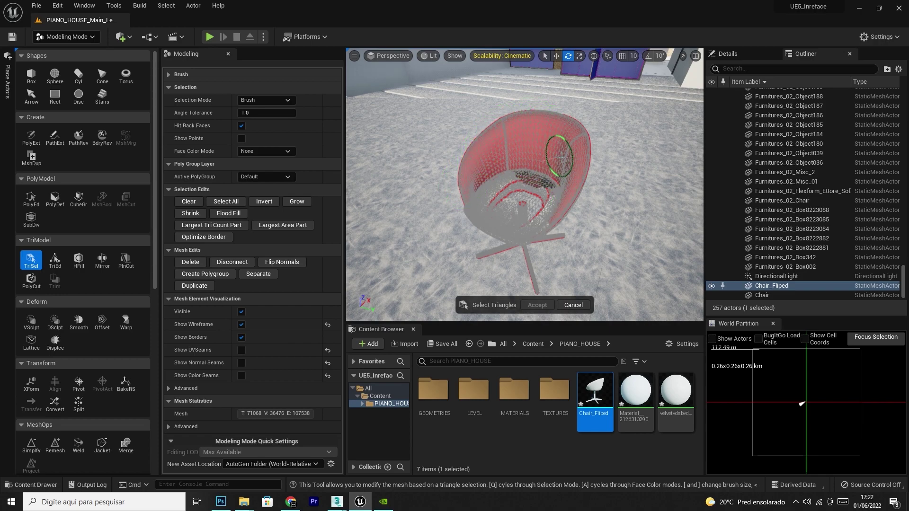
drag(608, 146, 582, 147)
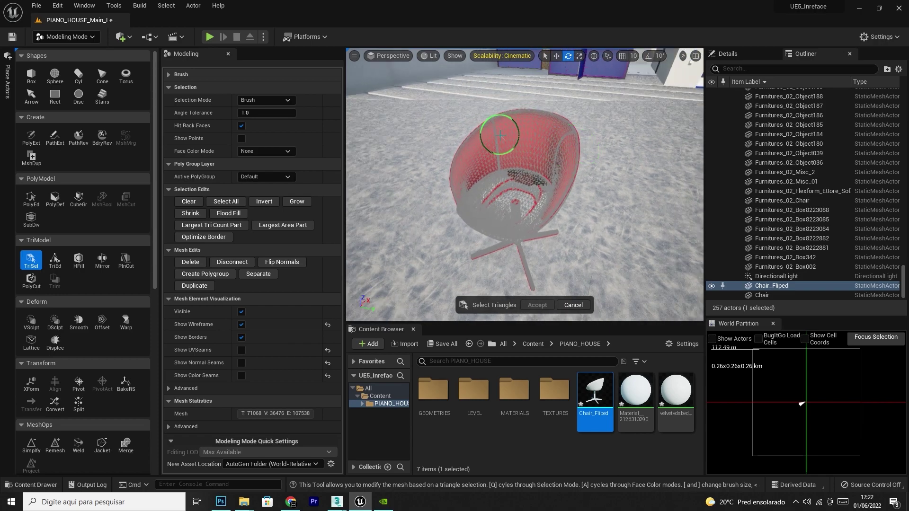
key(ctrl+z)
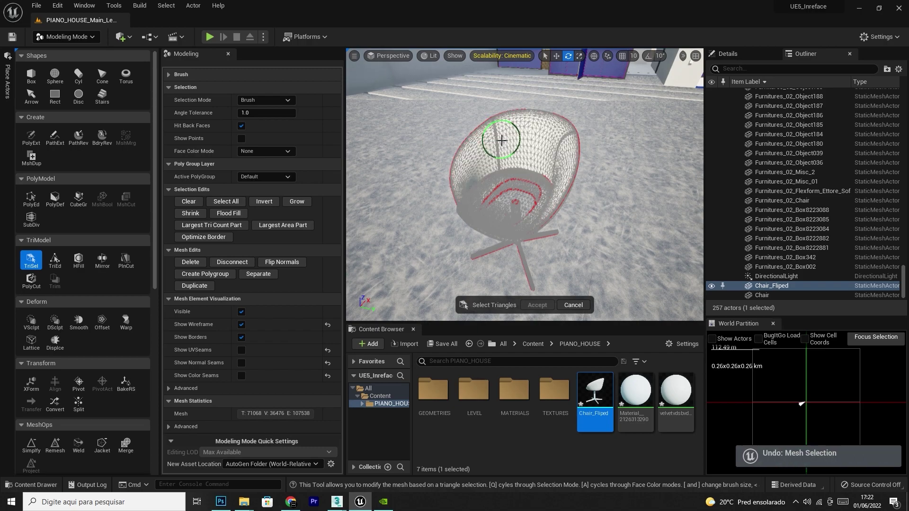
- Set the selection mode to All in Group and try it on the chair's shell and seat cushion, undoing these selections
click(266, 100)
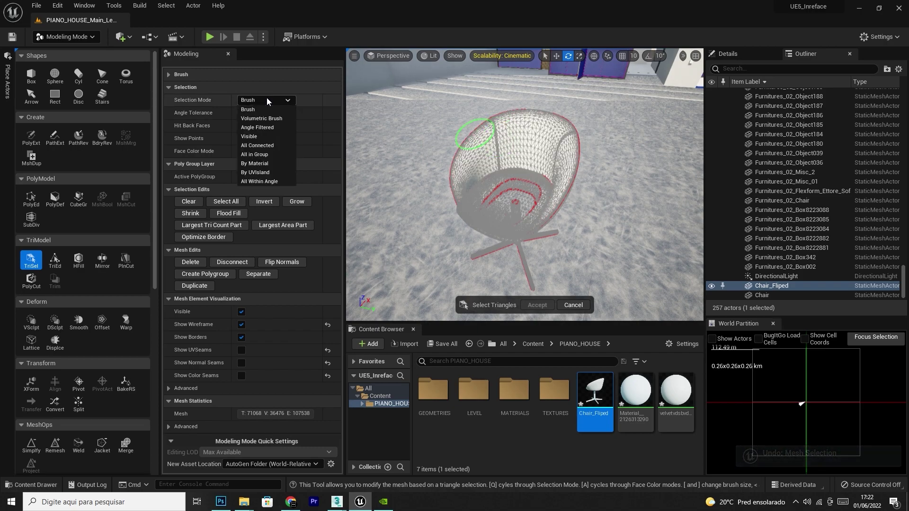
click(268, 155)
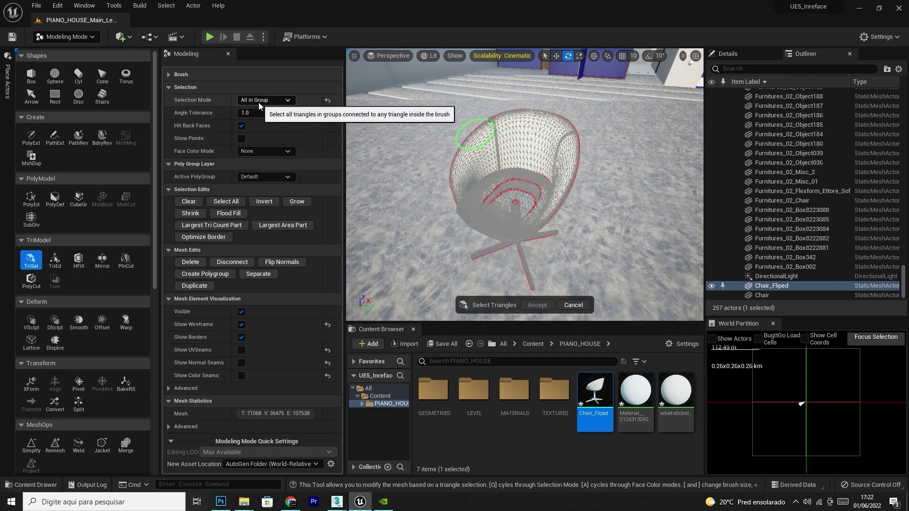
click(548, 143)
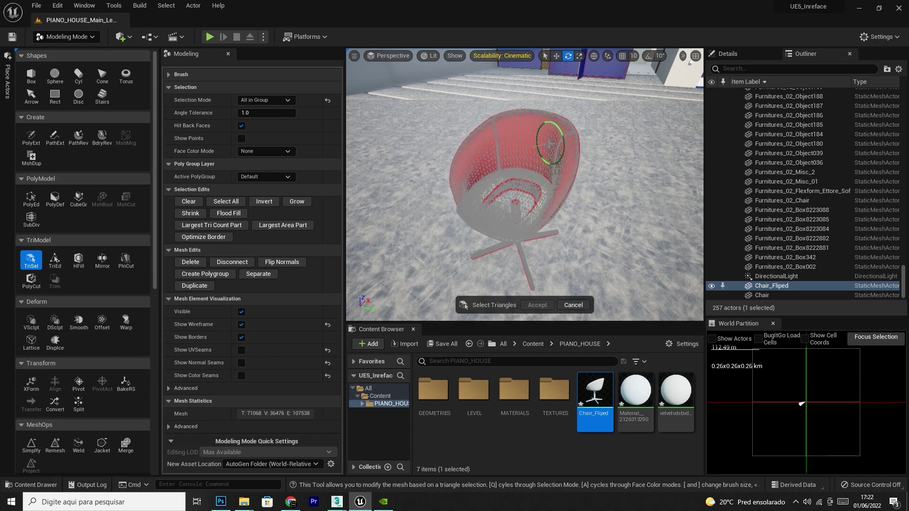
click(516, 191)
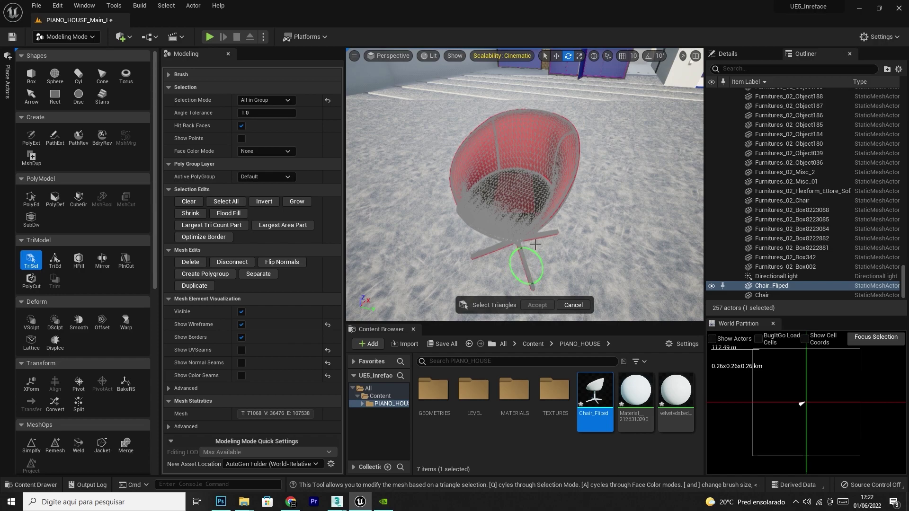
click(487, 250)
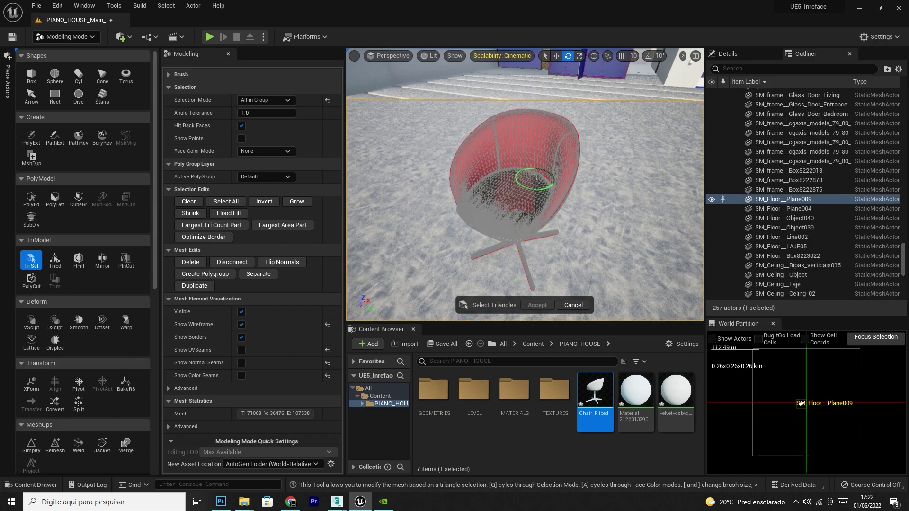
key(ctrl+z)
key(ctrl+z)
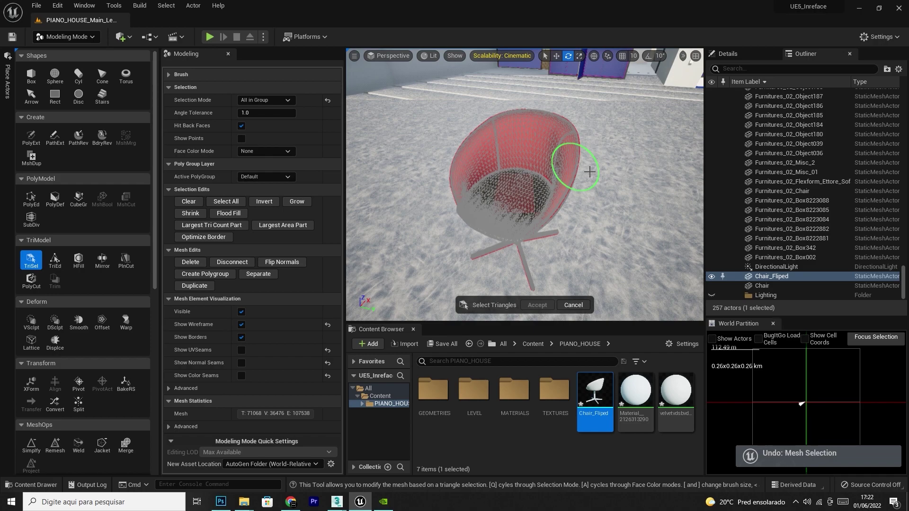
key(ctrl+z)
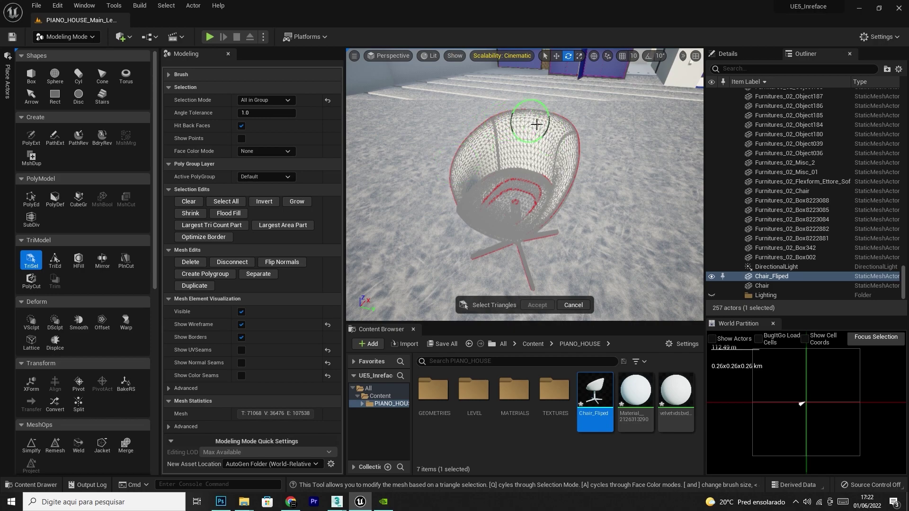
- Select the whole seat cushion group of the chair and flip its normals
key(w)
mouse_move(477, 197)
right_down()
mouse_move(448, 222)
mouse_move(480, 213)
mouse_move(481, 192)
right_up()
key(q)
alt+drag(474, 191, 551, 249)
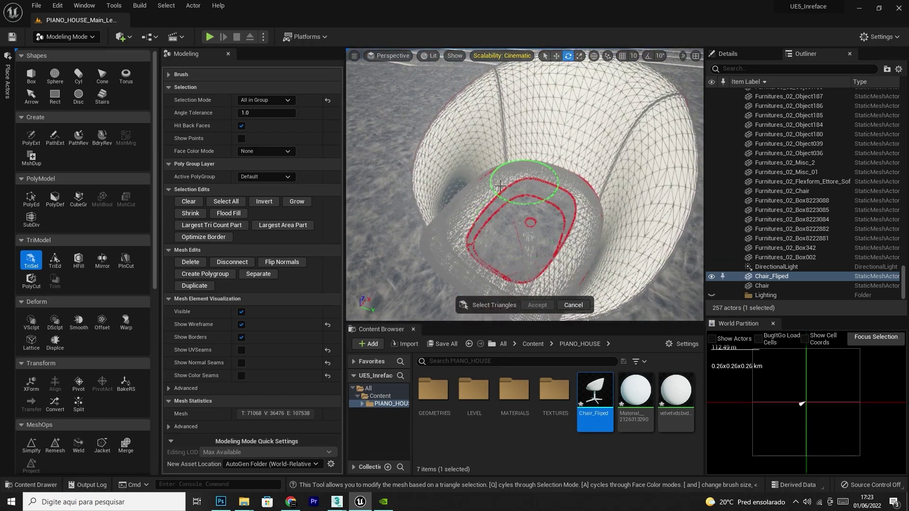
click(492, 211)
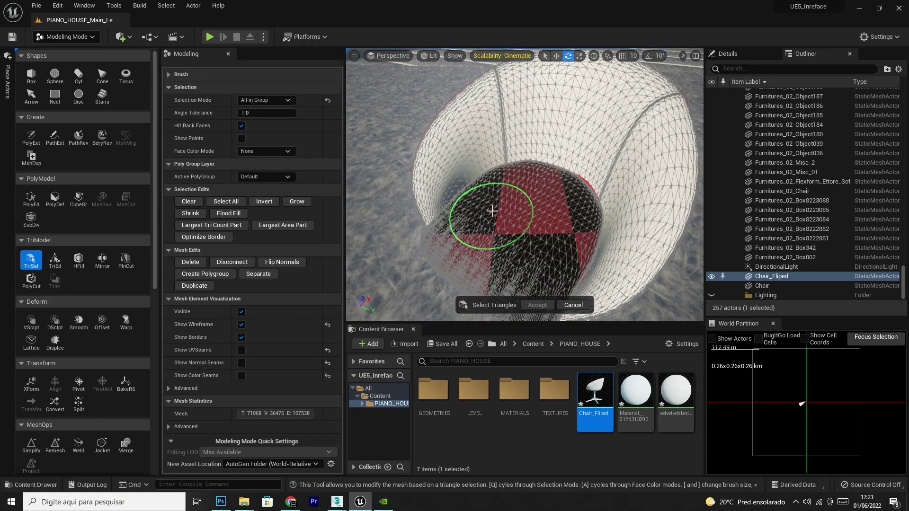
click(297, 262)
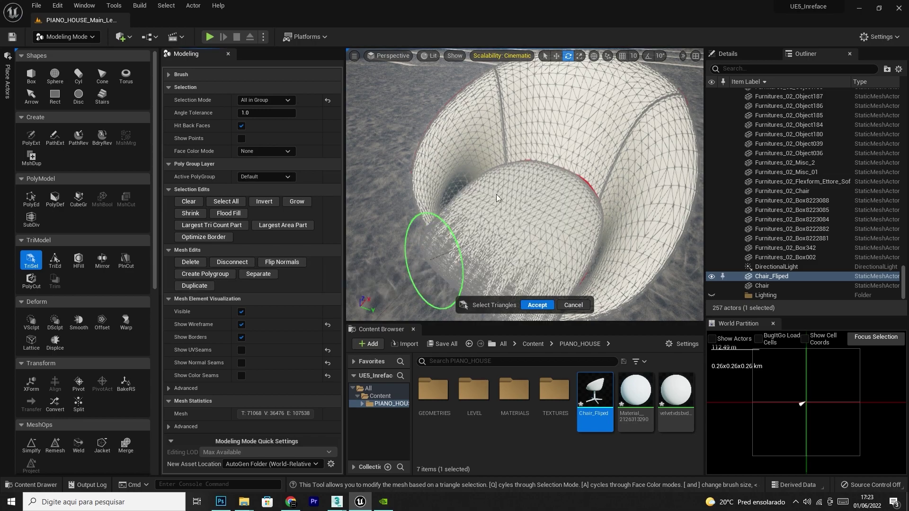
- Select the chair's shell group and flip its normals
right_drag(531, 178, 498, 160)
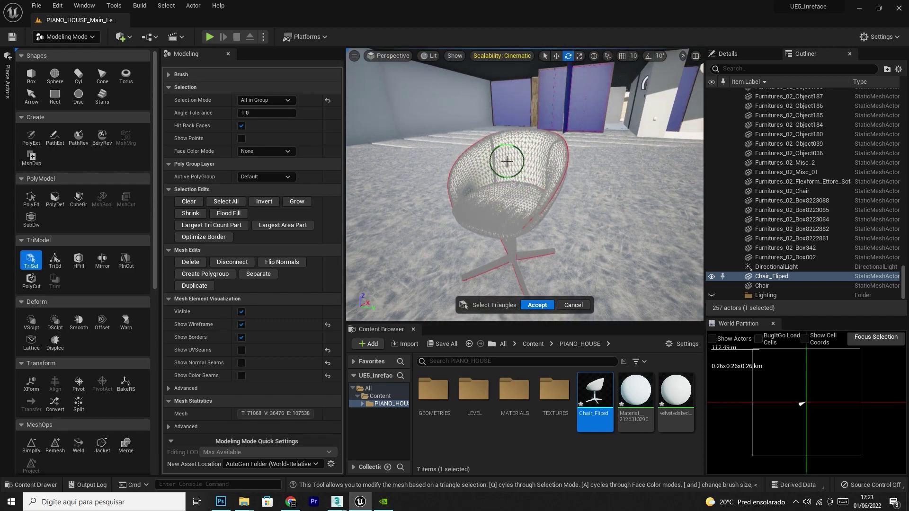
click(526, 161)
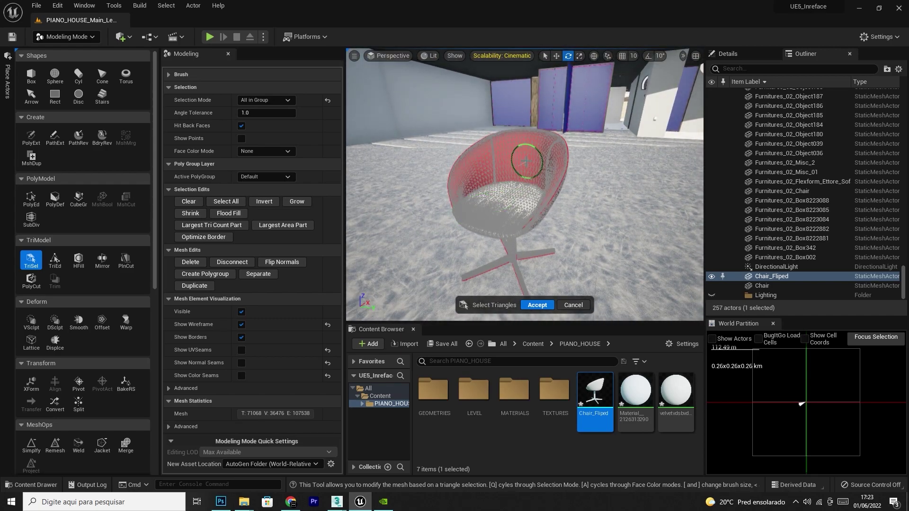
click(282, 262)
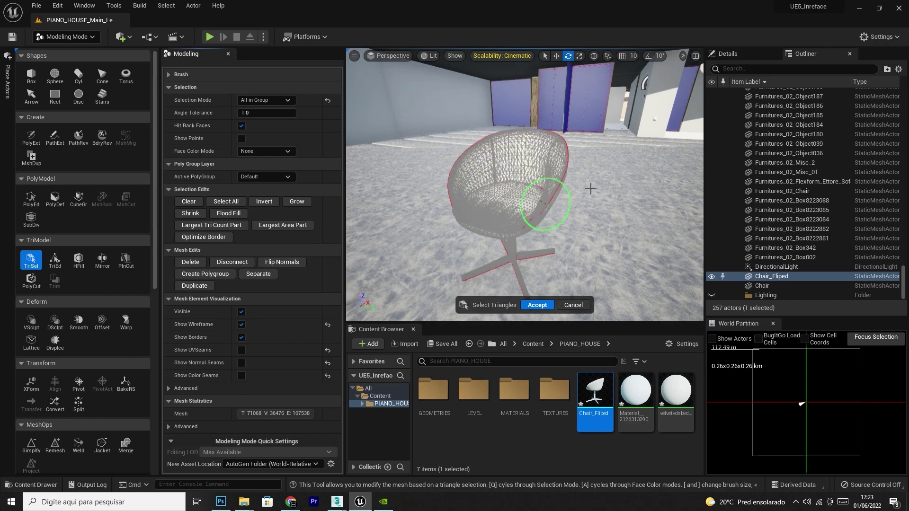
- Select the inner backrest group of the chair and flip its normals
click(622, 194)
right_drag(583, 193, 546, 191)
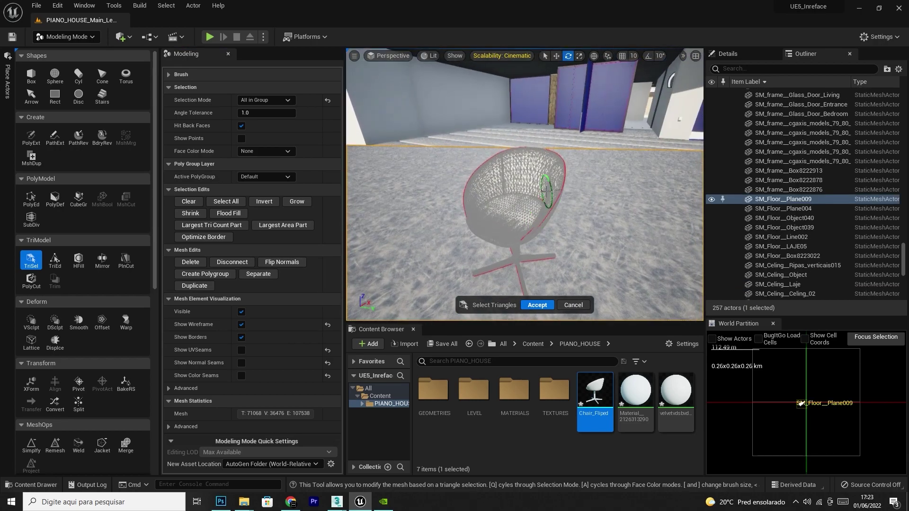
click(547, 187)
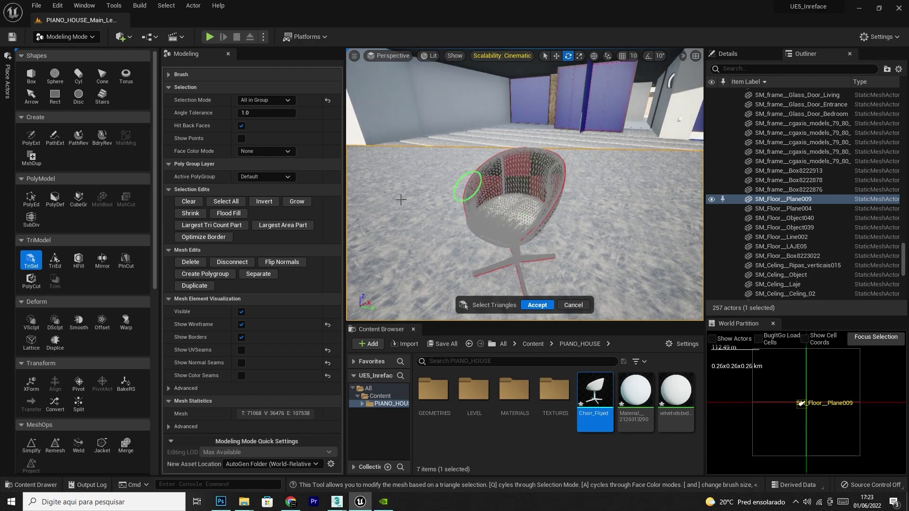
click(302, 263)
- Set the selection mode to By Material, select the triangles of the chair base's central column and flip their normals
key(q)
right_drag(543, 205, 538, 232)
right_drag(552, 165, 535, 151)
click(530, 120)
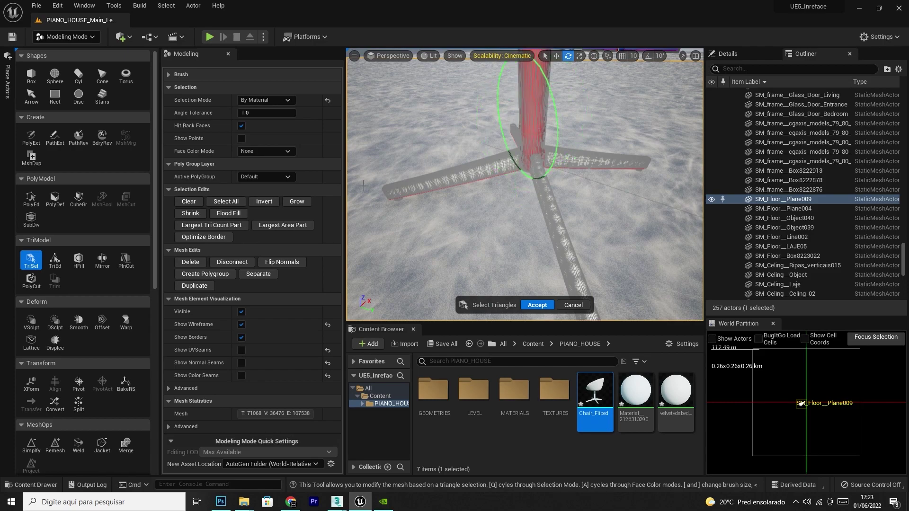
click(282, 262)
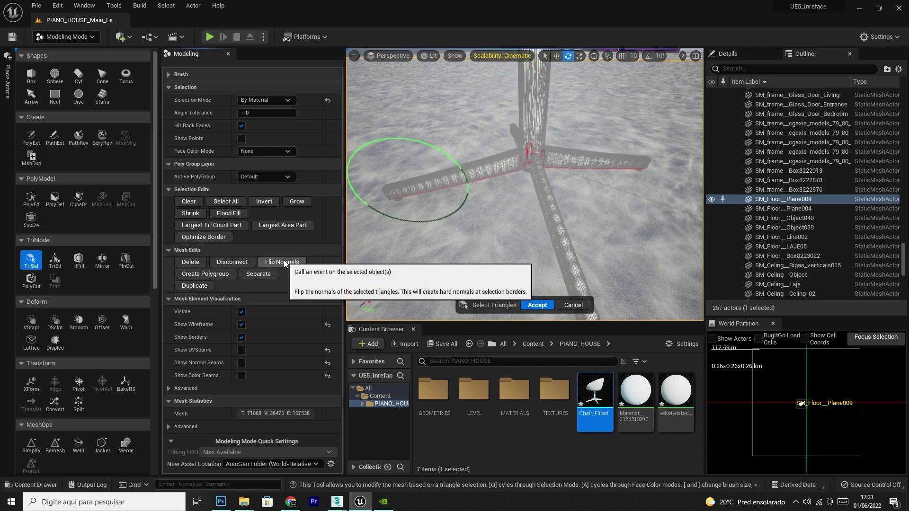
click(535, 122)
click(282, 263)
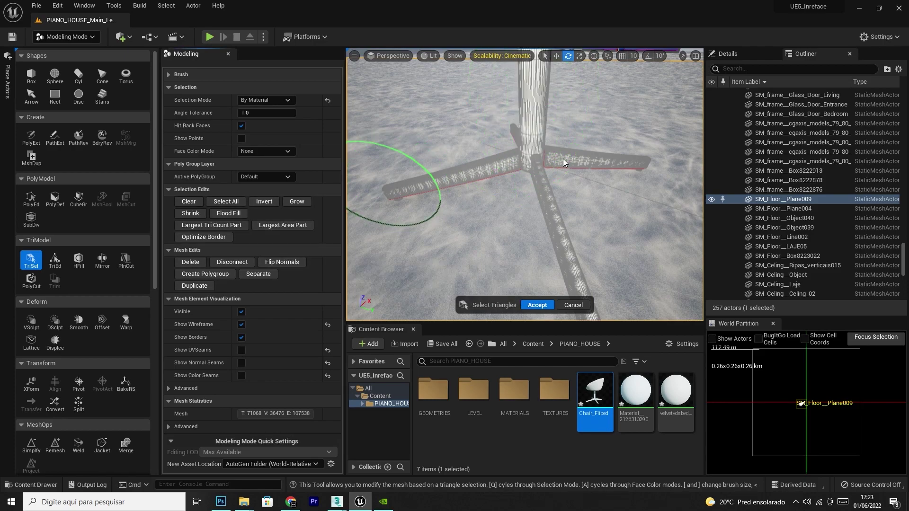
right_drag(591, 130, 588, 90)
key(s)
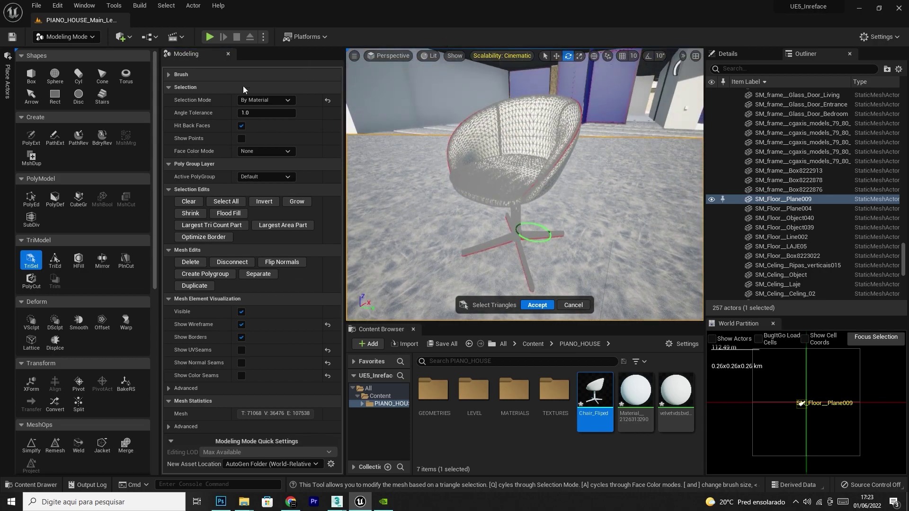
- Close the triangle selection settings, accept the edits to the chair mesh, and switch to the move tool
click(228, 54)
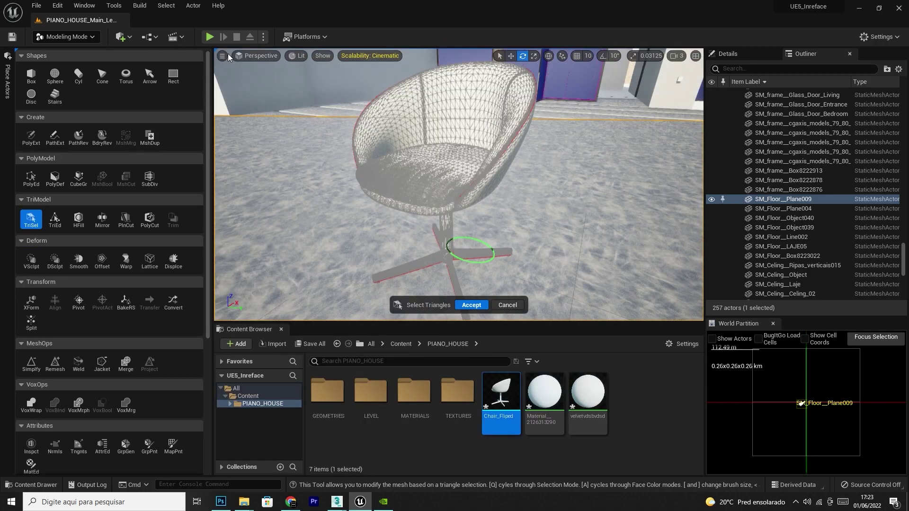
click(471, 306)
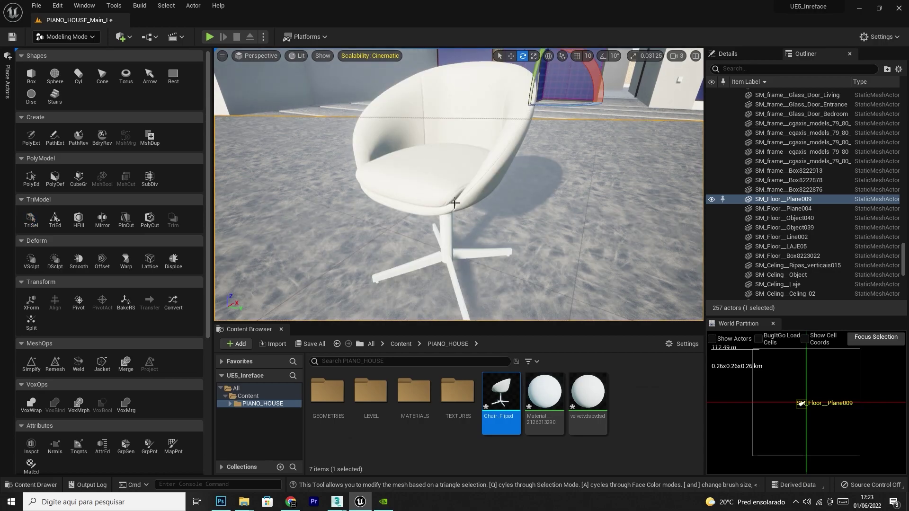
click(511, 55)
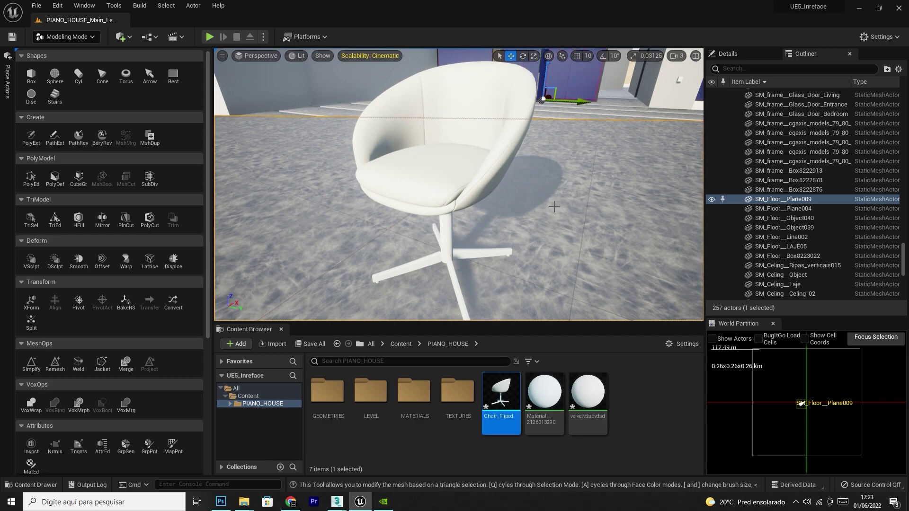
key(s)
right_drag(495, 256, 475, 272)
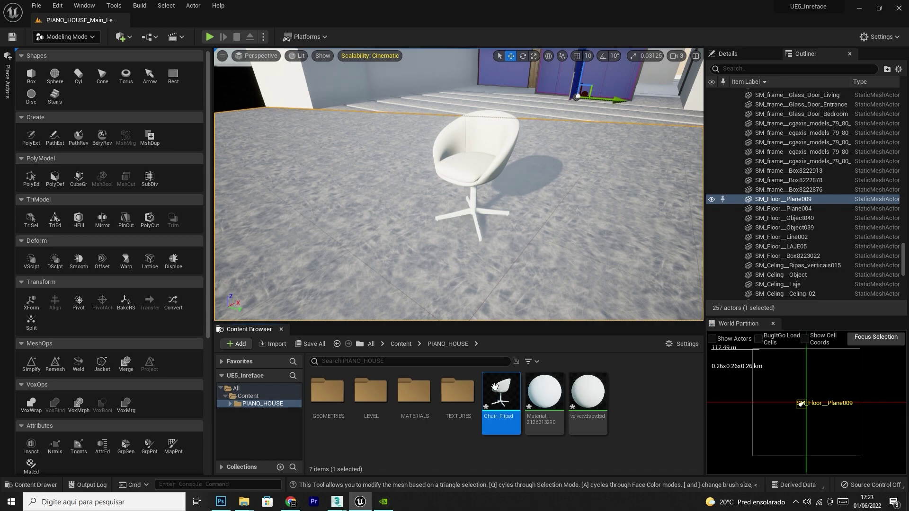
- Open the Chair_Fliped static mesh asset, examine the repaired mesh from another angle, and close its editor
double_click(499, 394)
right_drag(284, 250, 368, 252)
click(899, 9)
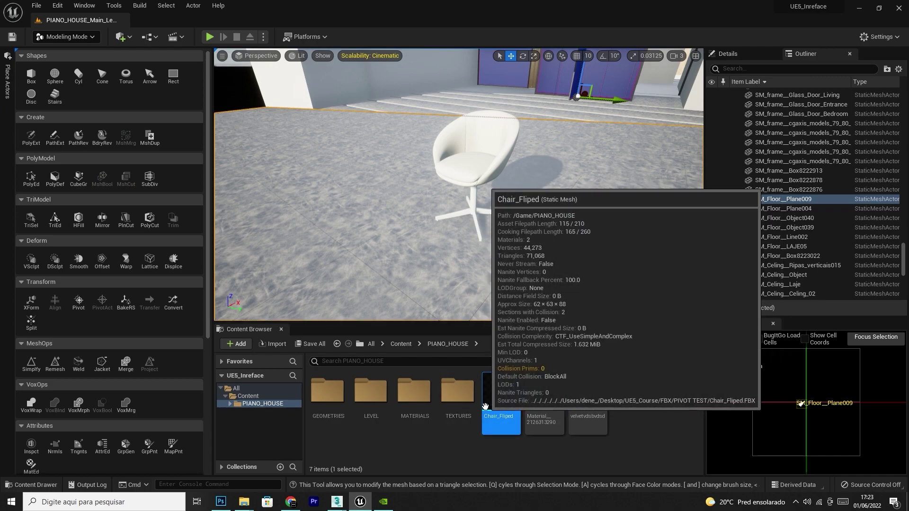
- Place two more instances of the Chair_Fliped mesh on the floor, one on each side of the repaired chair
drag(485, 406, 369, 223)
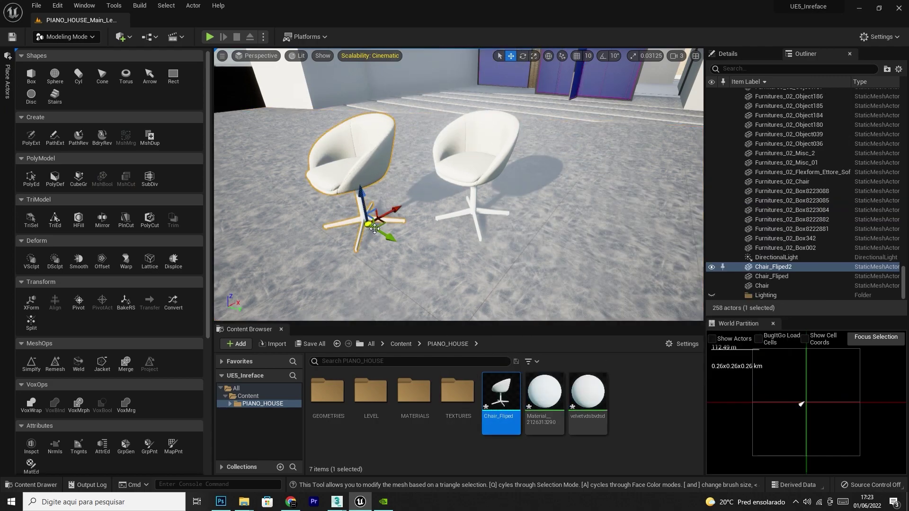
drag(501, 403, 591, 179)
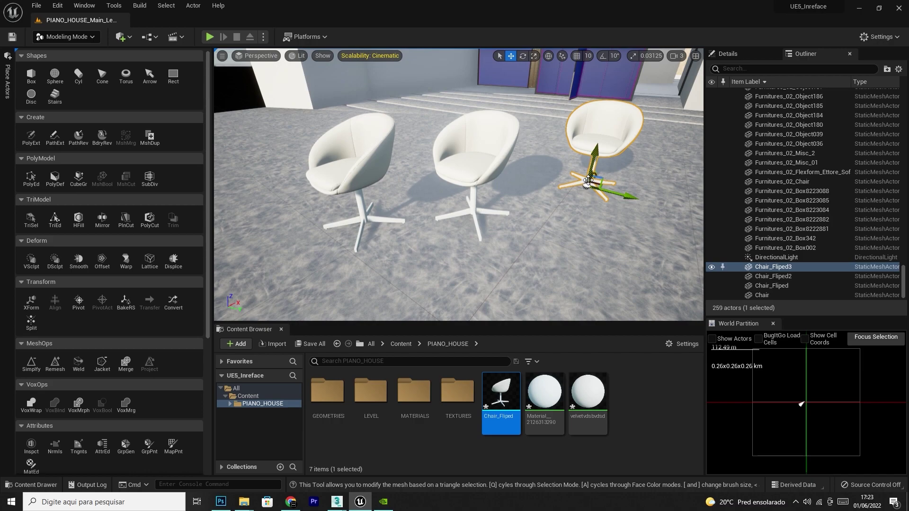